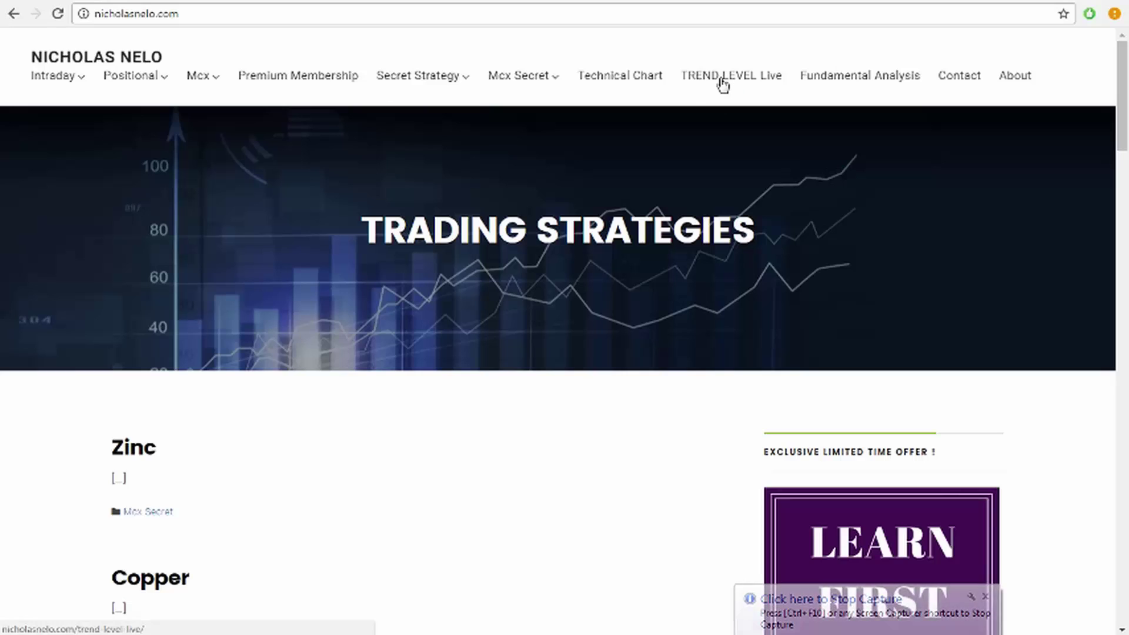
Open the TREND LEVEL Live page and scroll through the NICHOLAS DAILY LEVELS table.
left_click(754, 81)
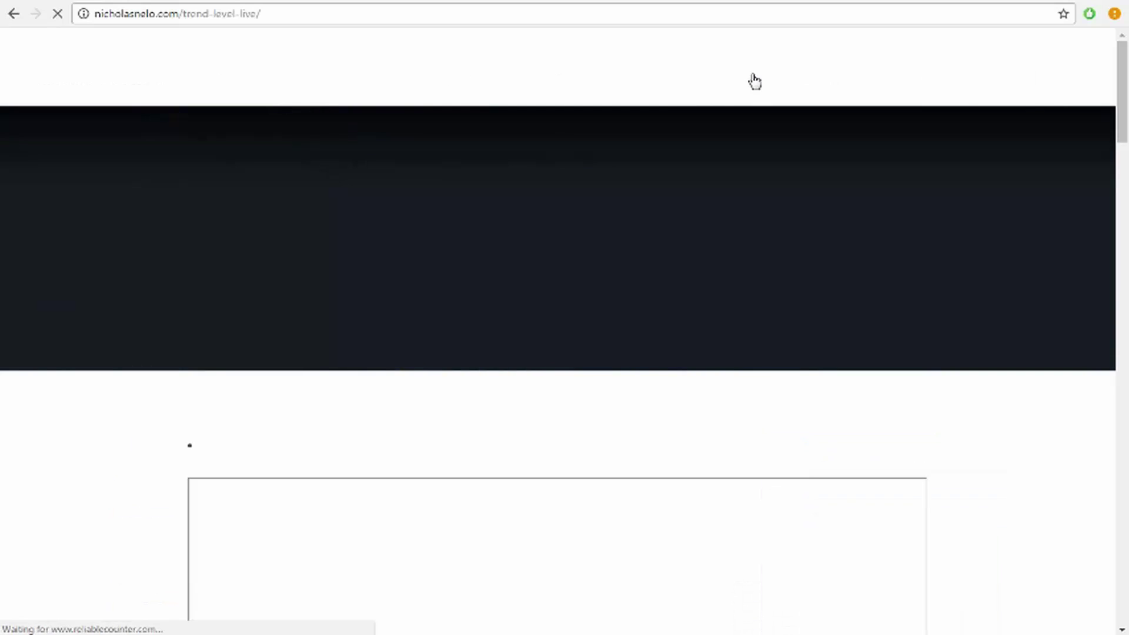
scroll(691, 245, "down", 3)
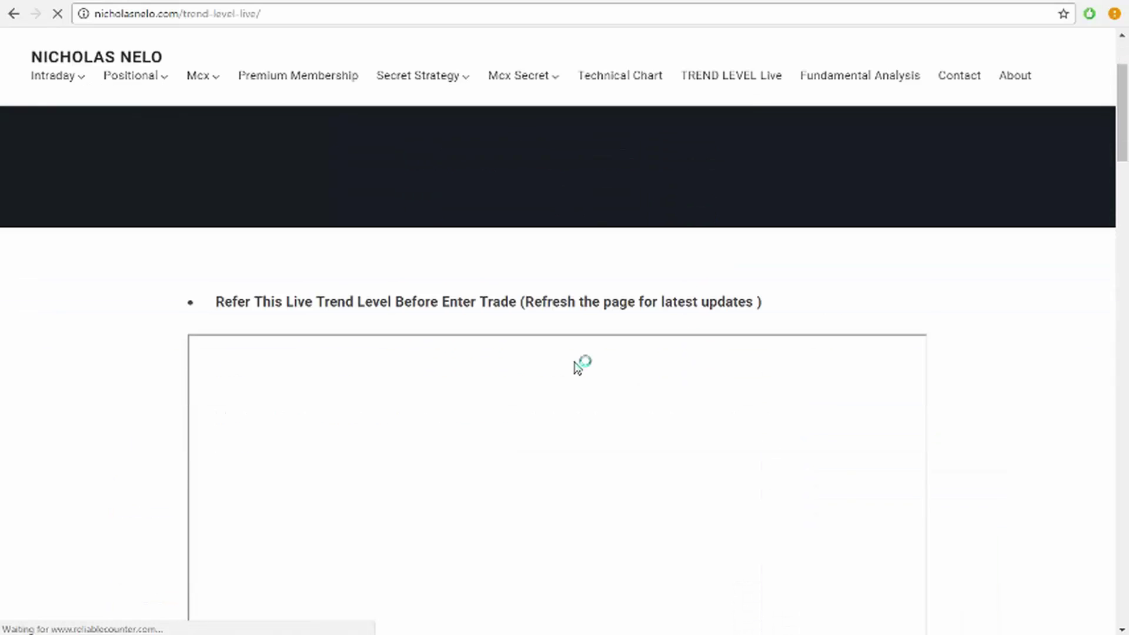
scroll(518, 320, "down", 1)
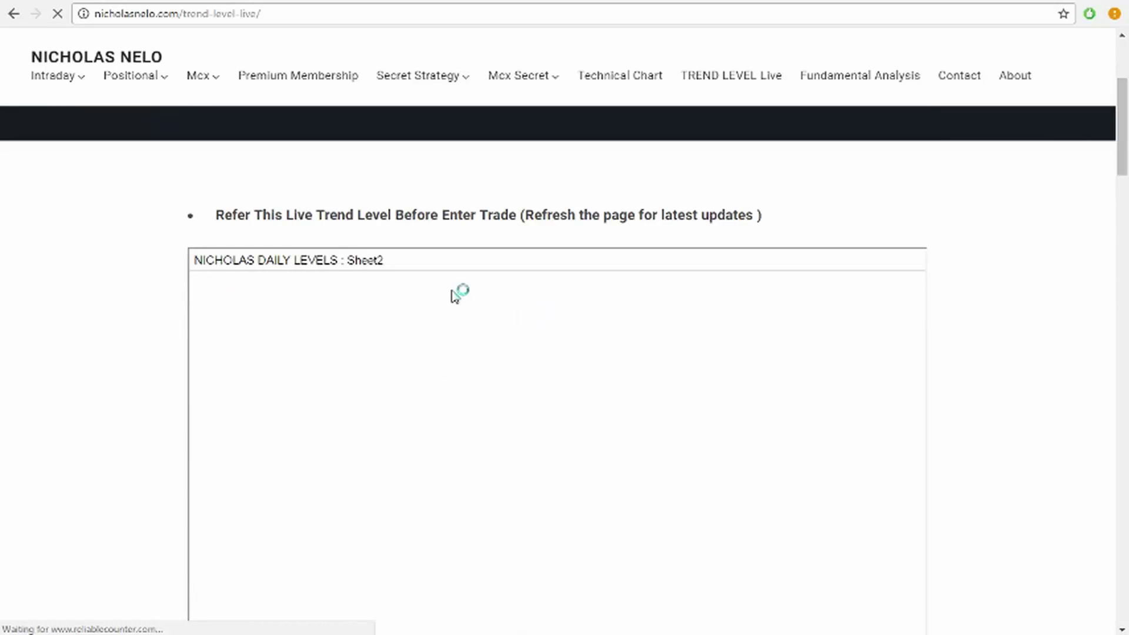
scroll(511, 282, "down", 1)
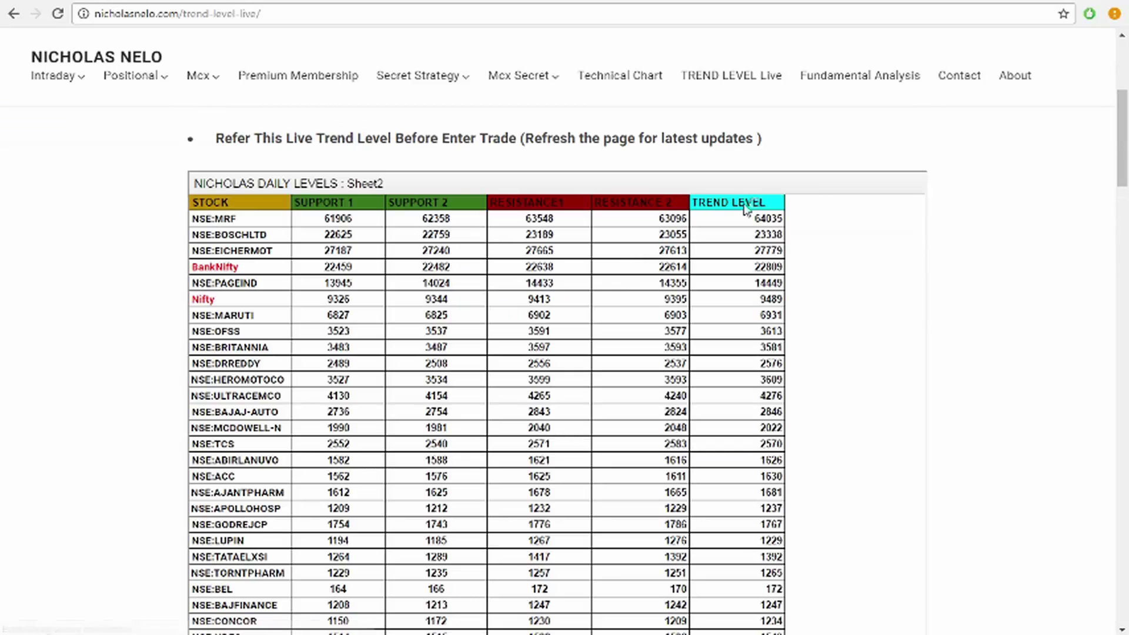
Highlight the MRF trend level value and the refresh-for-updates note, then clear the highlight.
left_click_drag(766, 219, 713, 222)
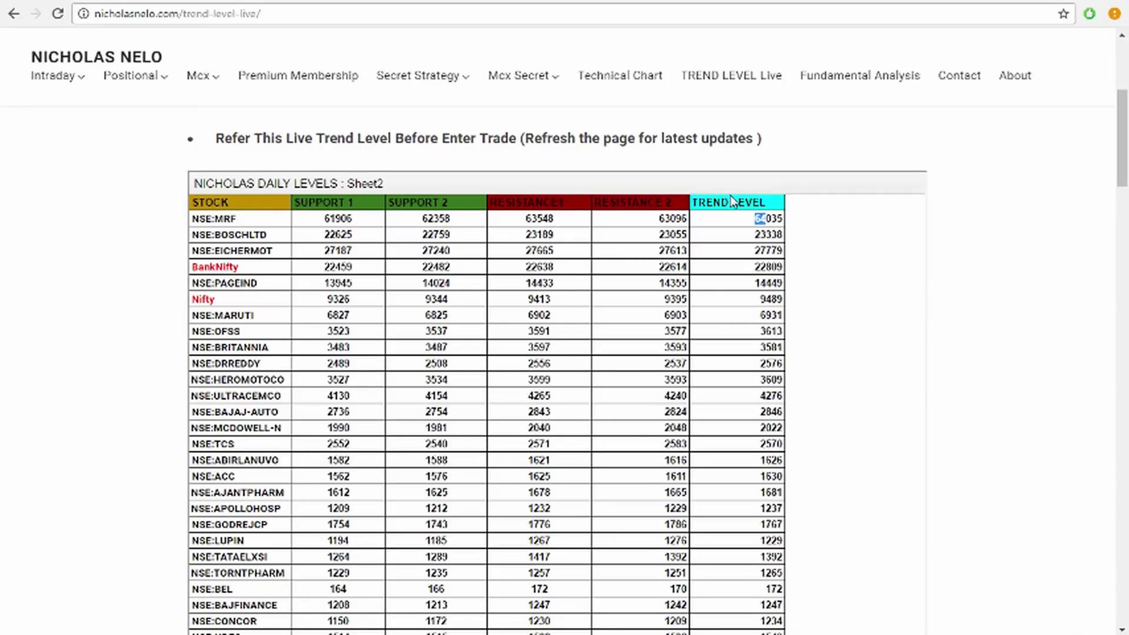
scroll(725, 209, "up", 1)
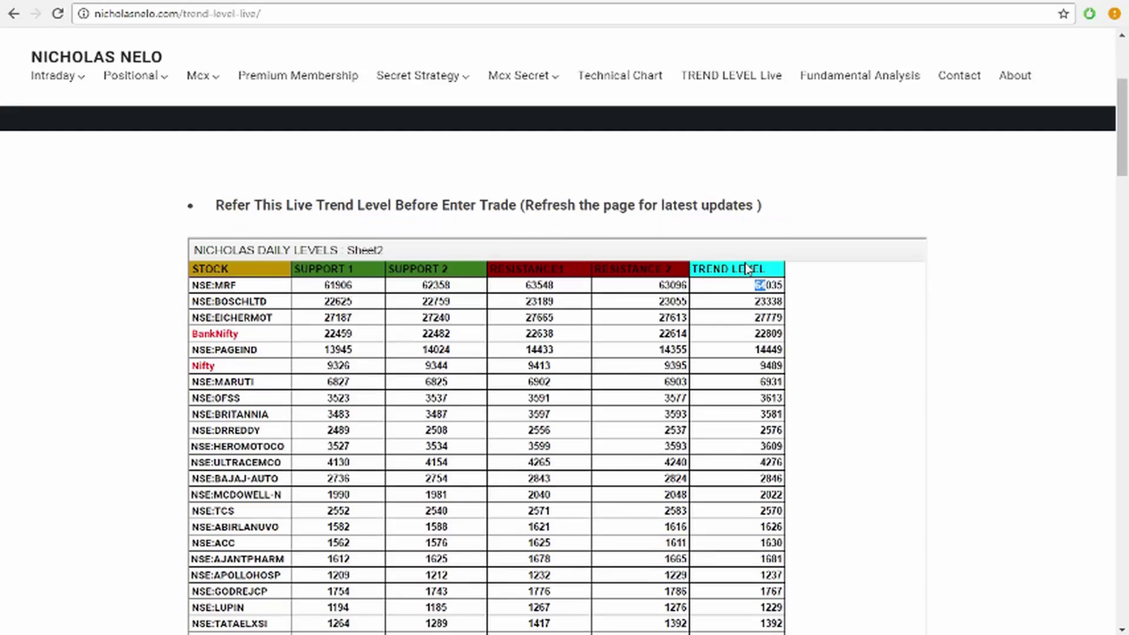
left_click_drag(527, 213, 742, 223)
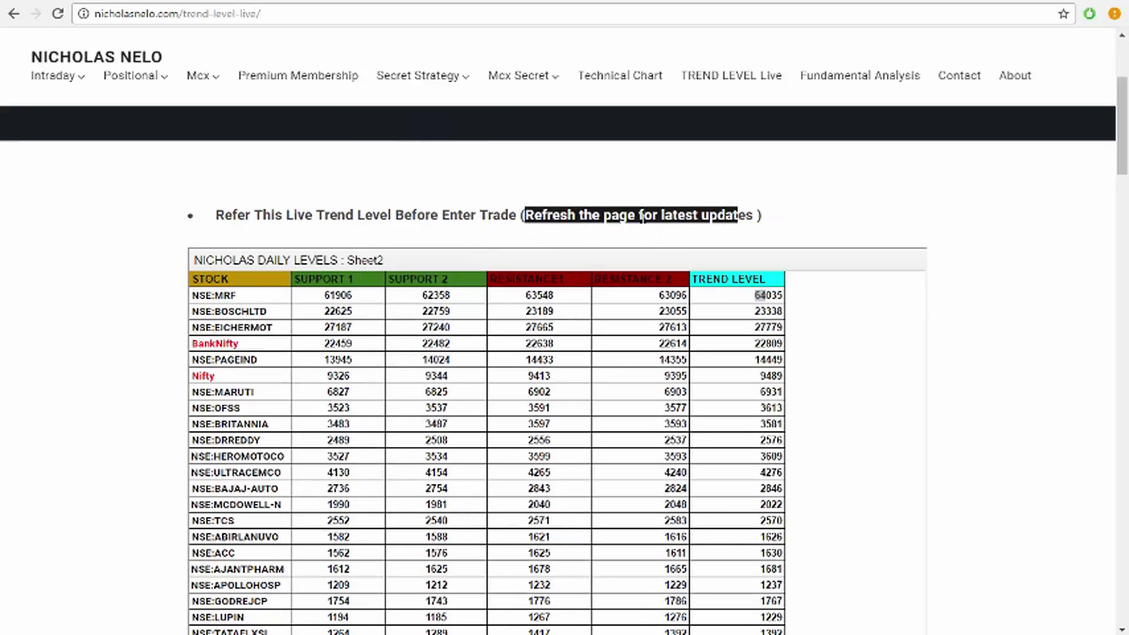
left_click(383, 151)
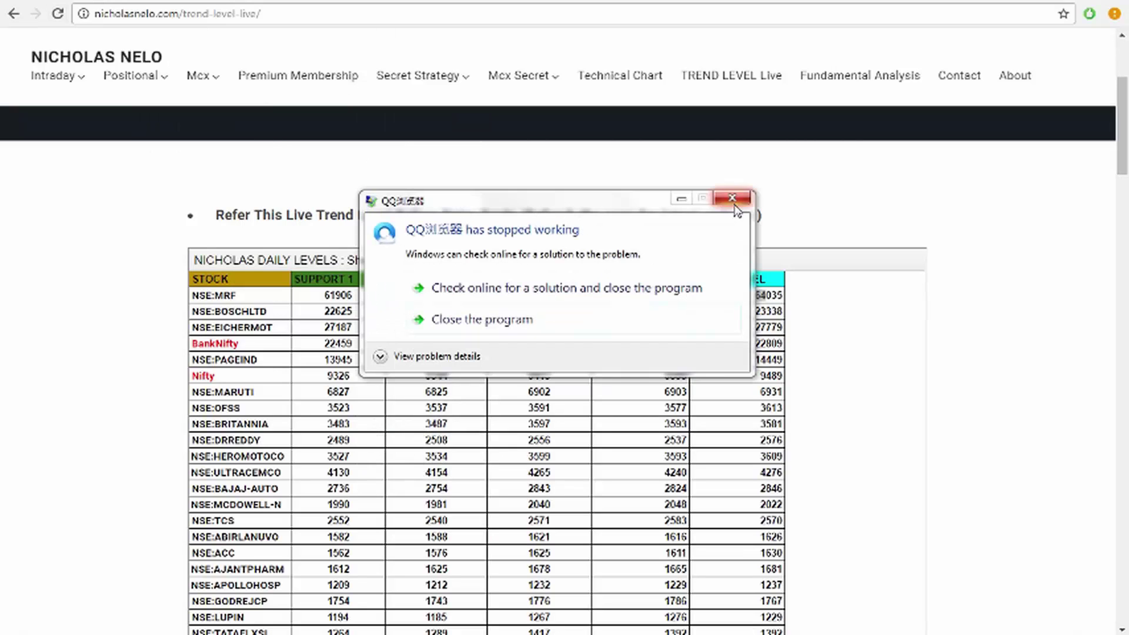
Dismiss the crash notice, review the 24-May-2017 results calendar, and return to the ADANIPORTS chart.
left_click(732, 196)
left_click(92, 2)
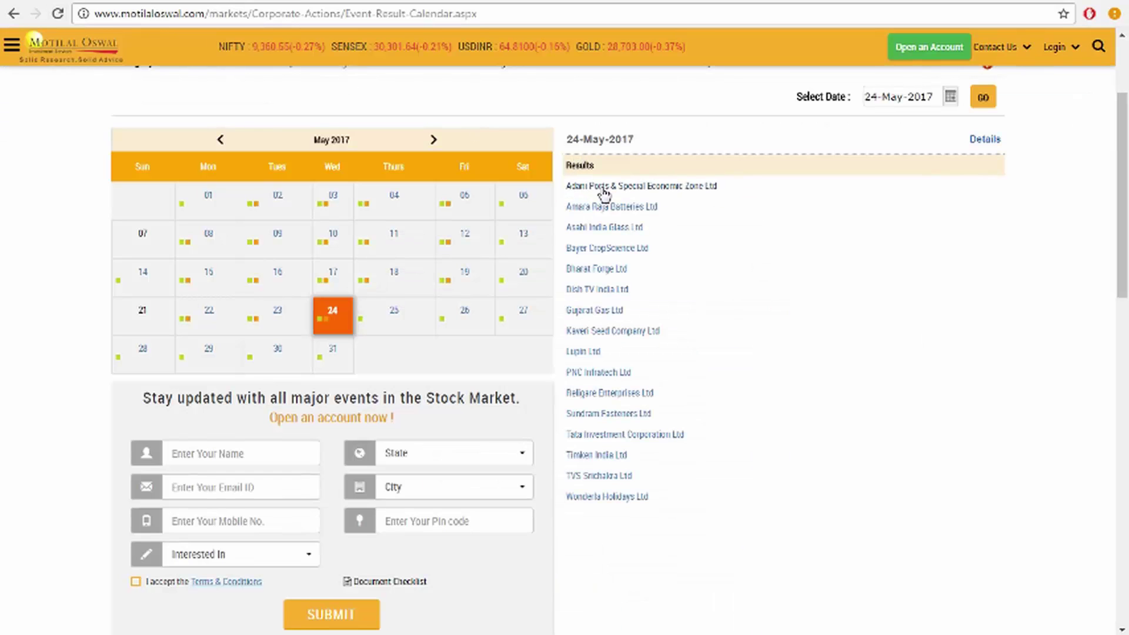
scroll(441, 167, "up", 3)
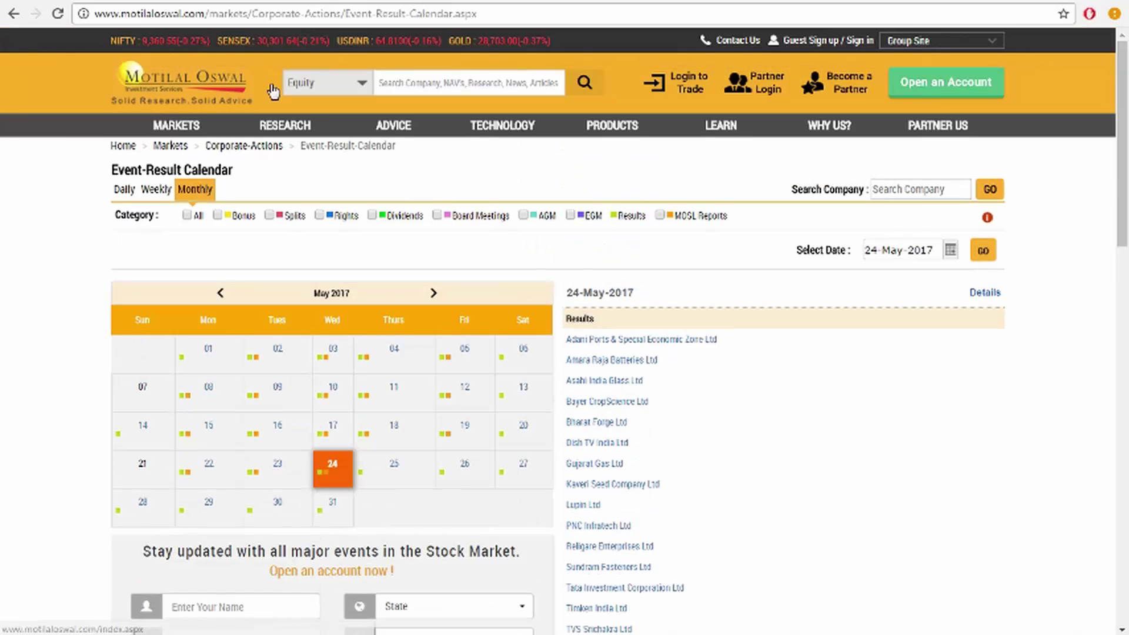
scroll(573, 306, "down", 1)
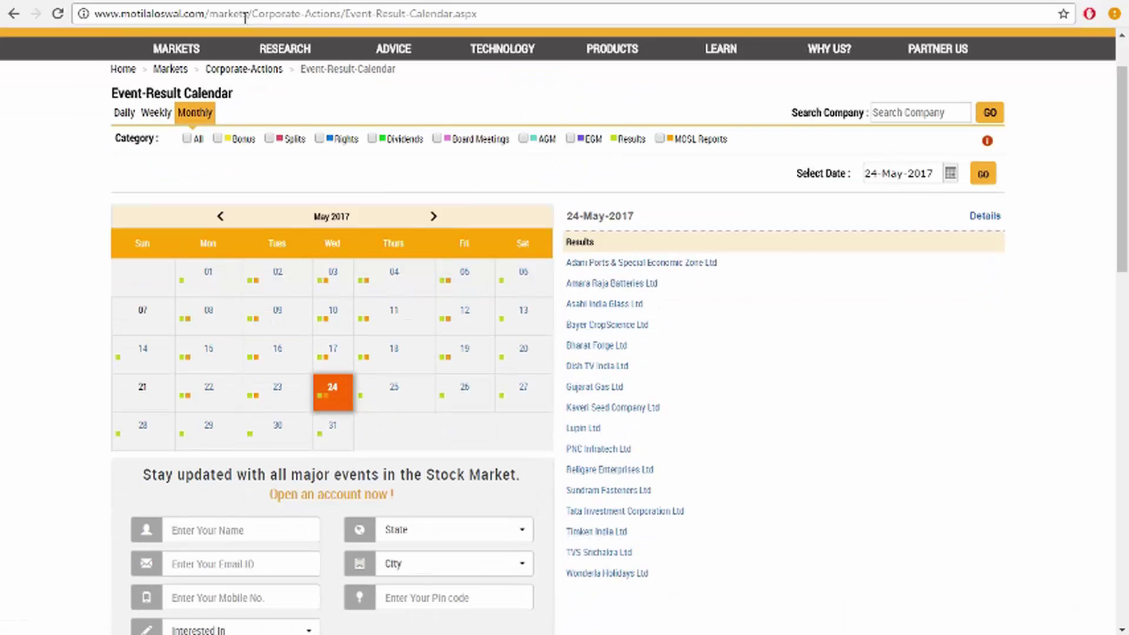
left_click(364, 1)
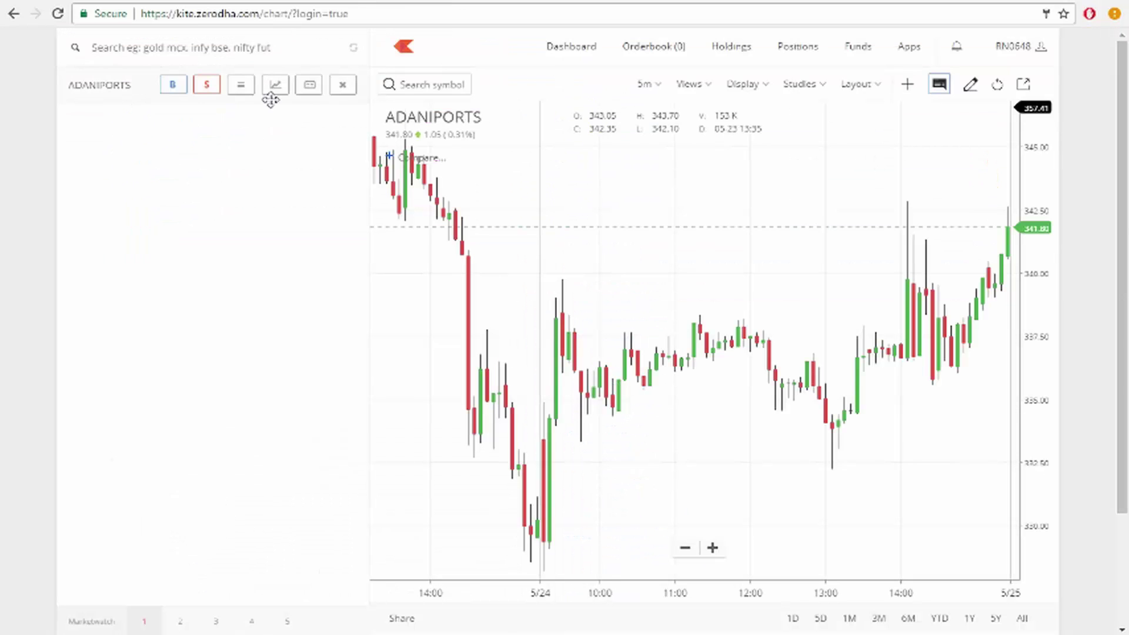
Pop ADANIPORTS into the full advanced chart with space after 5/25, then return to the levels table.
left_click(1022, 86)
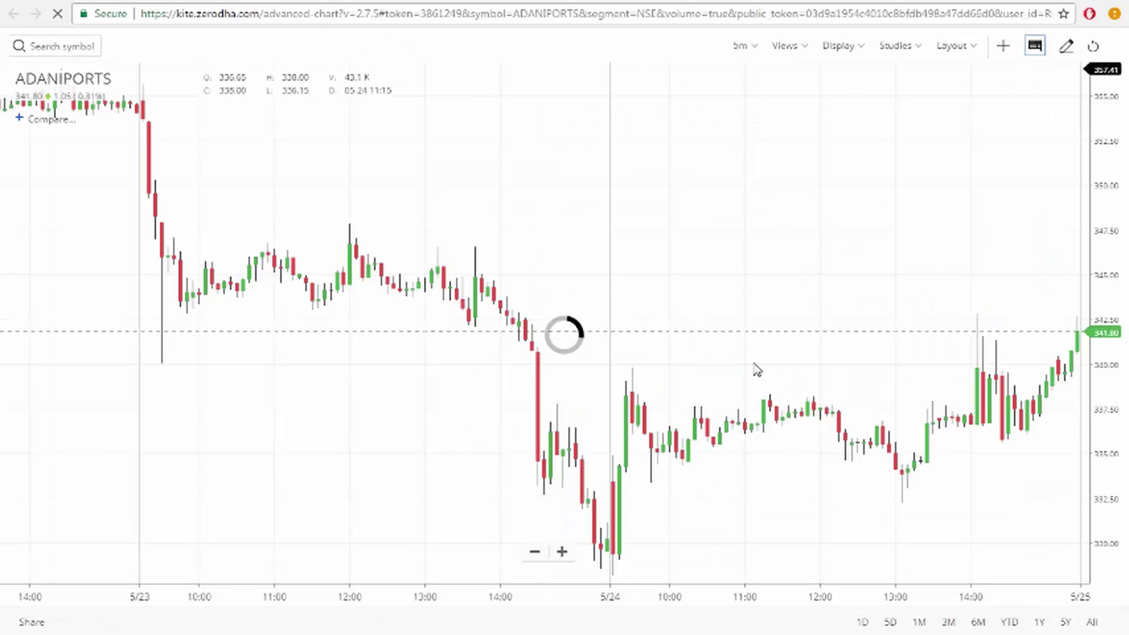
left_click_drag(756, 370, 547, 324)
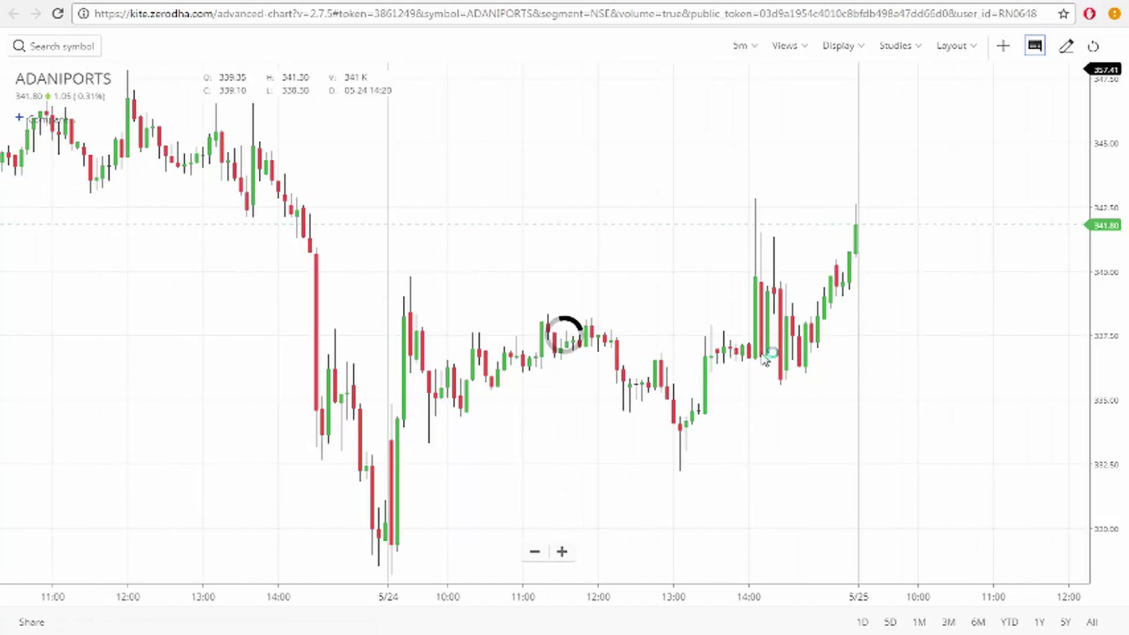
left_click(204, 2)
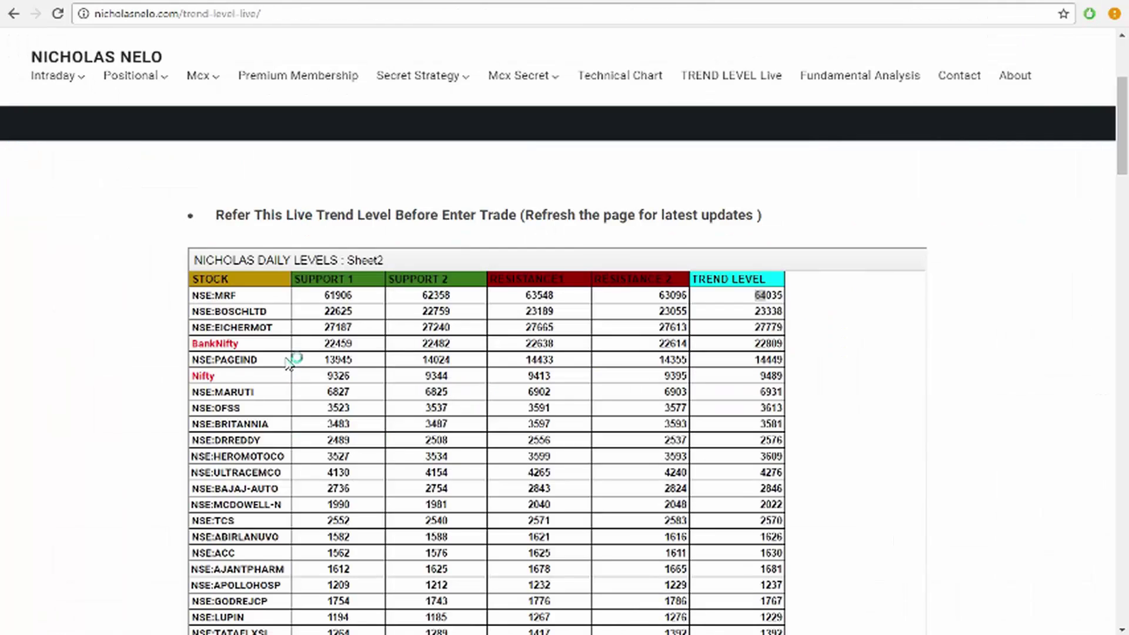
Scroll the levels table and search the page for 'adan' to find the ADANIPORTS row.
scroll(291, 361, "down", 3)
scroll(289, 365, "down", 7)
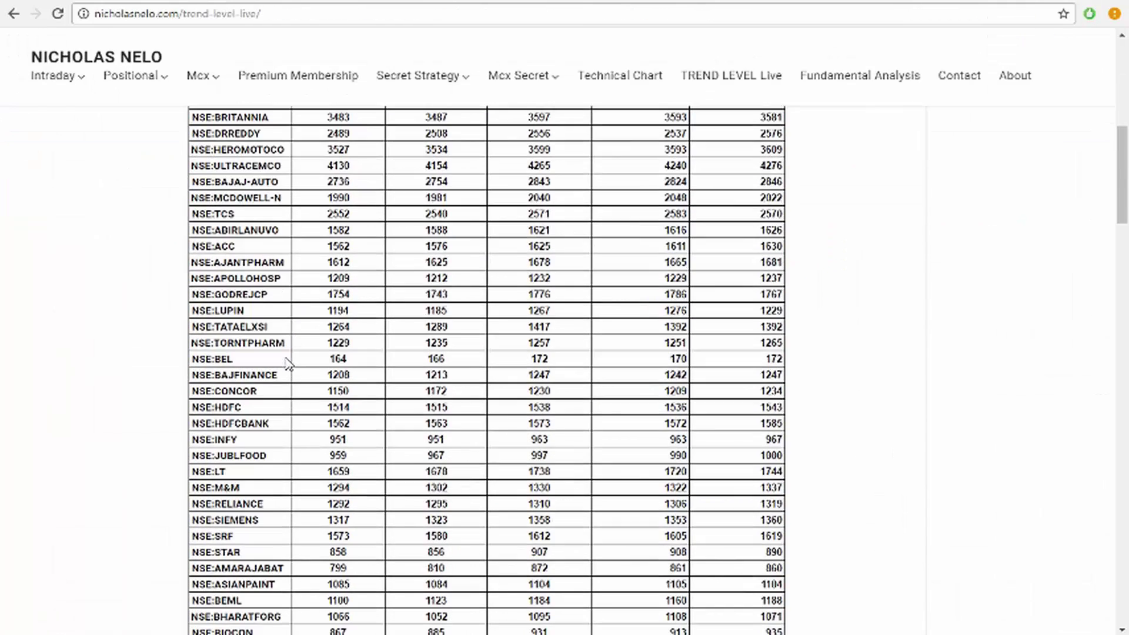
scroll(288, 364, "down", 5)
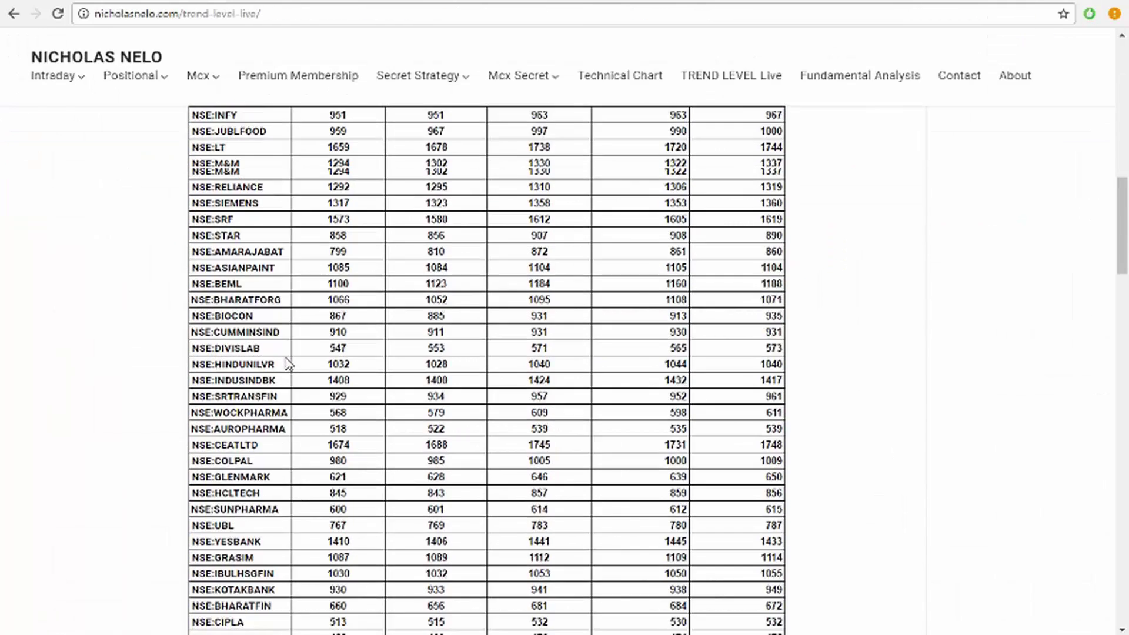
scroll(288, 364, "down", 1)
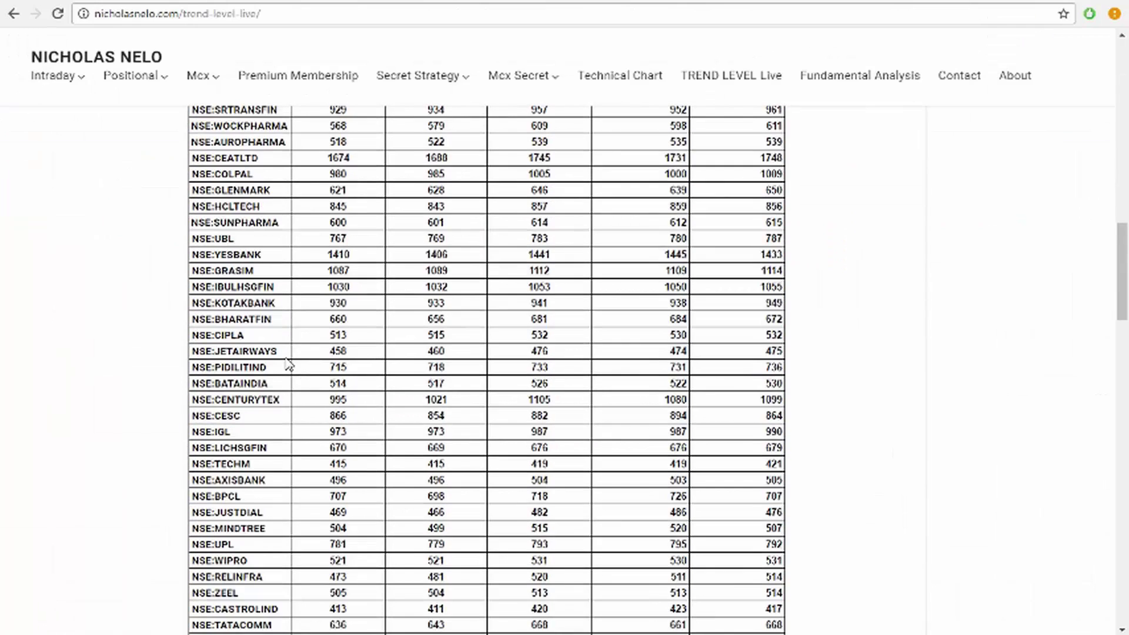
key("ctrl+f")
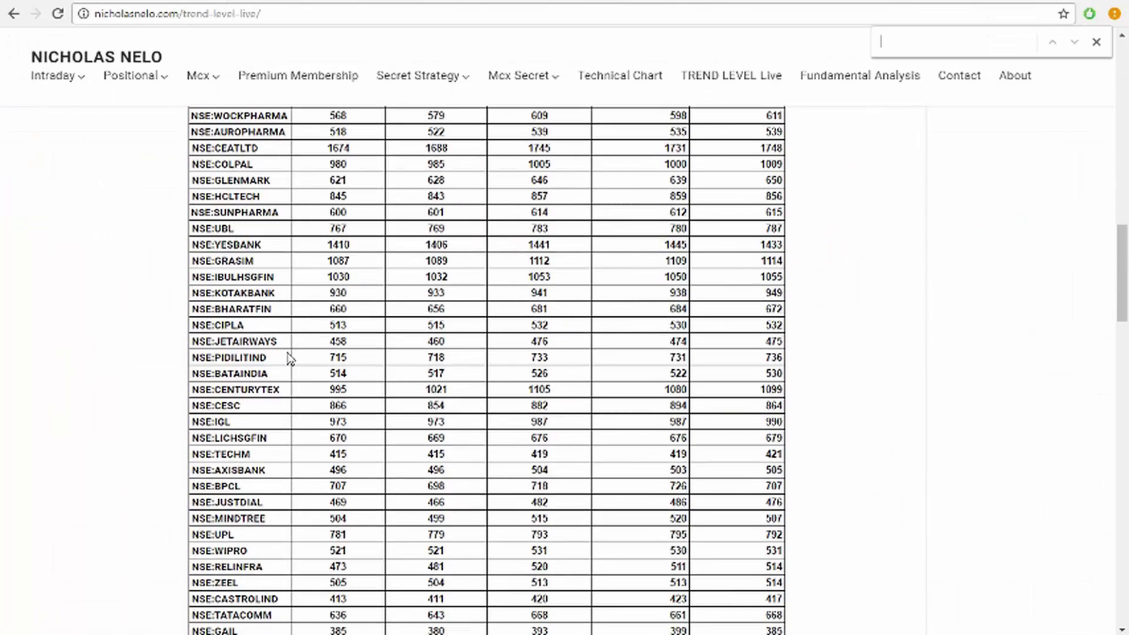
type("adan")
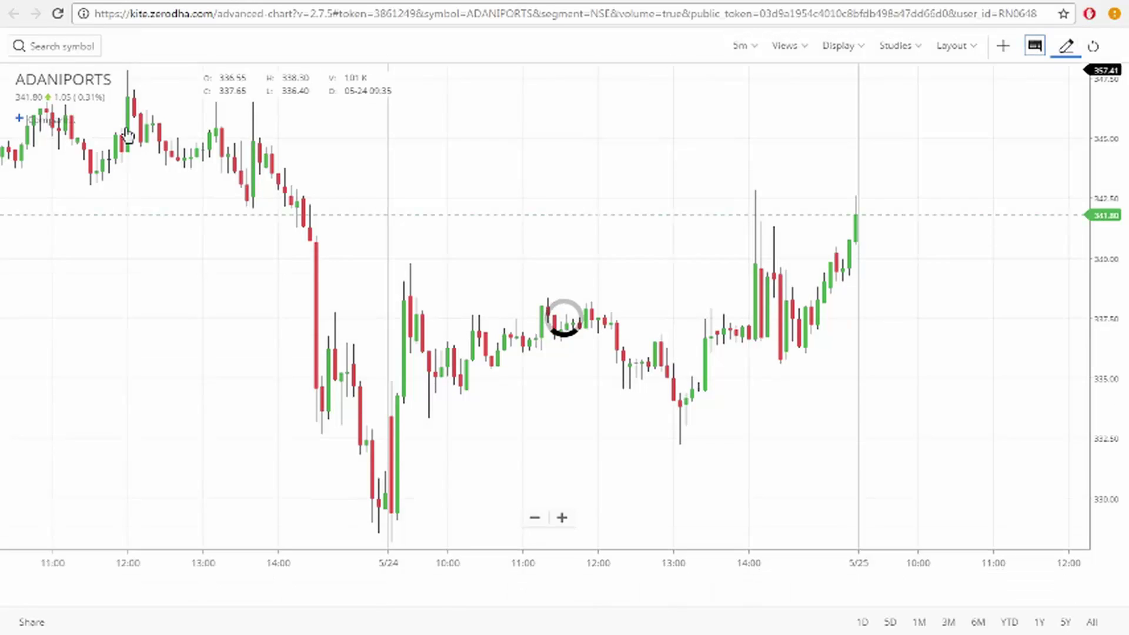
Draw a horizontal line at 337.05 on the ADANIPORTS chart, then go back to the levels table.
left_click(1066, 46)
left_click(56, 81)
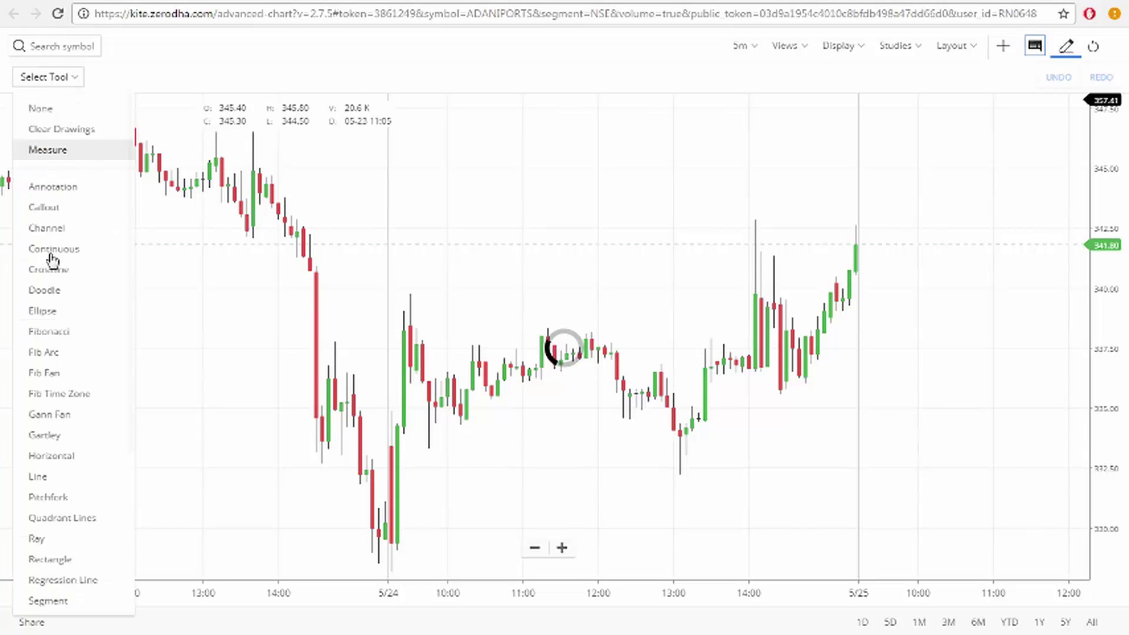
left_click(51, 456)
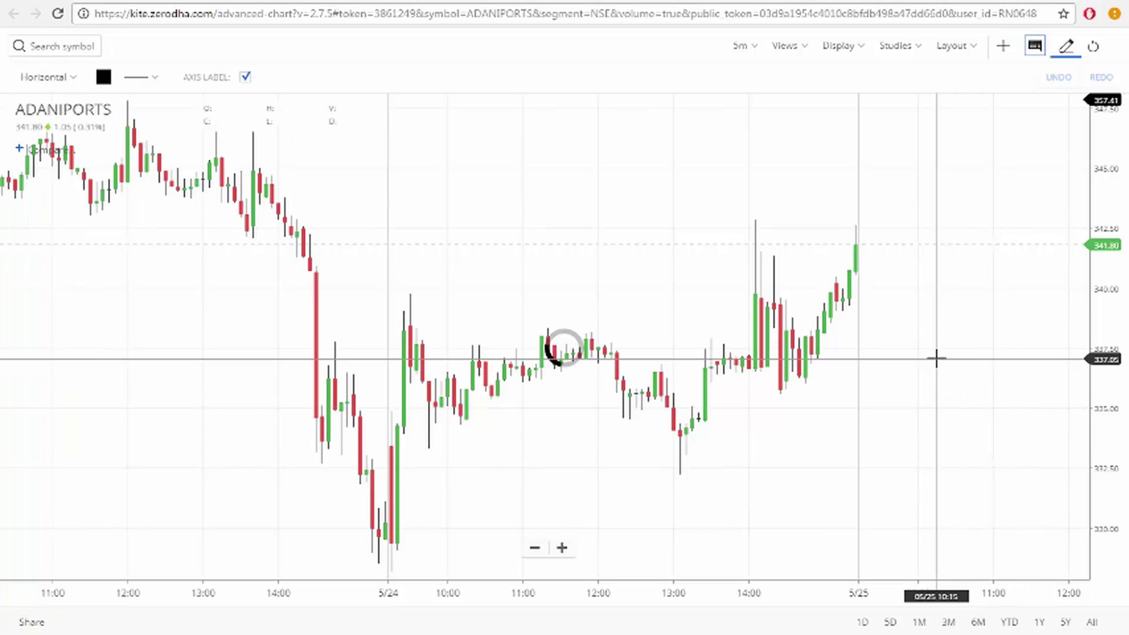
left_click(935, 358)
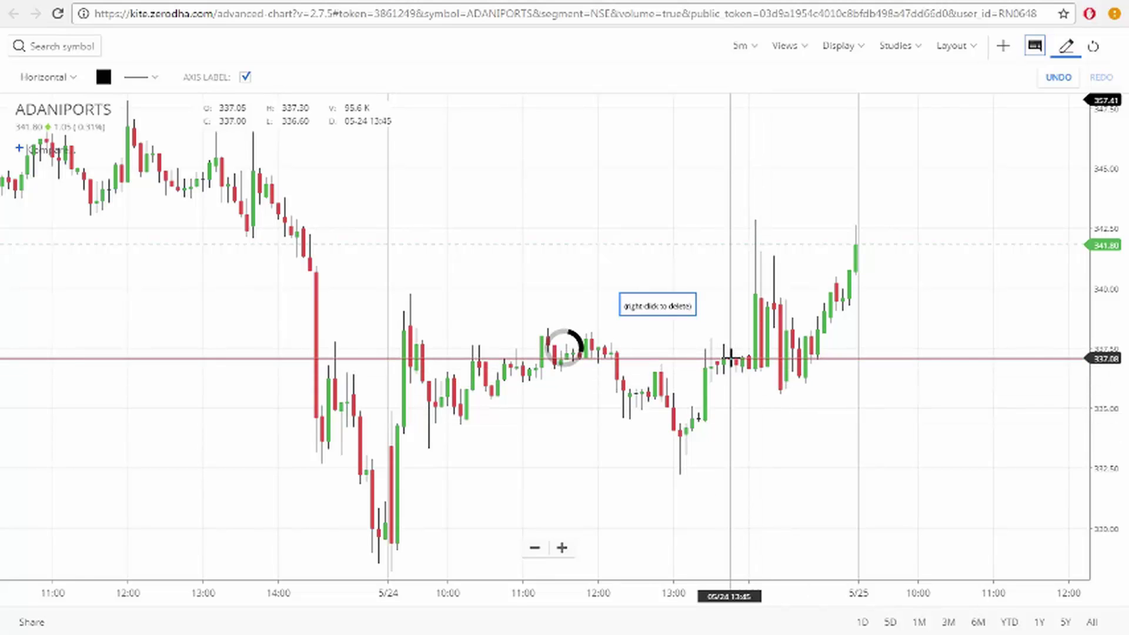
key("ctrl+Tab")
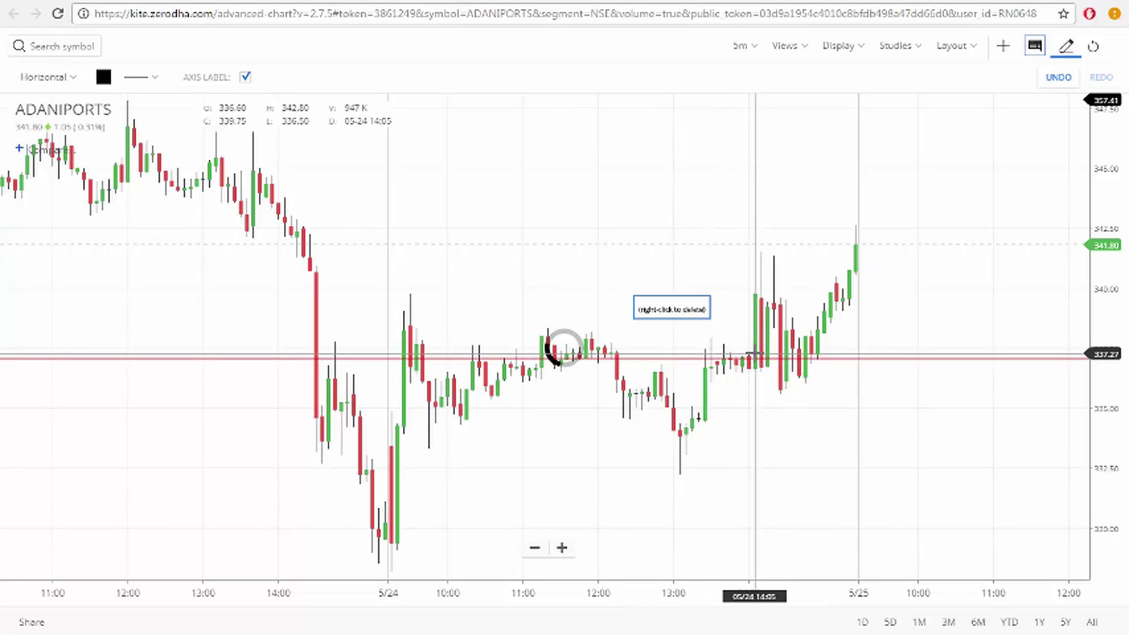
left_click(226, 2)
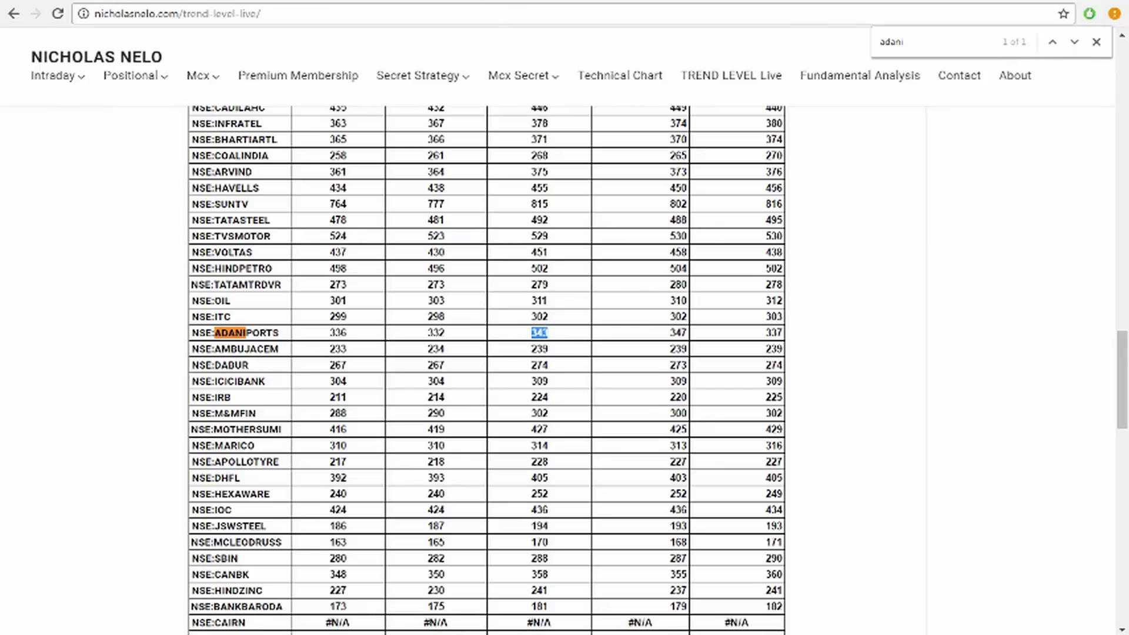
After reading the ADANIPORTS resistance level, return to the Kite chart.
key("ctrl+shift+Tab")
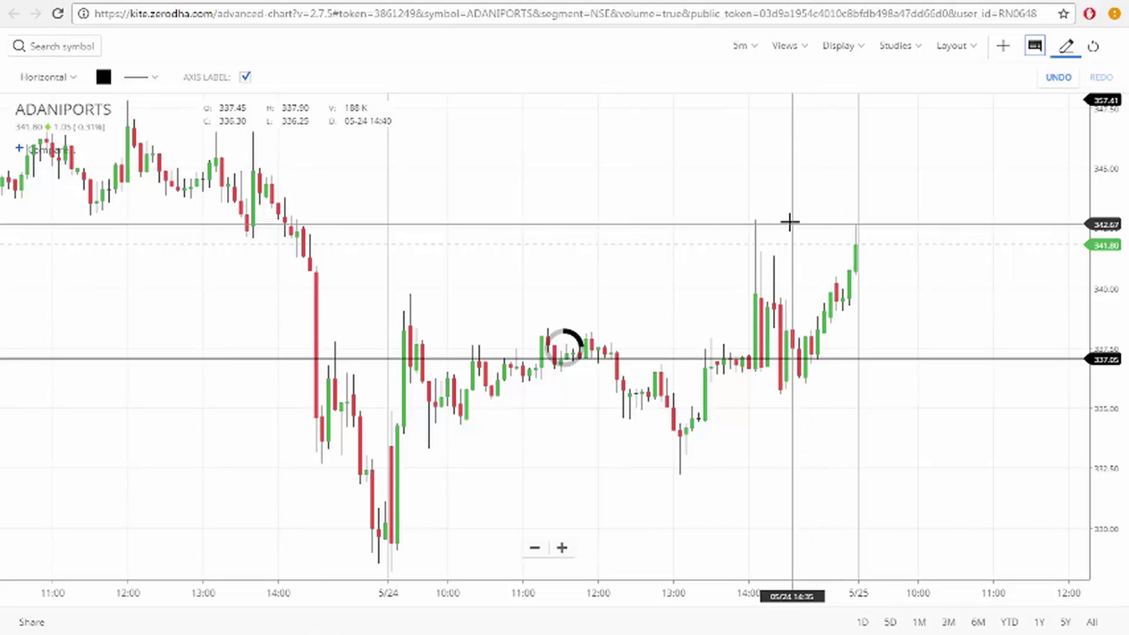
Add a second horizontal line at 343.02 and switch the drawing tool to Callout.
left_click(751, 216)
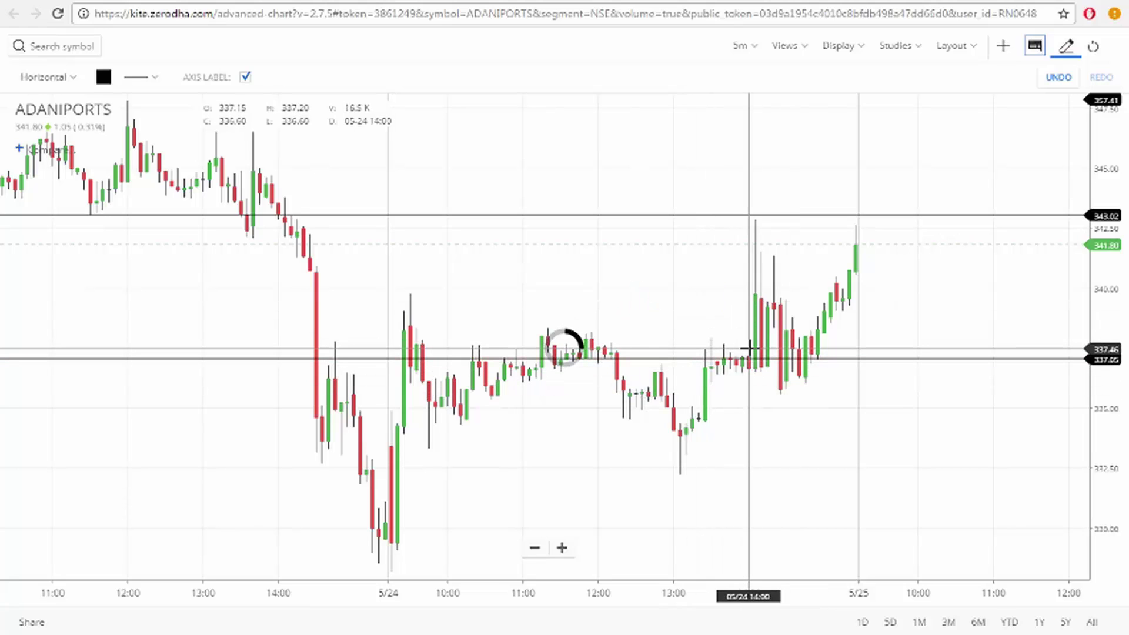
left_click(70, 82)
left_click(45, 206)
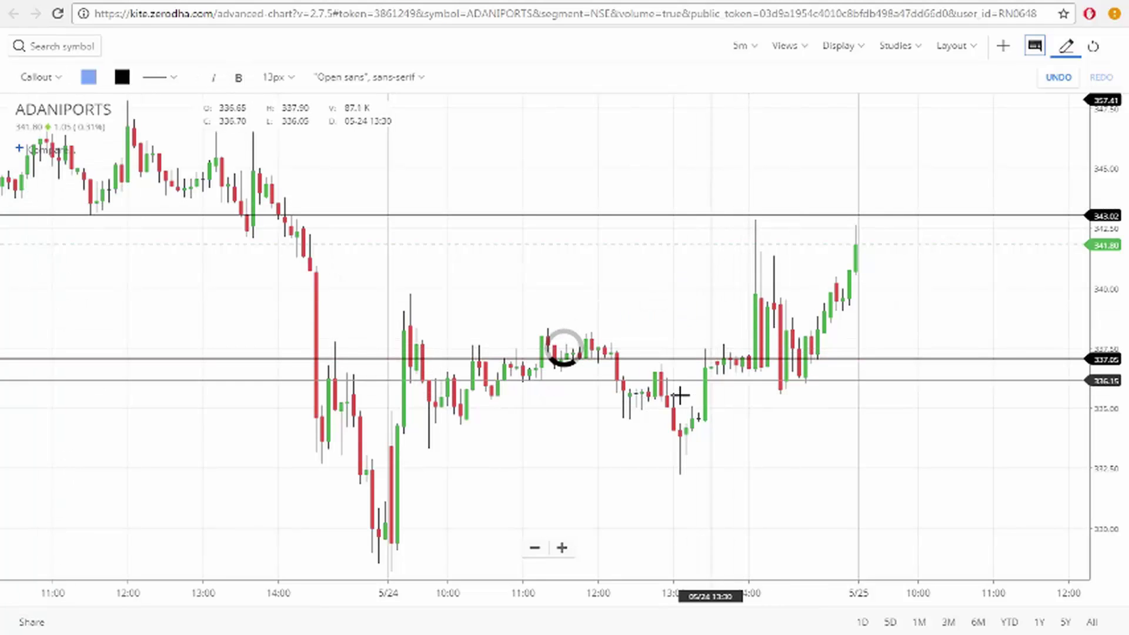
Add a 'buy here' callout at the entry candle and a 'target' callout at the recent high.
left_click(730, 344)
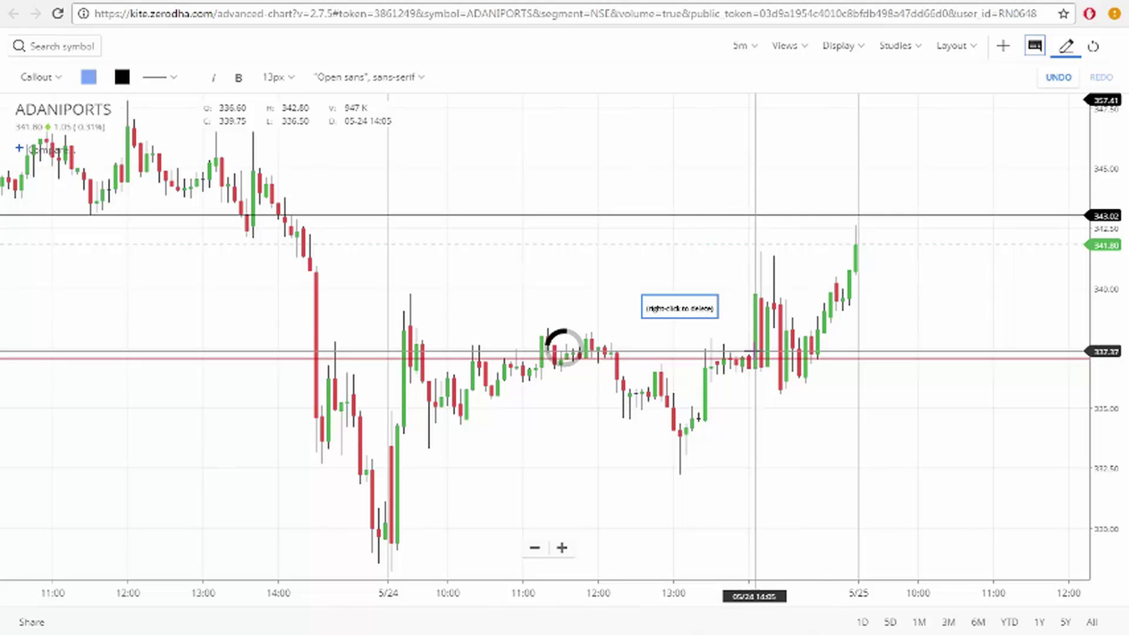
left_click(692, 317)
type("SL")
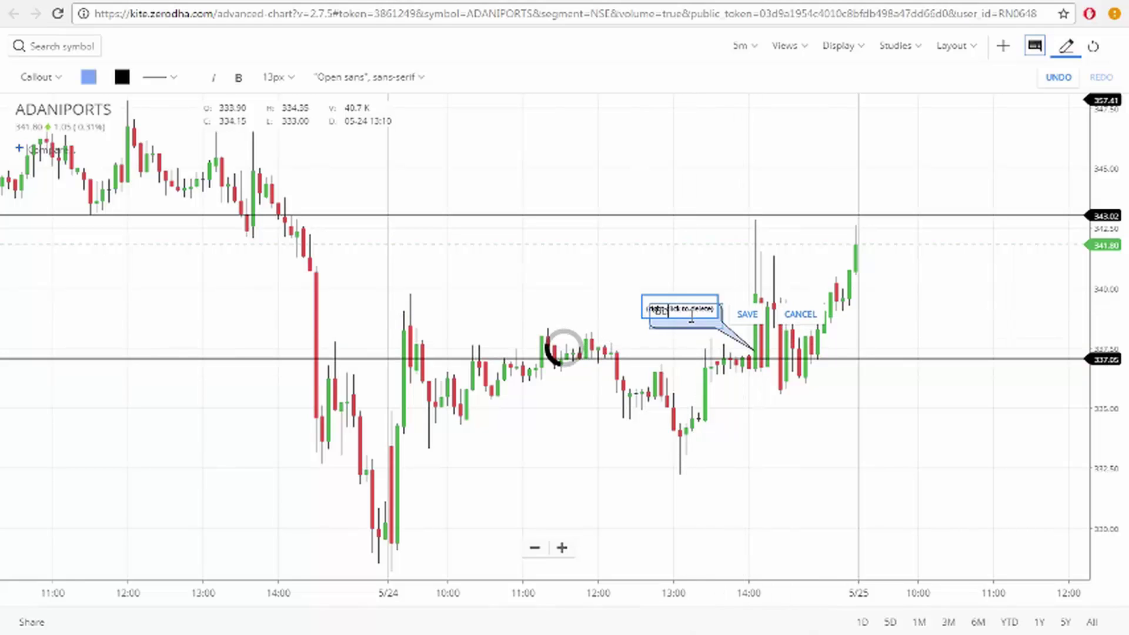
type("y here")
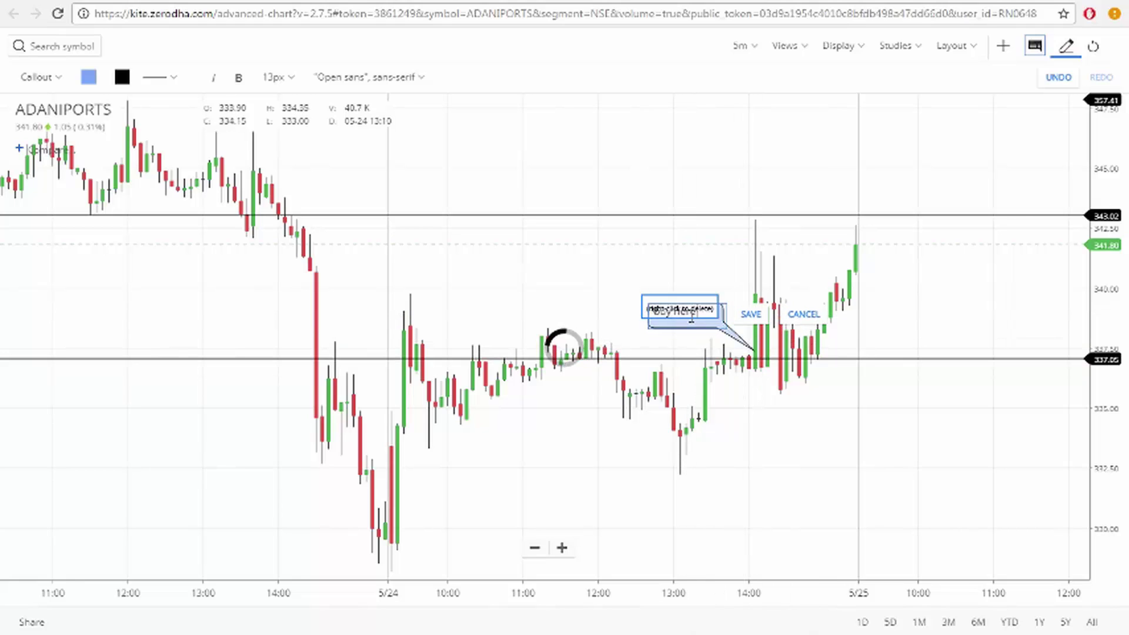
left_click(751, 315)
left_click(787, 219)
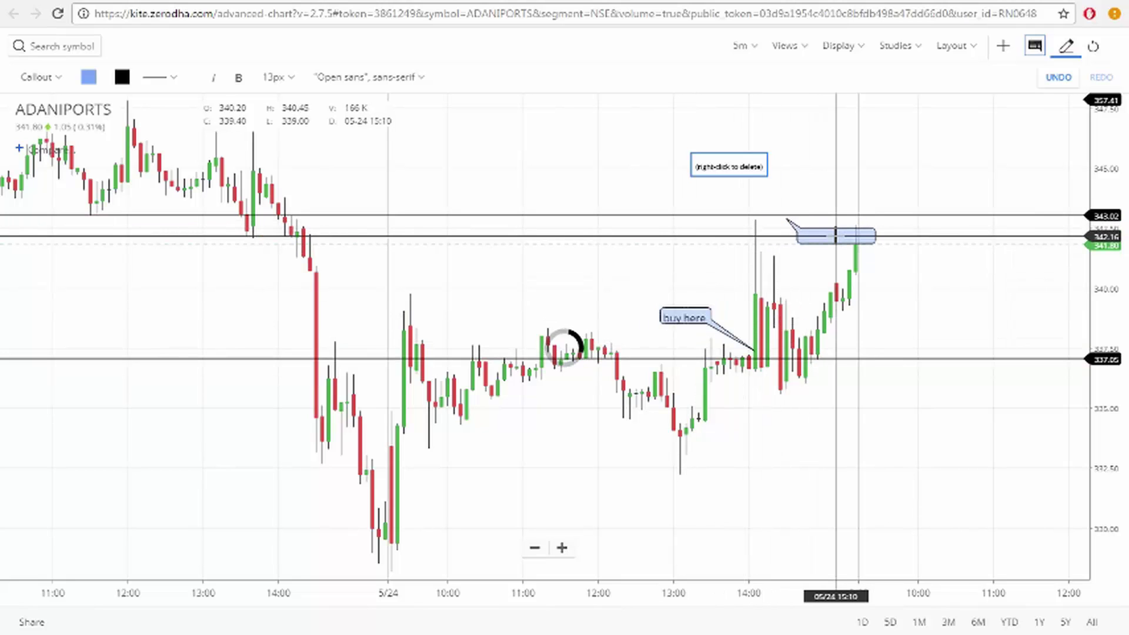
left_click(835, 235)
type("targe")
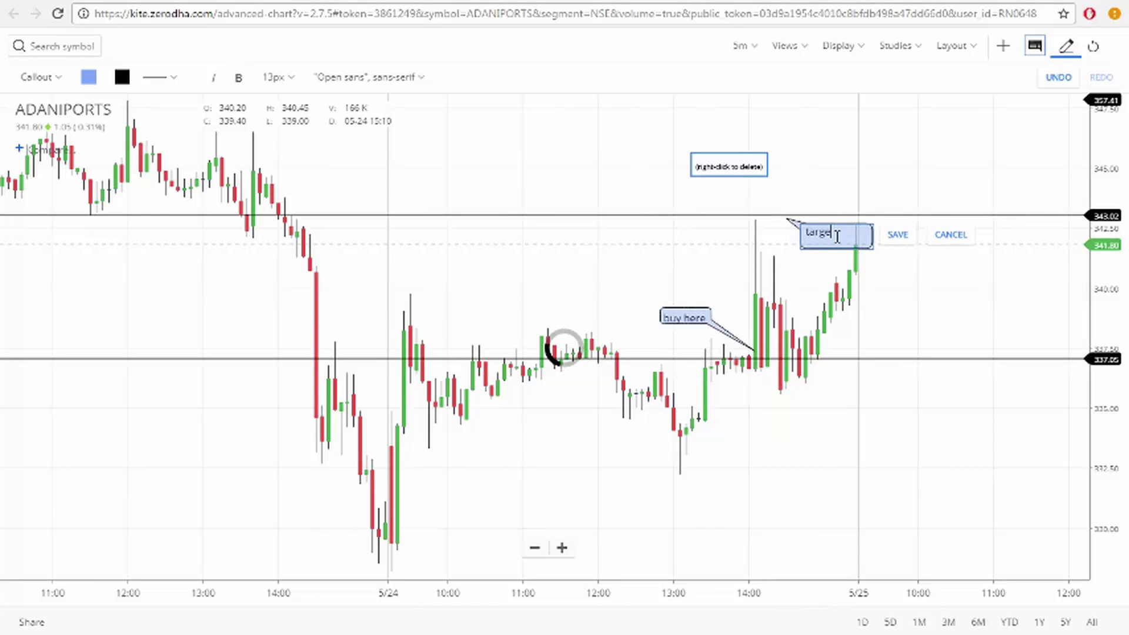
type("t")
left_click(896, 236)
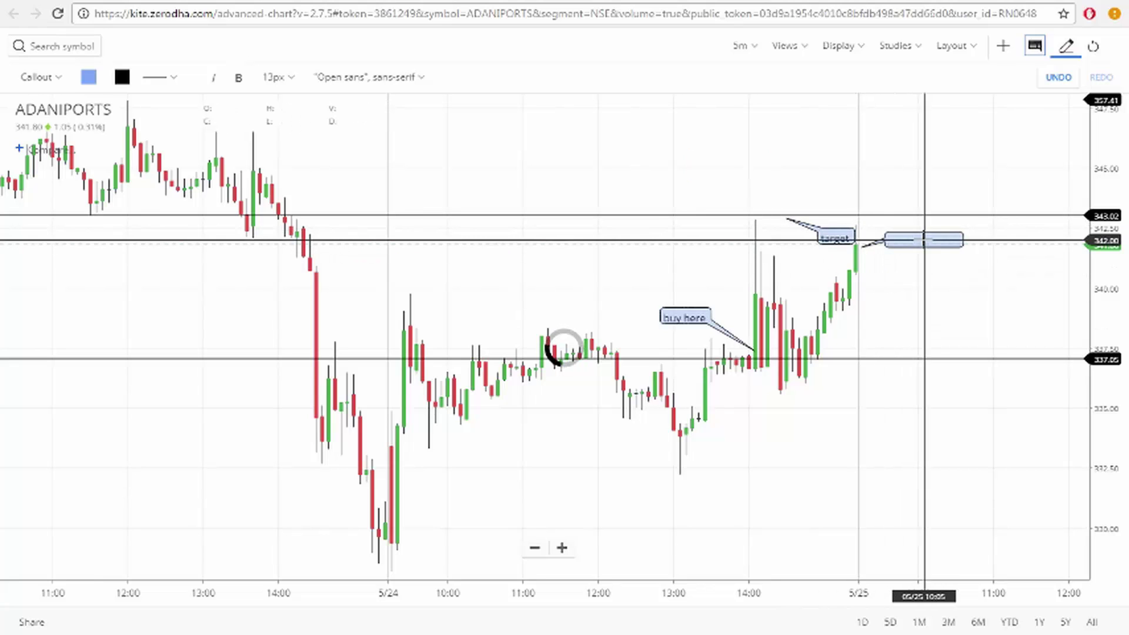
Add an 'exit here' callout beside the last candle and check the 332 level in the table.
left_click(923, 238)
type("e")
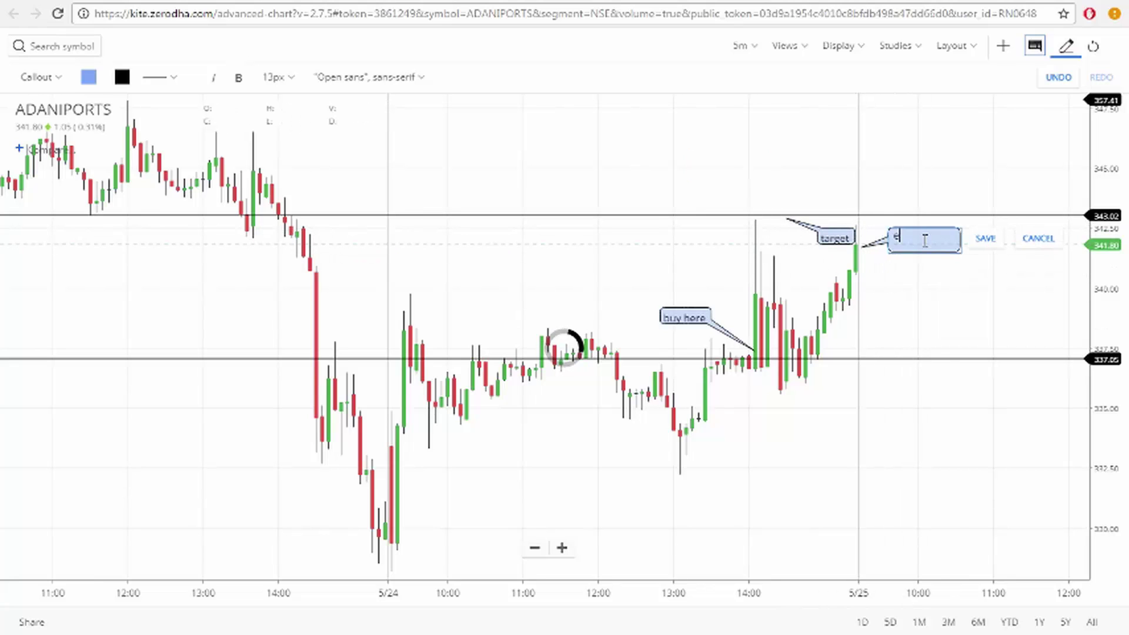
type("xit here")
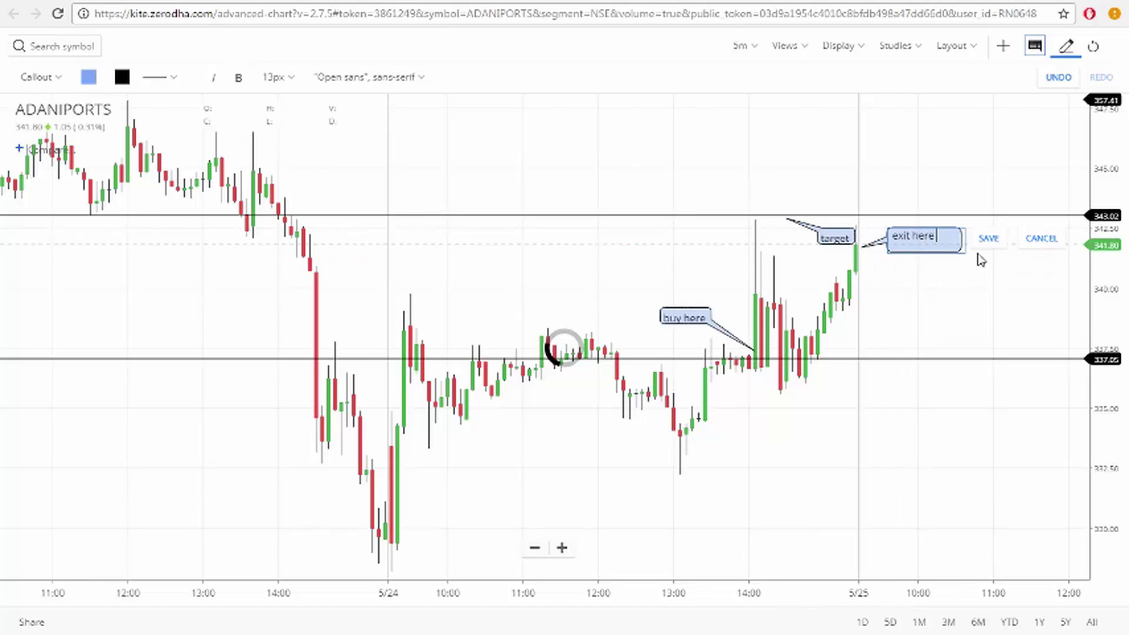
left_click(989, 240)
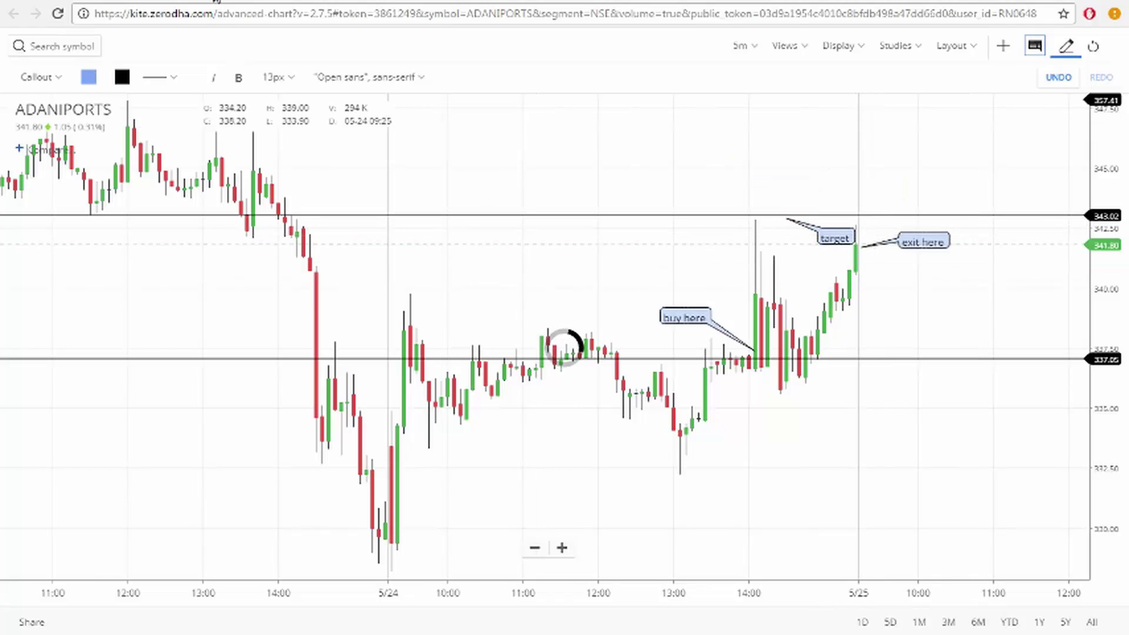
key("alt+Tab")
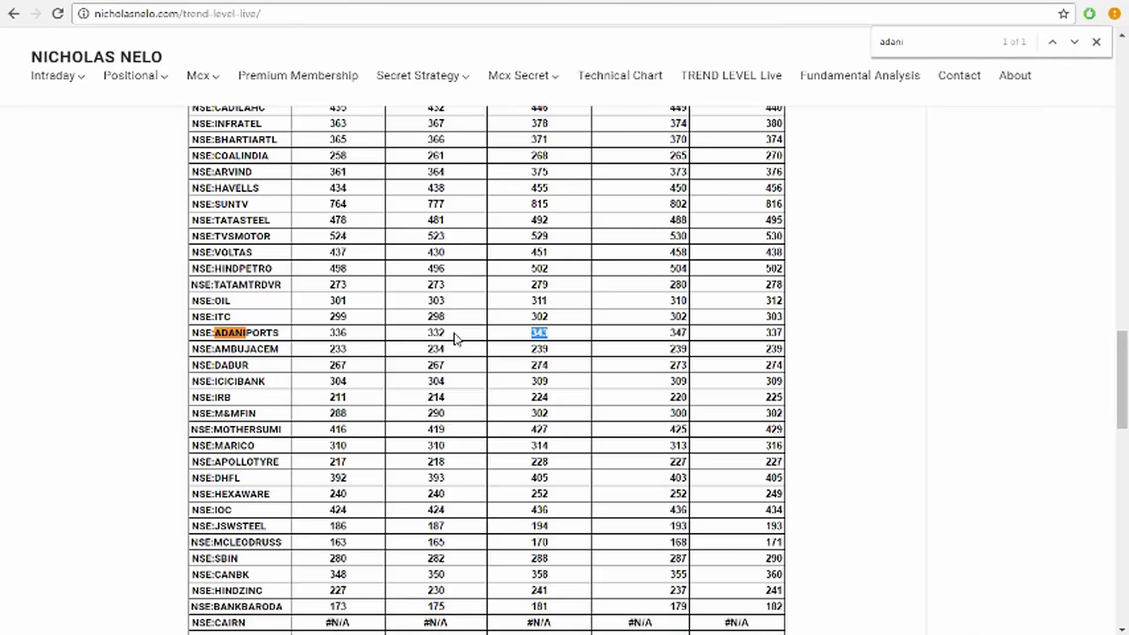
left_click_drag(446, 335, 416, 340)
key("ctrl+Tab")
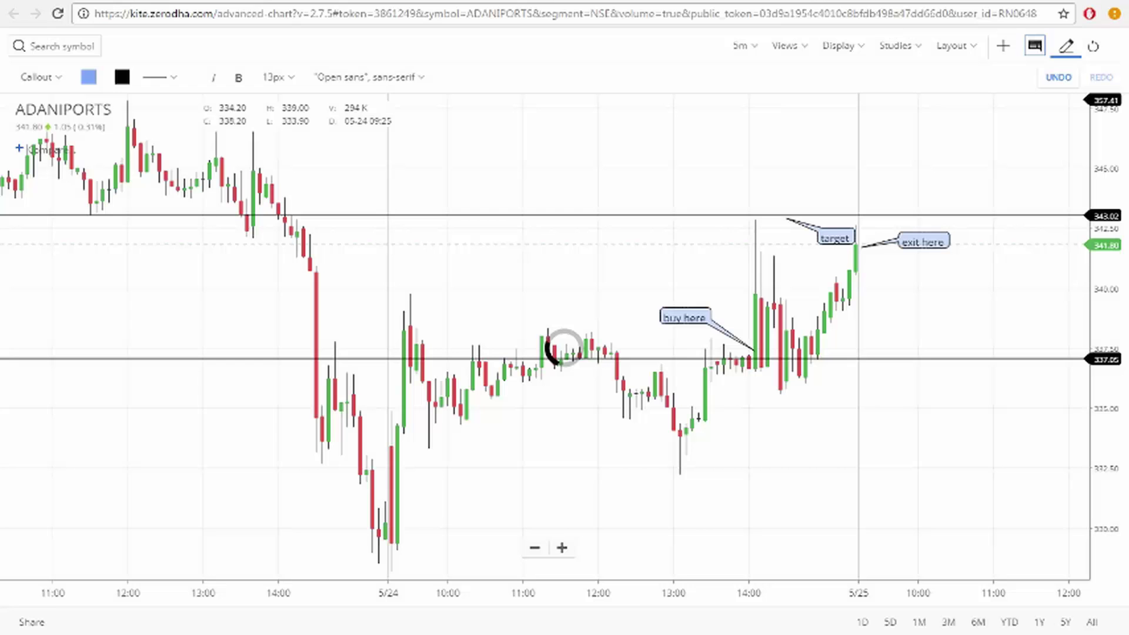
Place an 'sl here' stop-loss callout below the day's low candle.
left_click(686, 479)
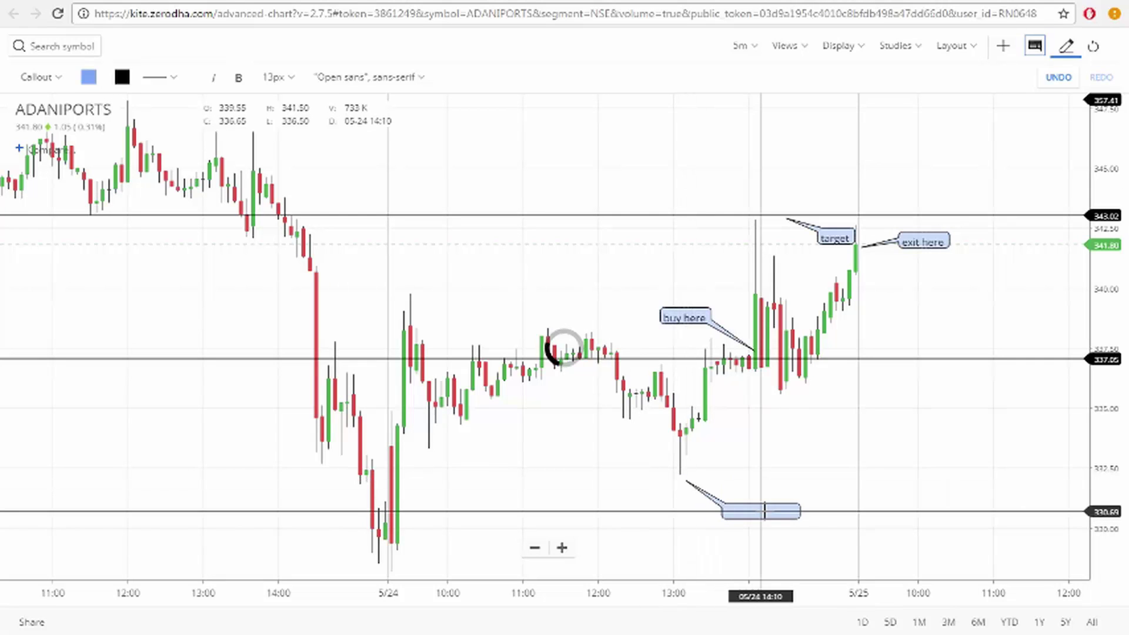
left_click(764, 511)
type("sl")
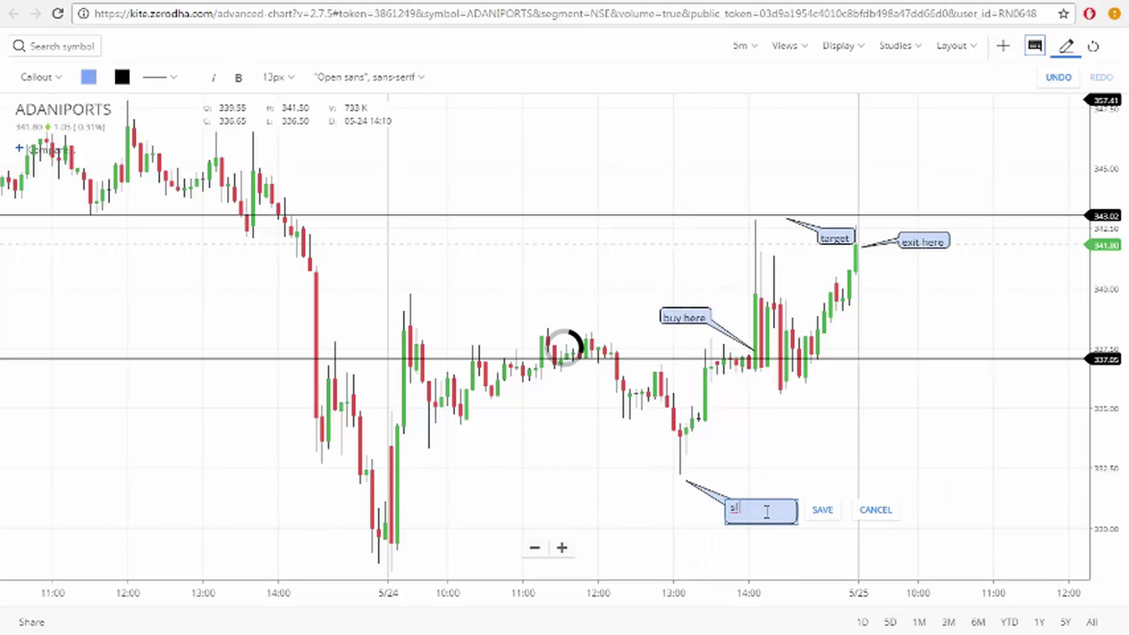
type(" here")
left_click(832, 517)
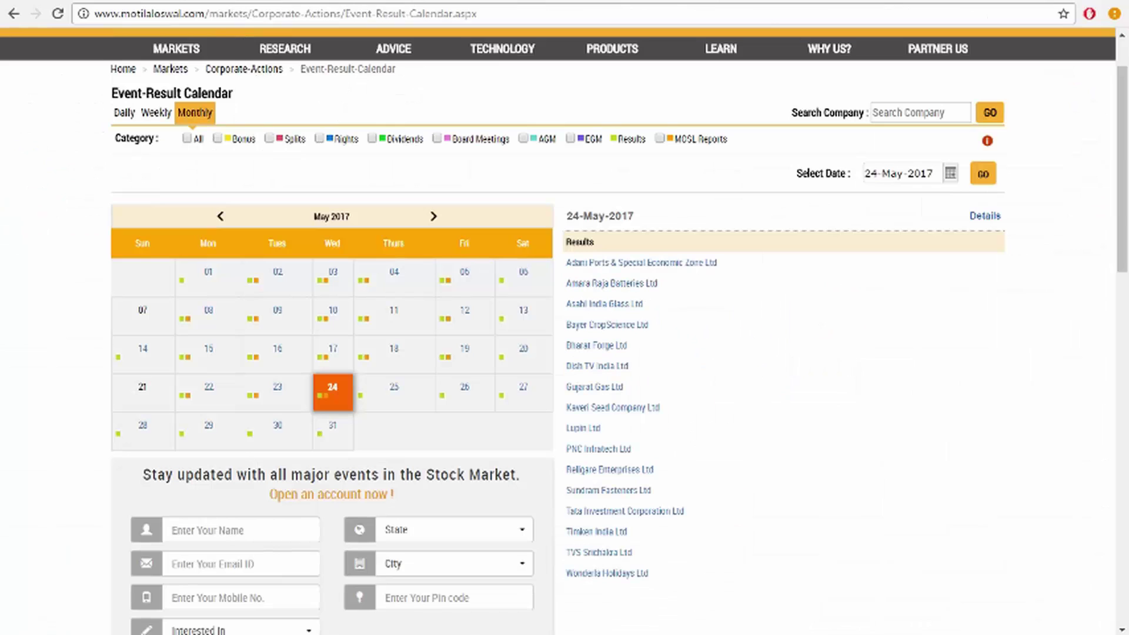
Search 'amar' in the Kite watchlist and add AMARAJABAT.
left_click(247, 3)
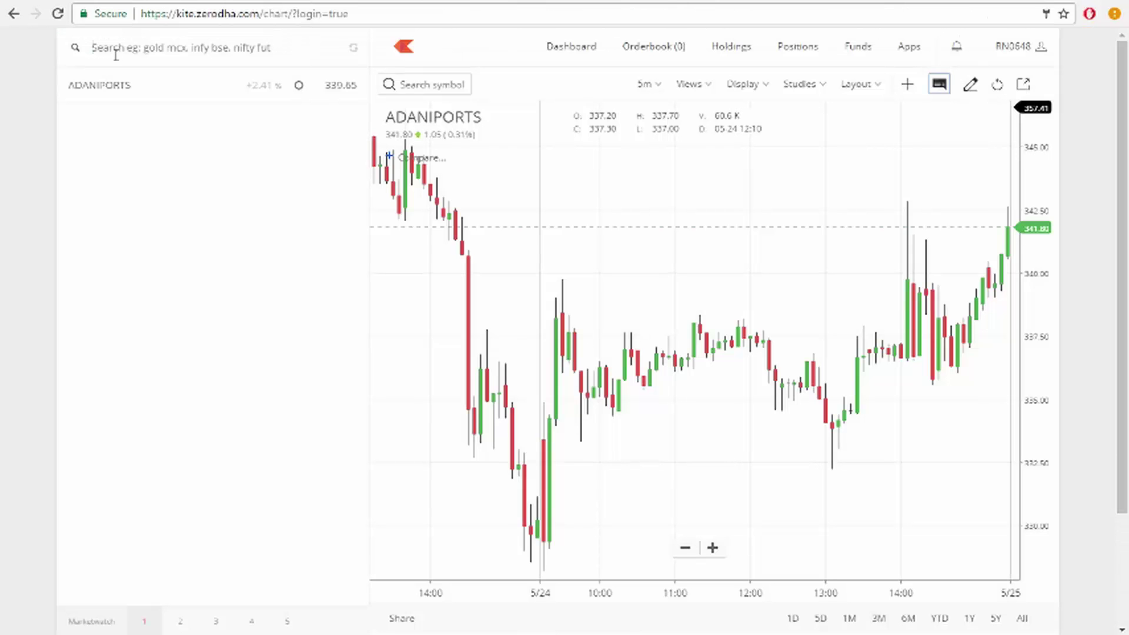
left_click(116, 54)
type("amar")
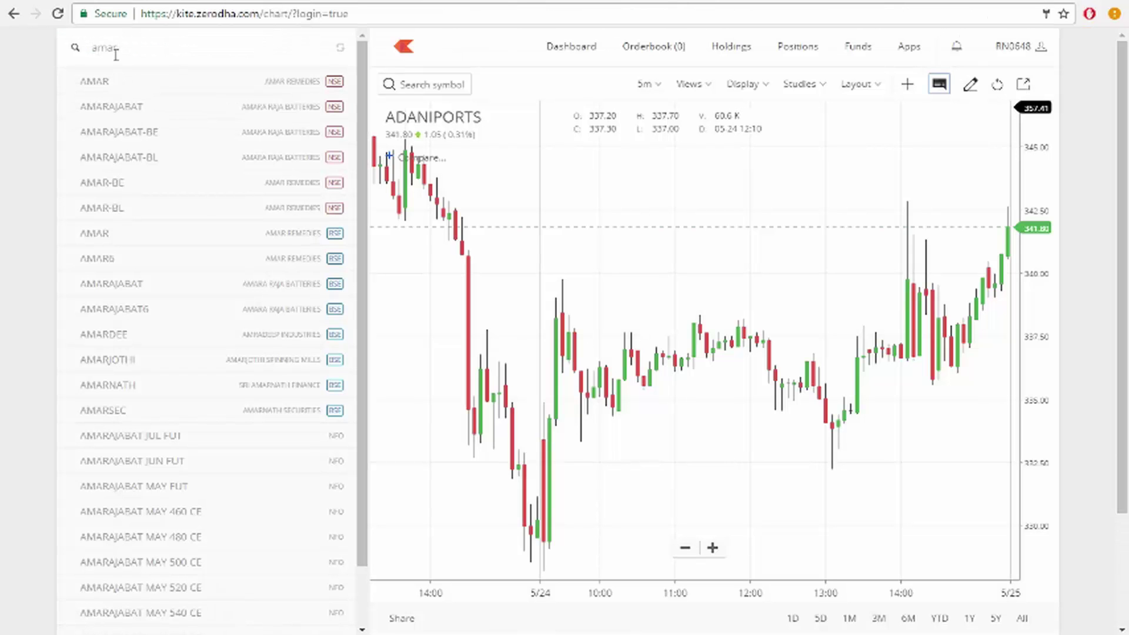
mouse_move(190, 118)
left_click(249, 108)
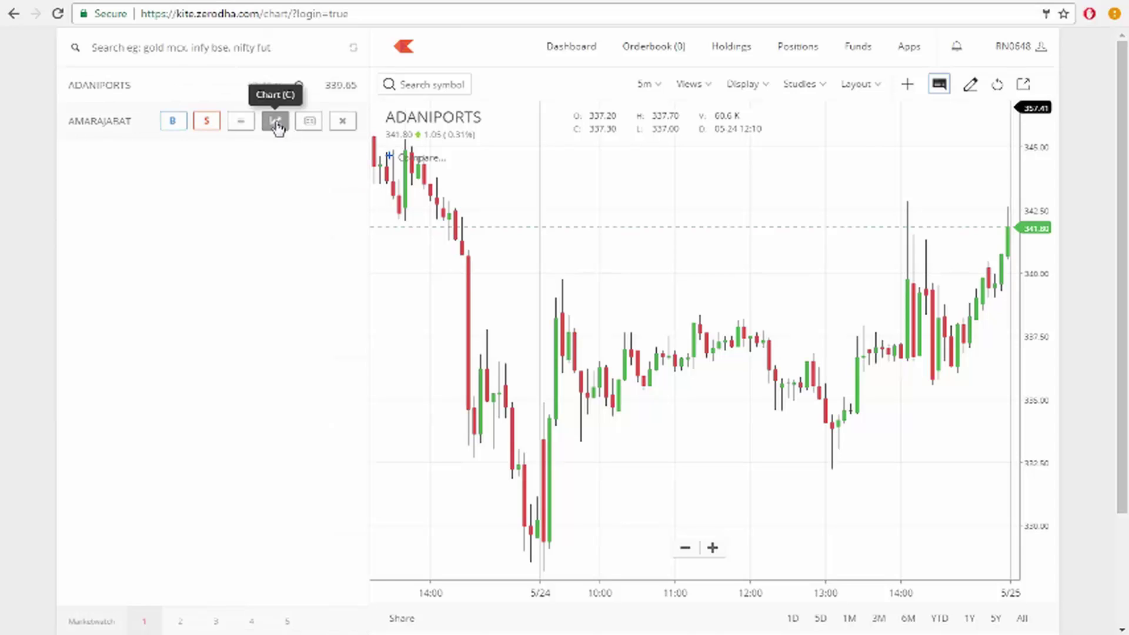
Open the AMARAJABAT chart in its own full page, then return to the levels table.
left_click(280, 126)
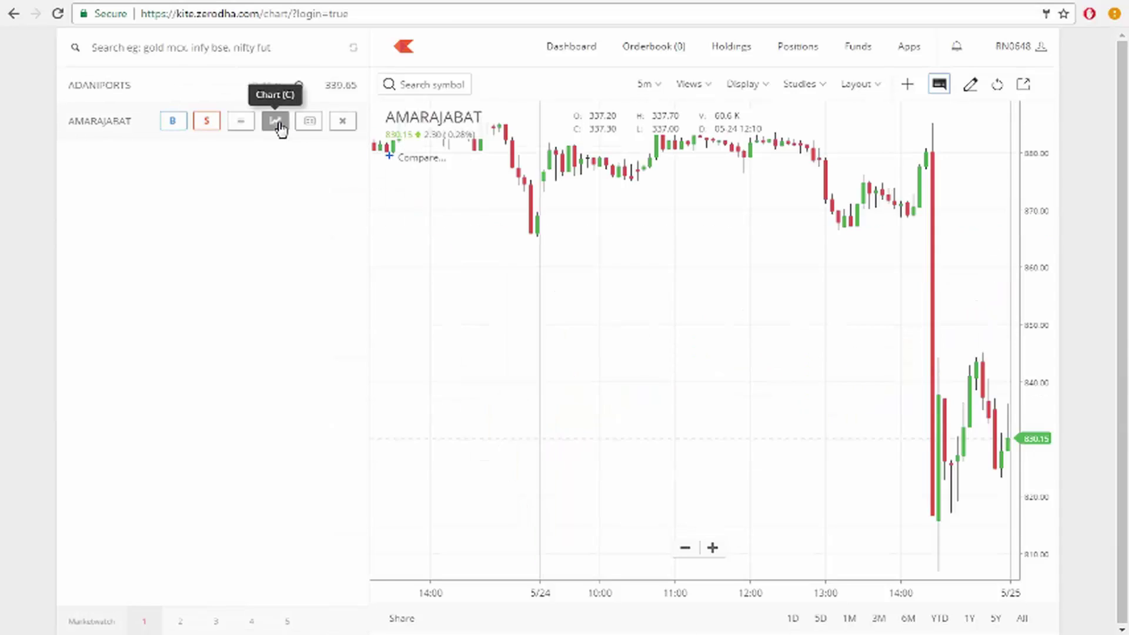
left_click(1023, 85)
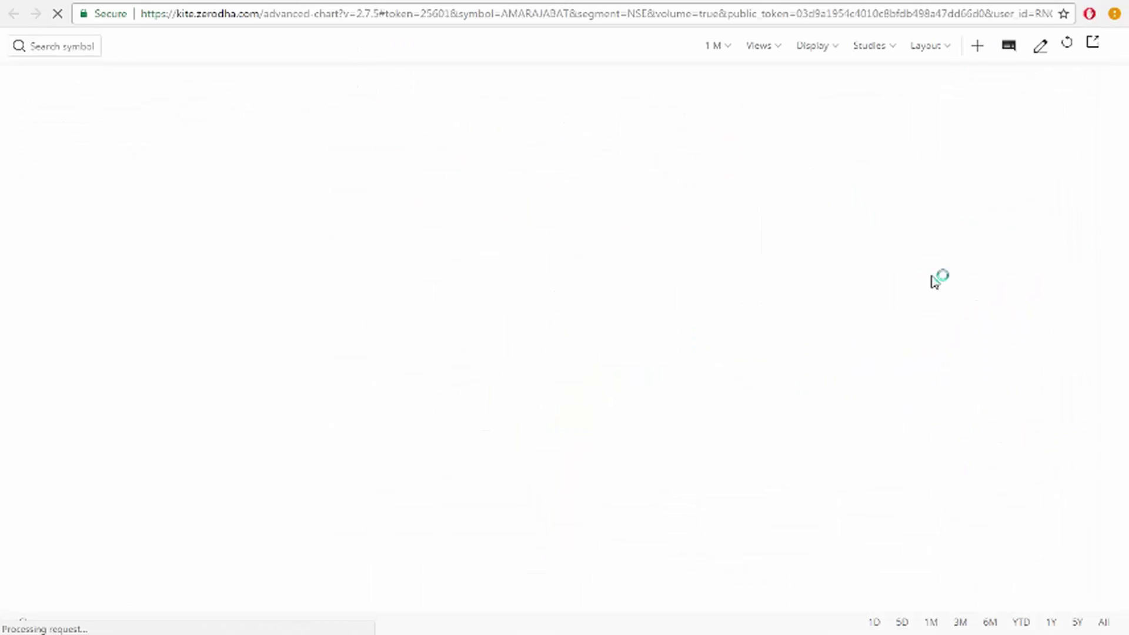
left_click(243, 3)
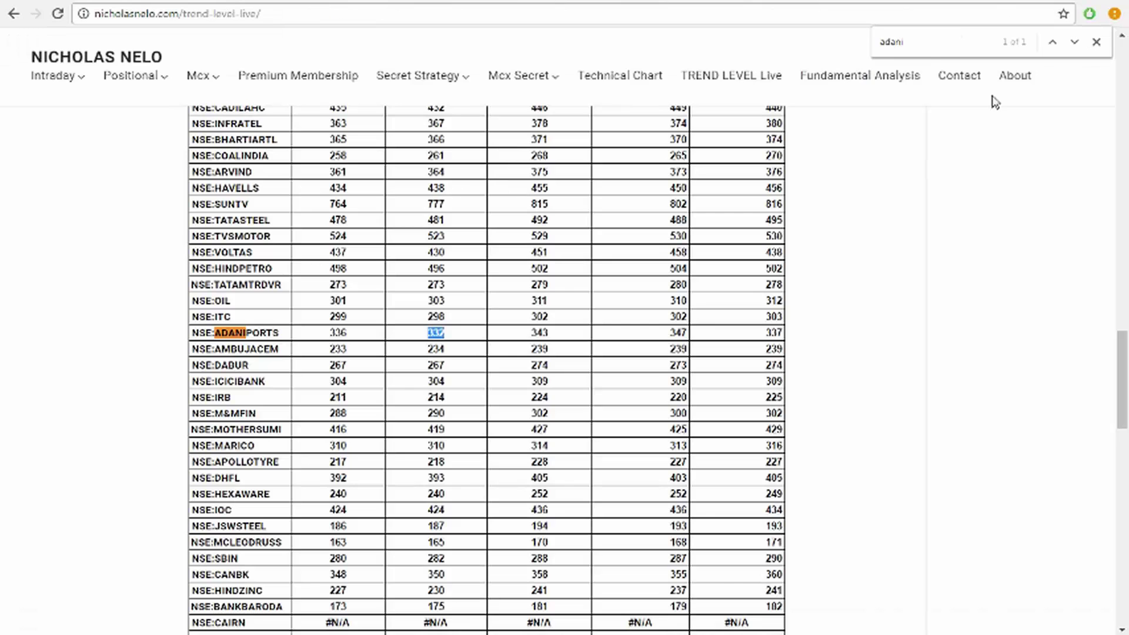
Search the levels table for 'amar' to read AMARAJABAT's levels 799, 810, 872, 861 and 860.
left_click_drag(926, 47, 835, 45)
type("amar")
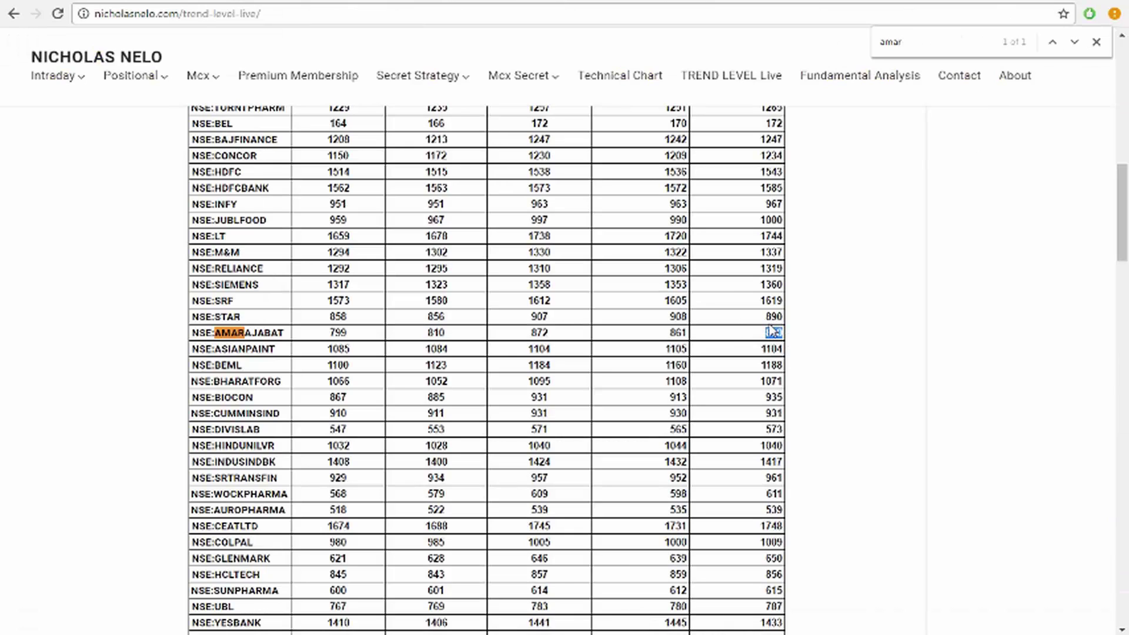
left_click(553, 3)
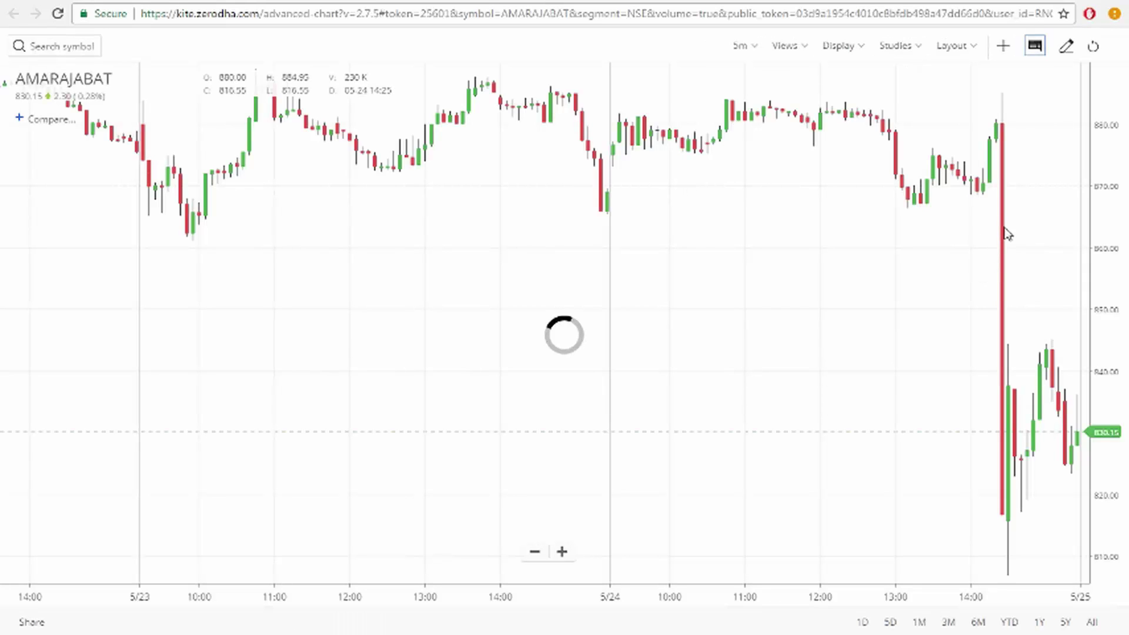
Select the Horizontal drawing tool and place a level line at 860.23 on AMARAJABAT.
left_click(1069, 48)
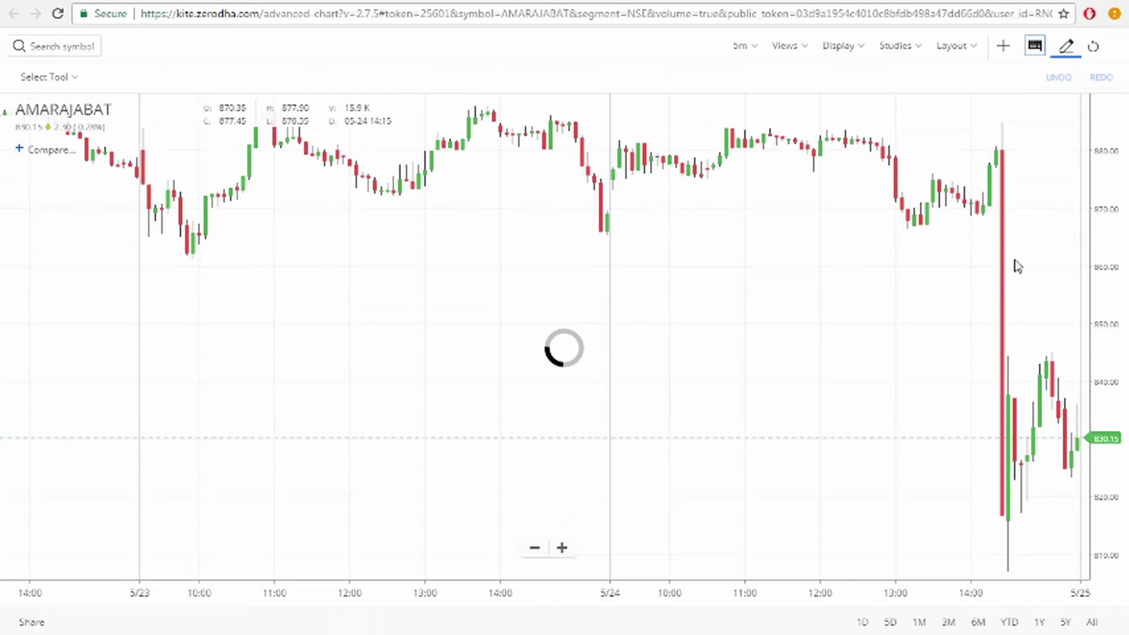
left_click(72, 82)
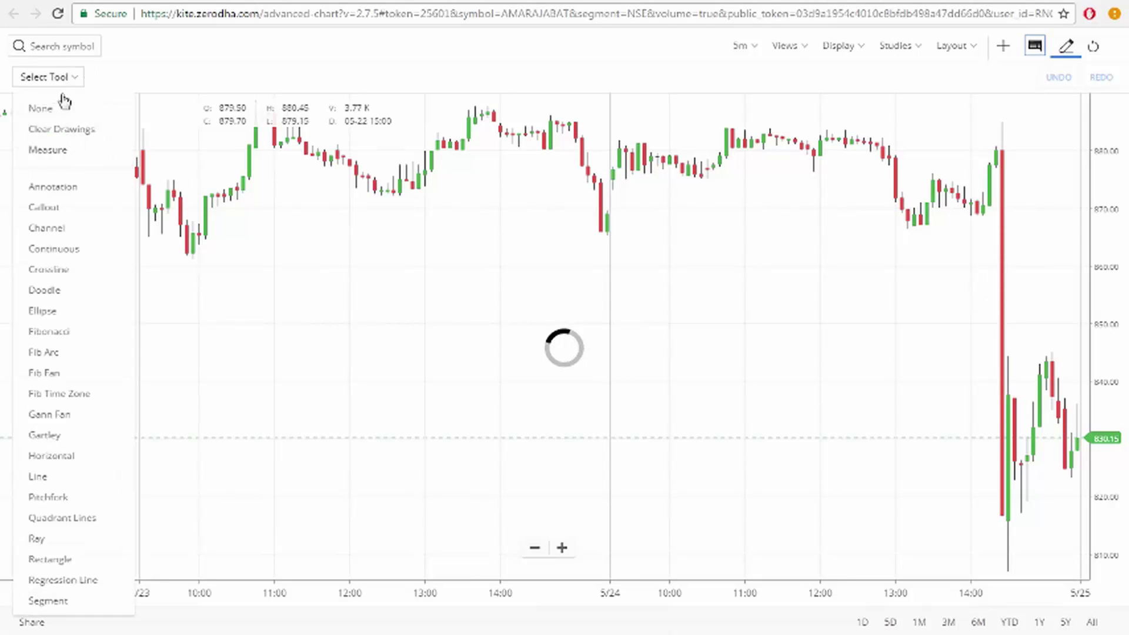
left_click(54, 458)
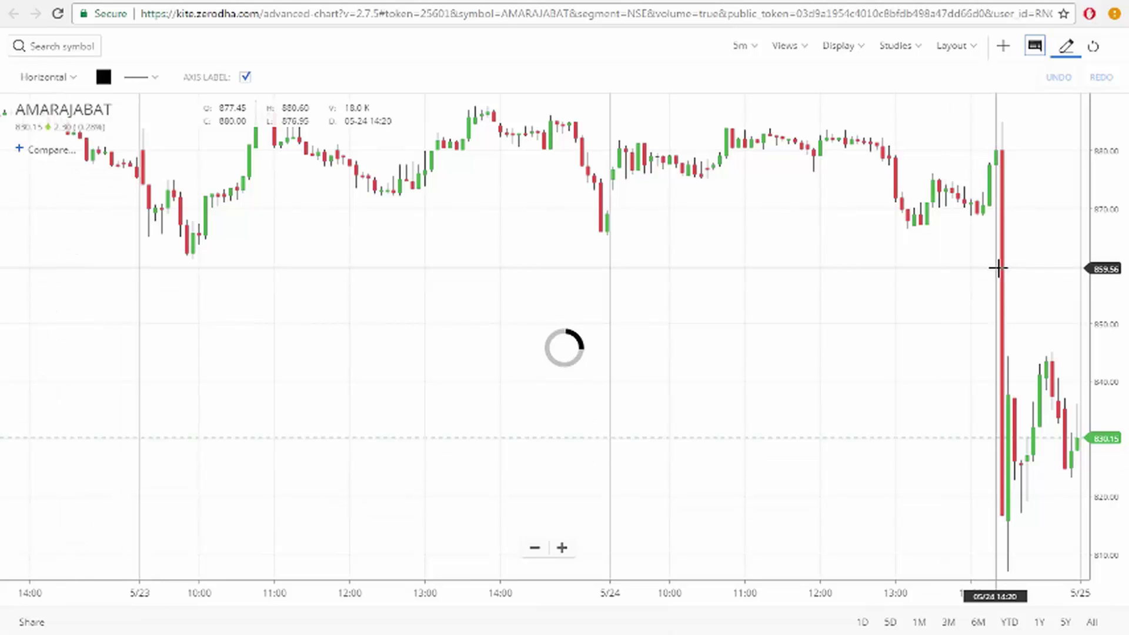
left_click(988, 266)
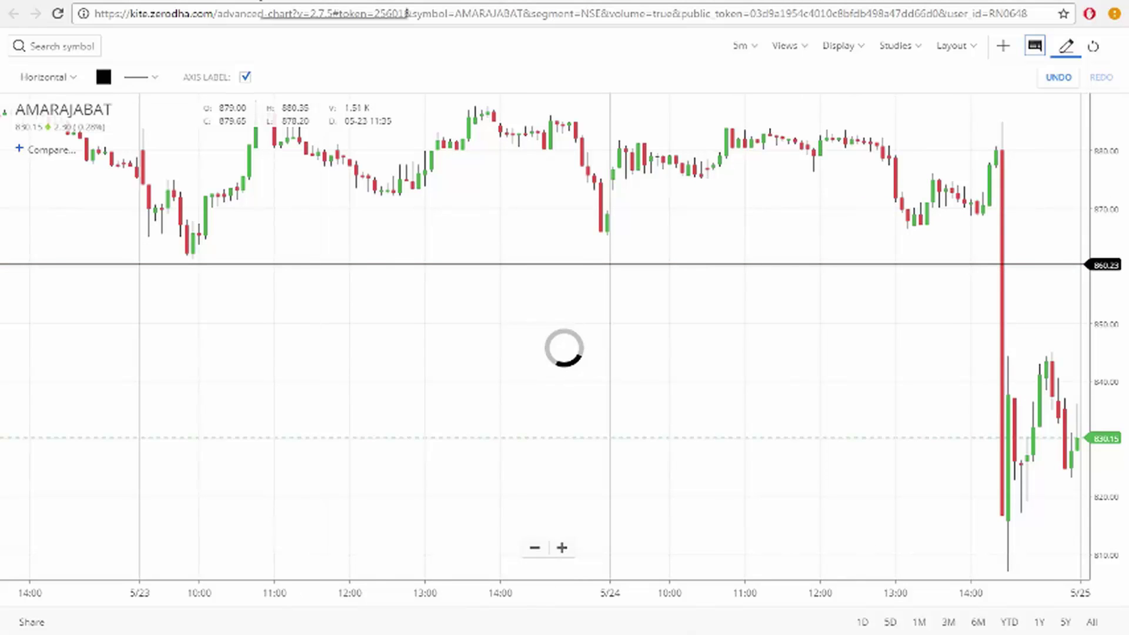
Check the levels table and add a second horizontal level line at 872.20.
left_click(263, 2)
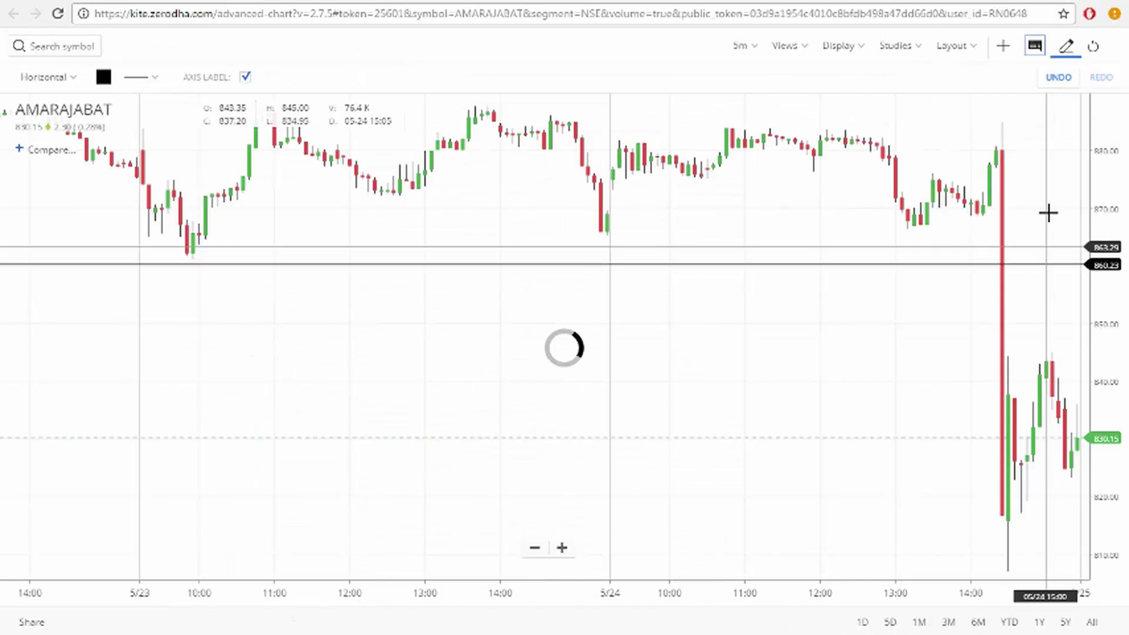
left_click(1021, 196)
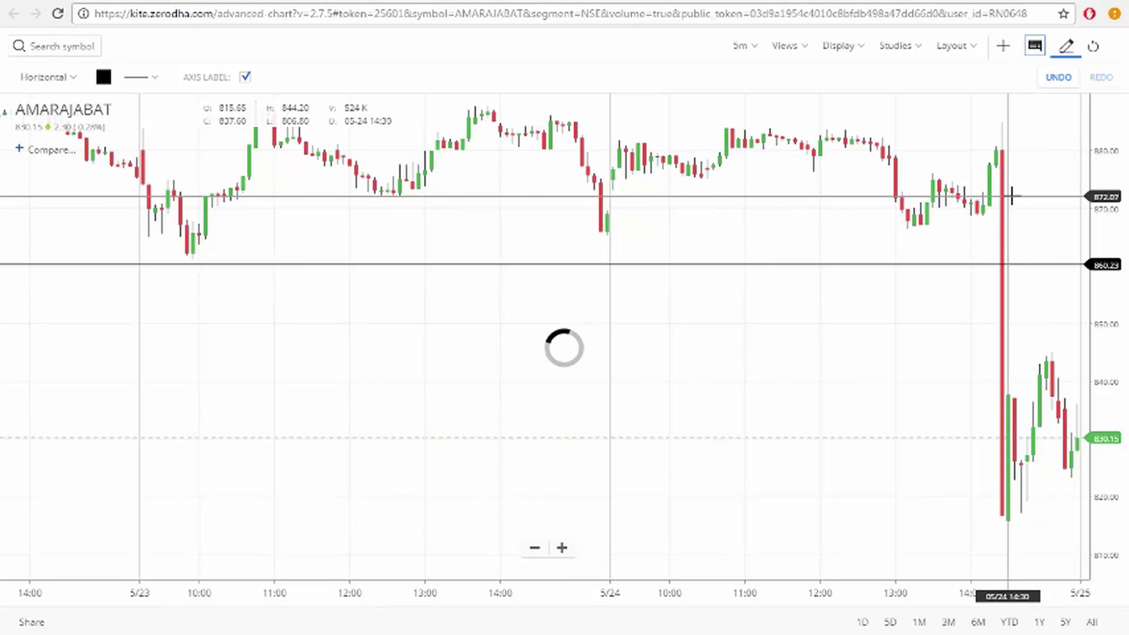
left_click(1010, 195)
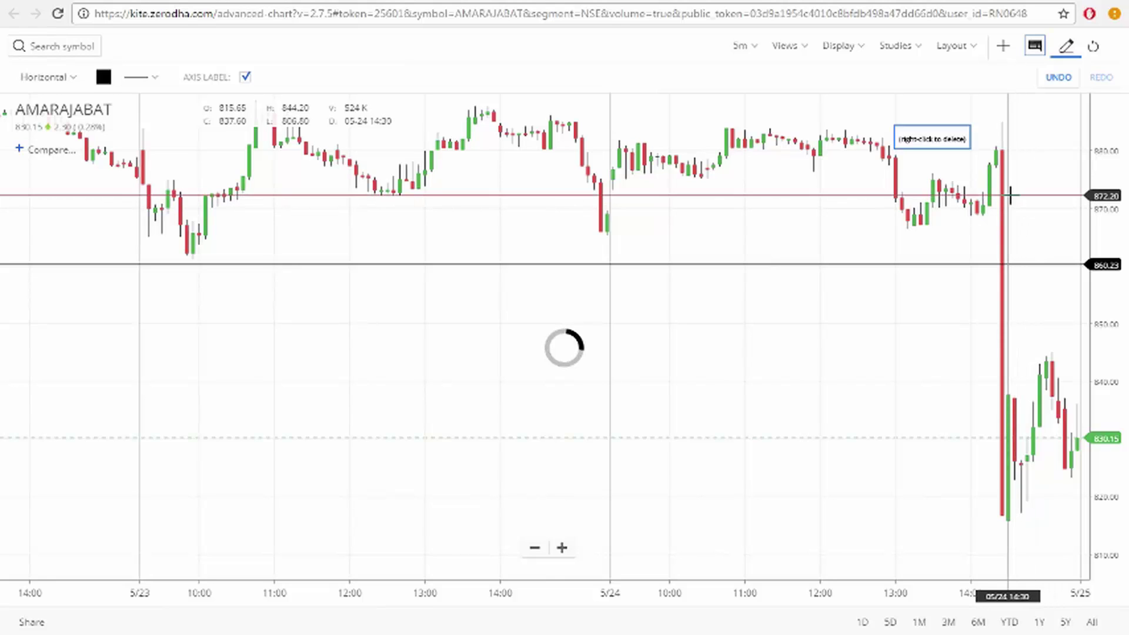
left_click(50, 83)
left_click(47, 83)
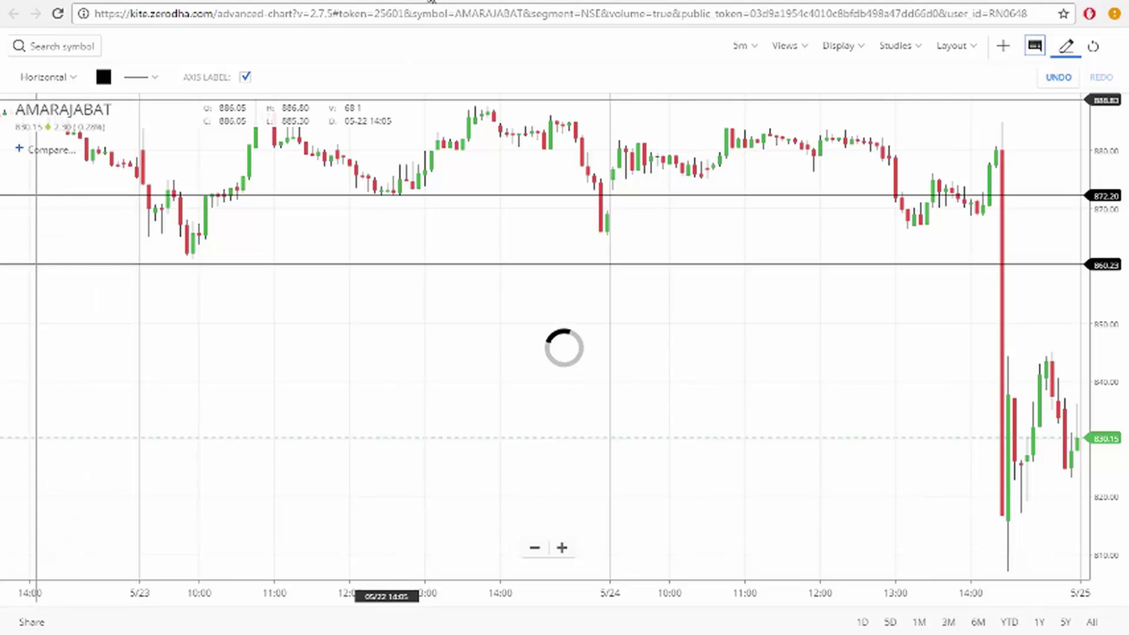
left_click(263, 2)
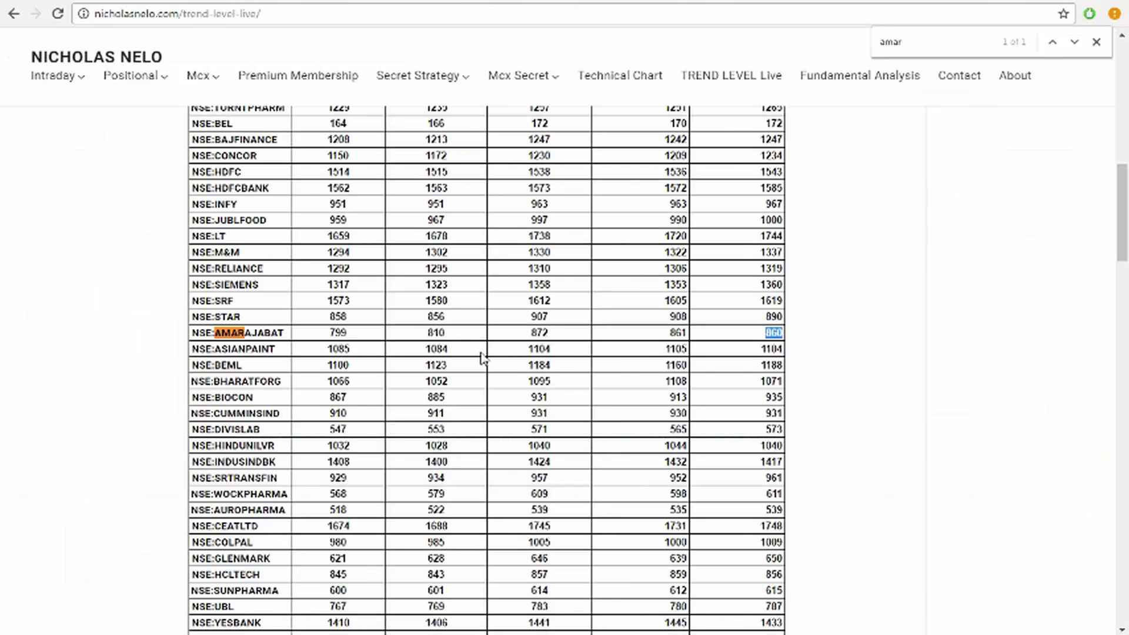
Highlight AMARAJABAT's 810 support value in the levels table.
left_click_drag(451, 336, 427, 336)
left_click(405, 2)
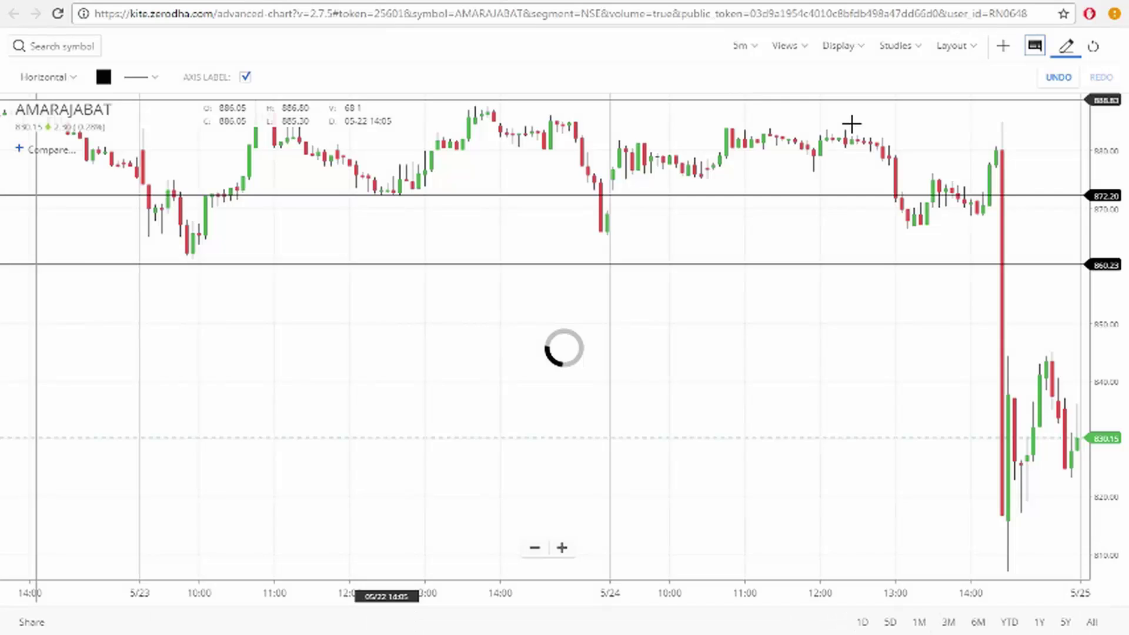
Add a third horizontal level line at 810.08 on the AMARAJABAT chart.
left_click(852, 54)
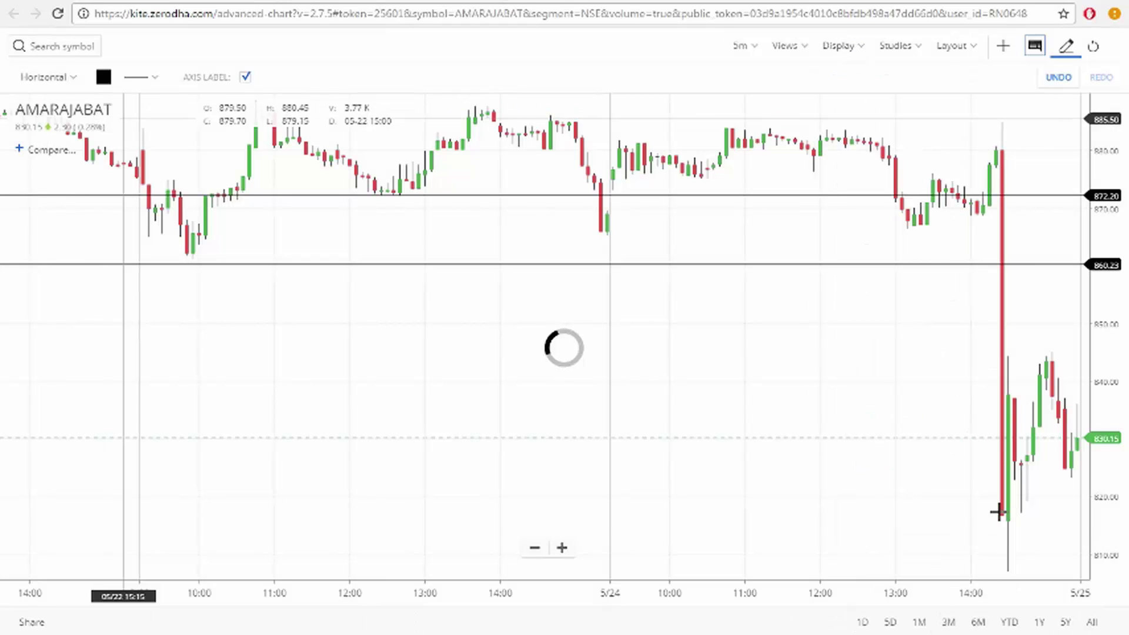
left_click(1022, 510)
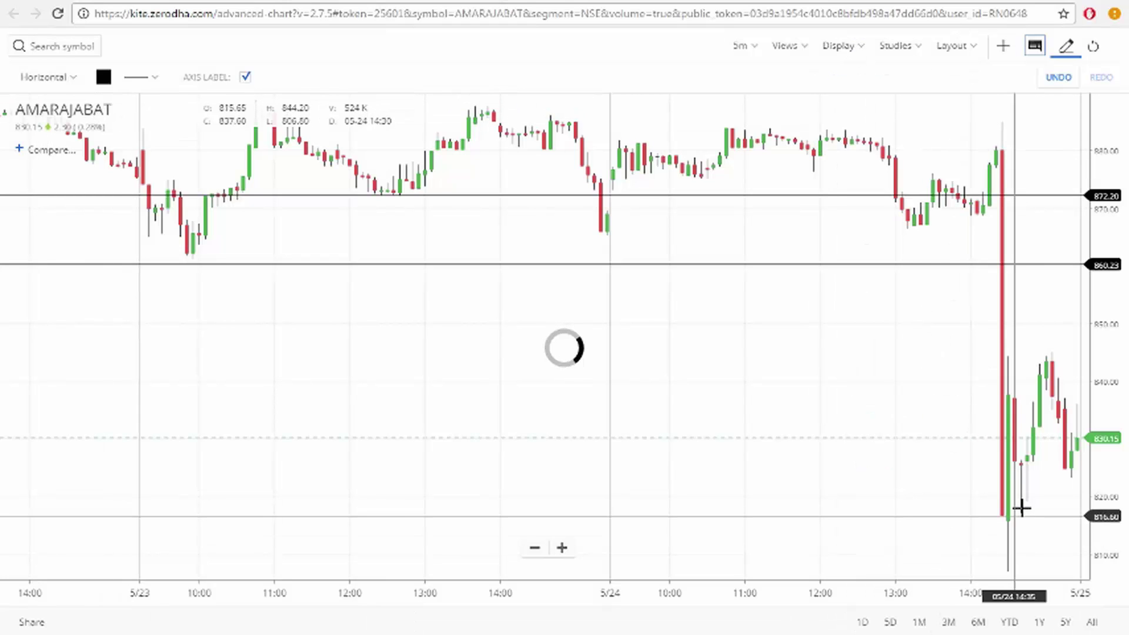
left_click(977, 553)
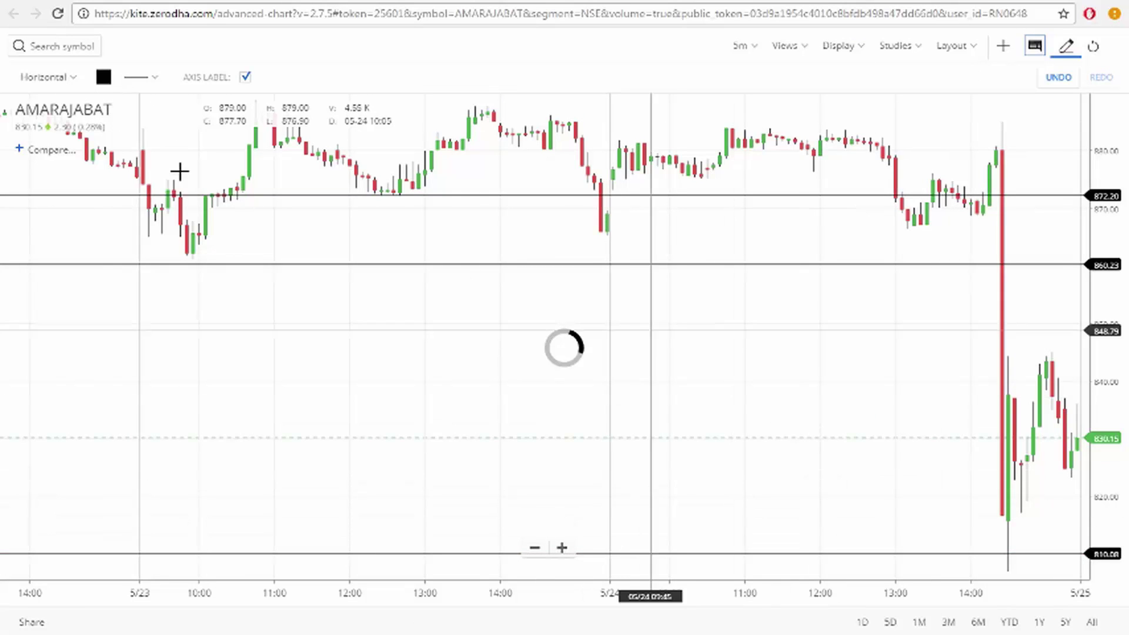
left_click(52, 83)
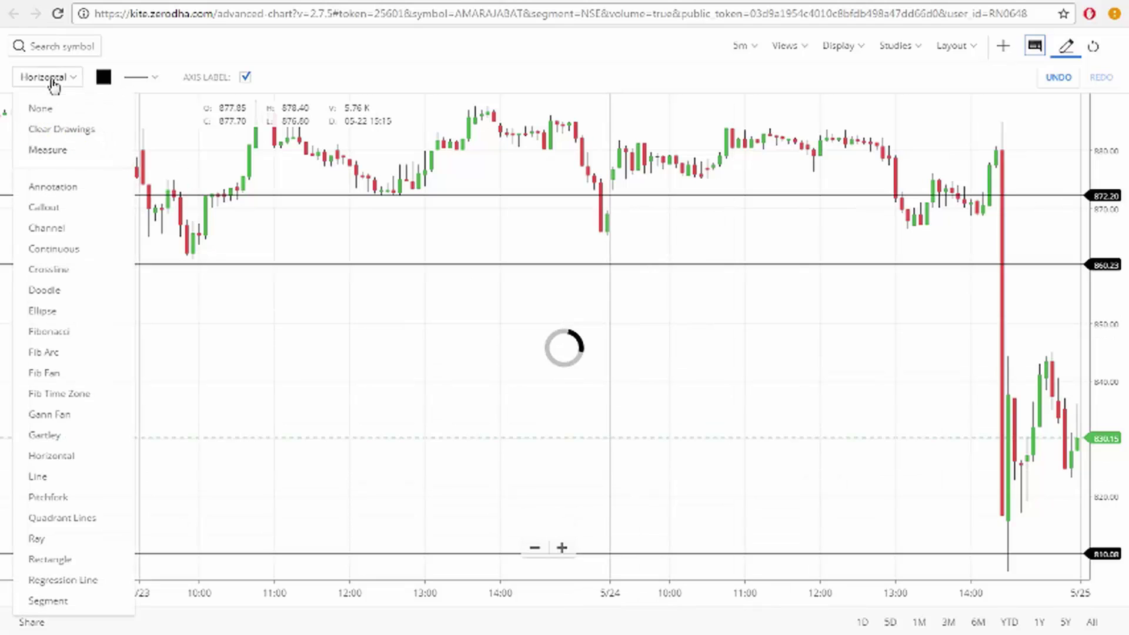
Add a 'target' callout on the 810.08 level line.
left_click(44, 207)
left_click(1002, 548)
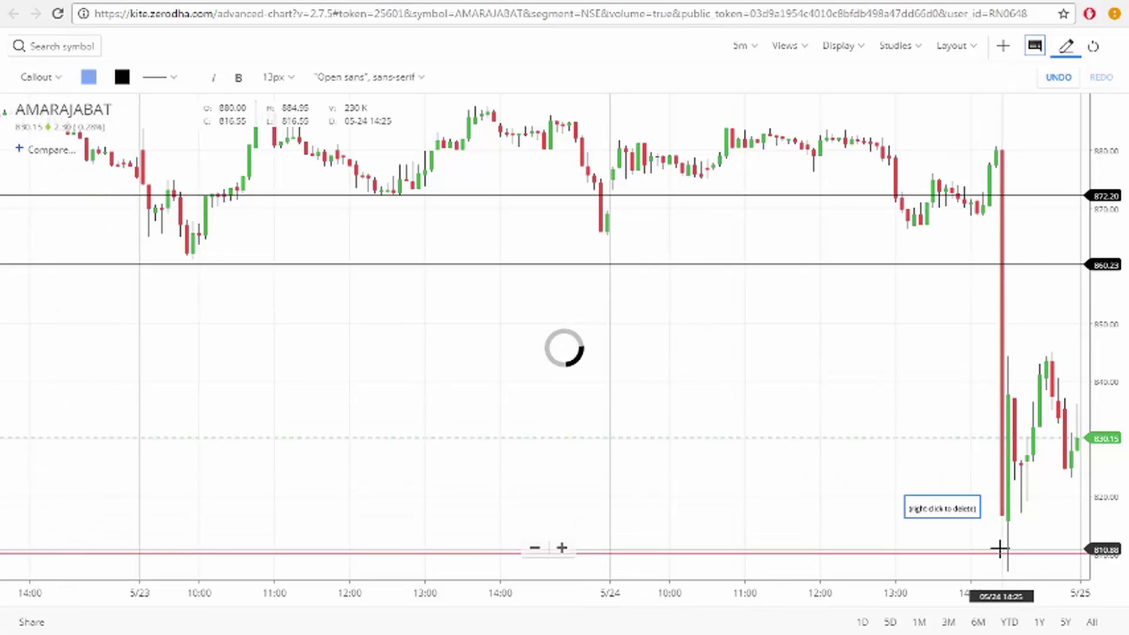
left_click(873, 494)
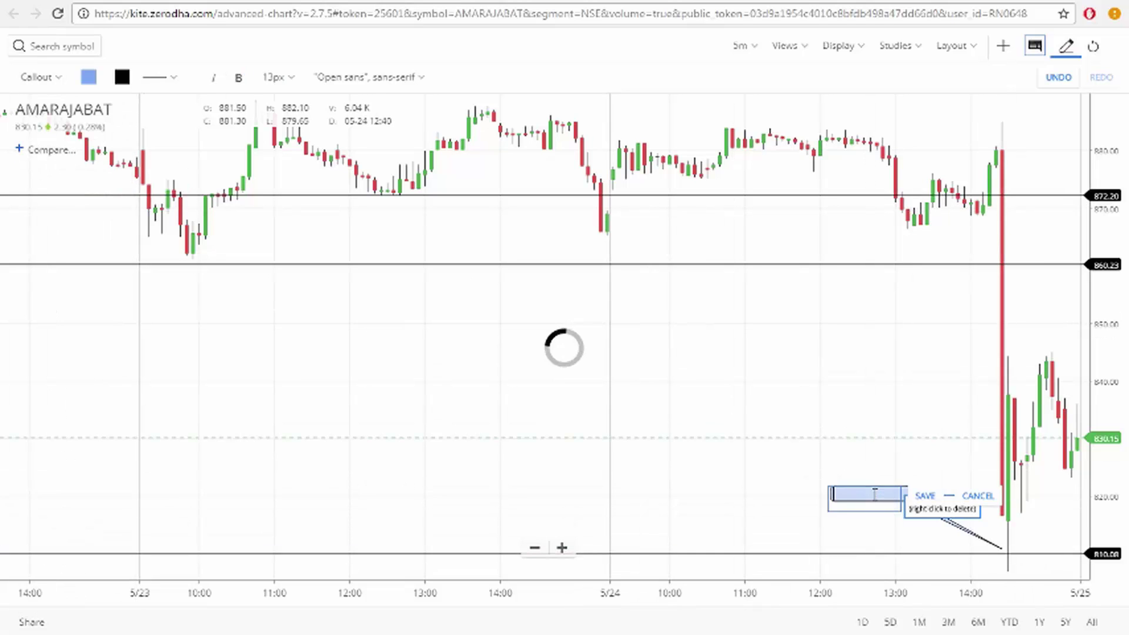
type("t")
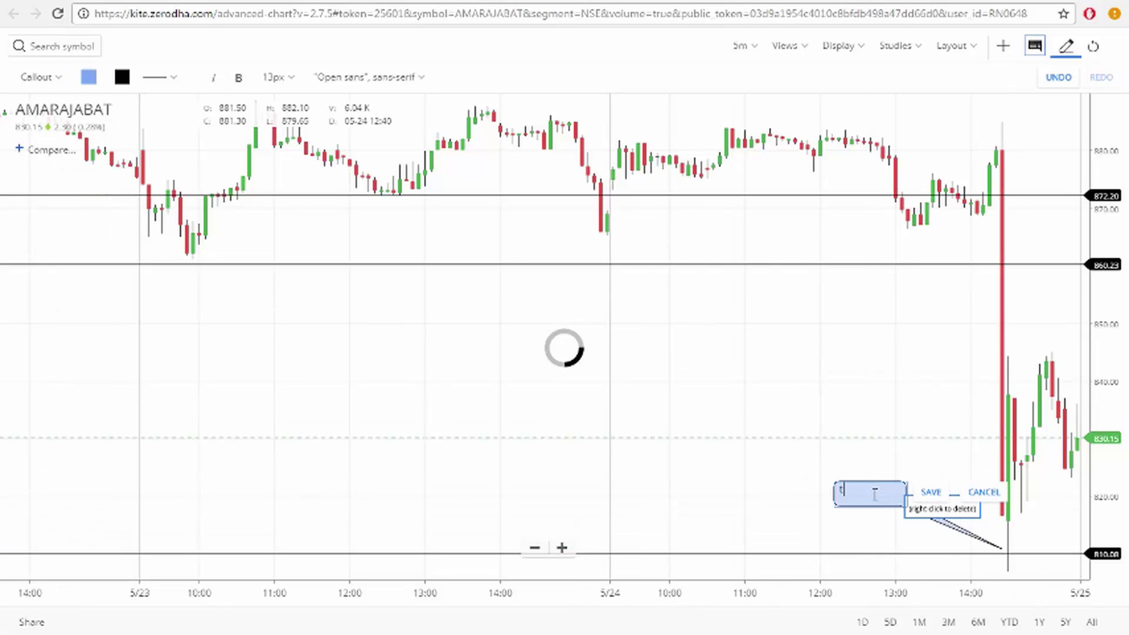
type("arget")
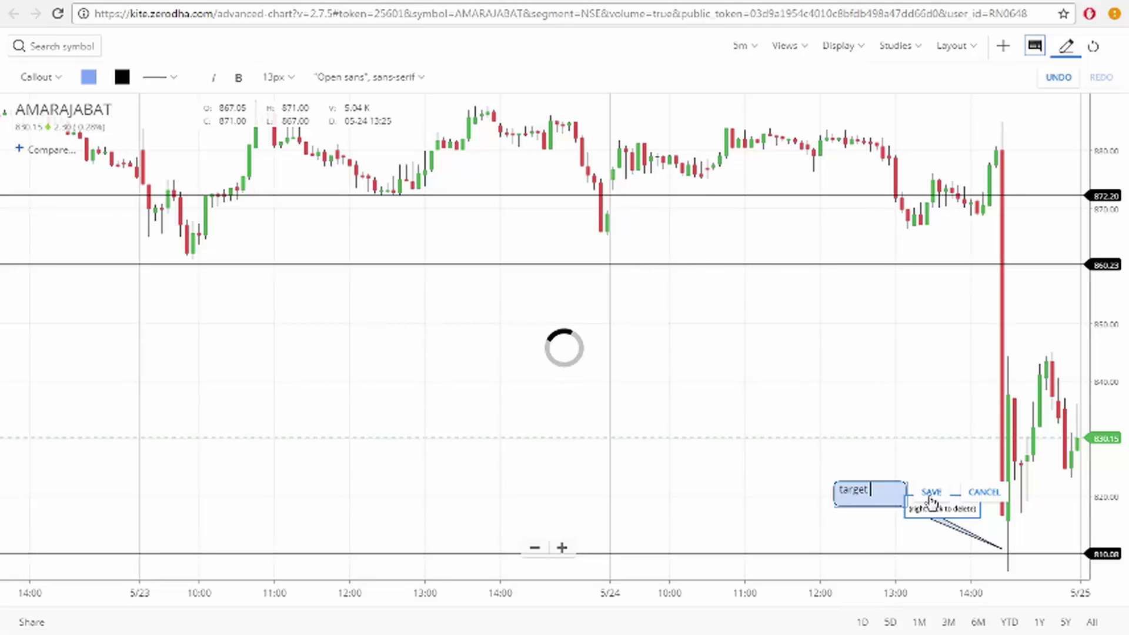
left_click(931, 492)
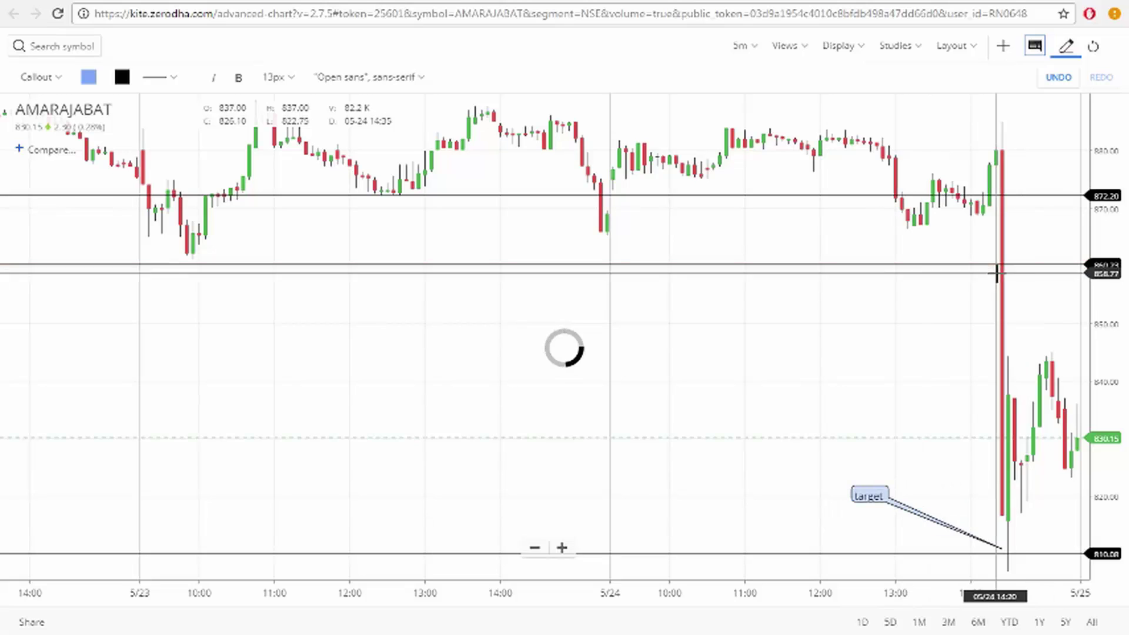
Add 'sell here' and 'sl here' callouts on the 860.23 and 872.20 lines.
left_click_drag(996, 273, 923, 316)
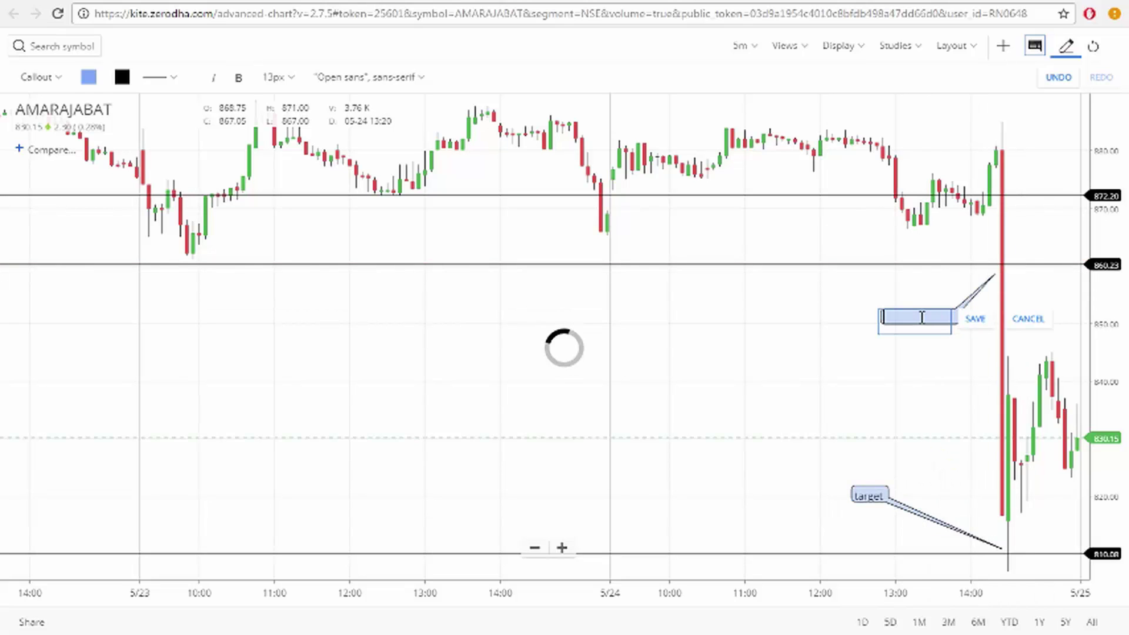
type("sell here")
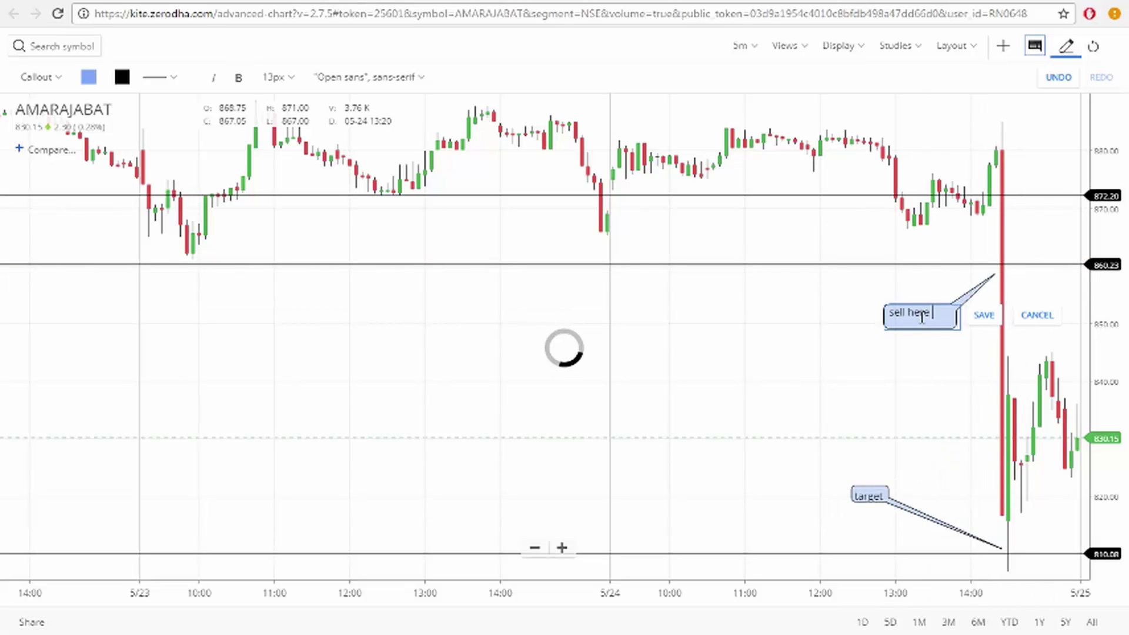
left_click(984, 317)
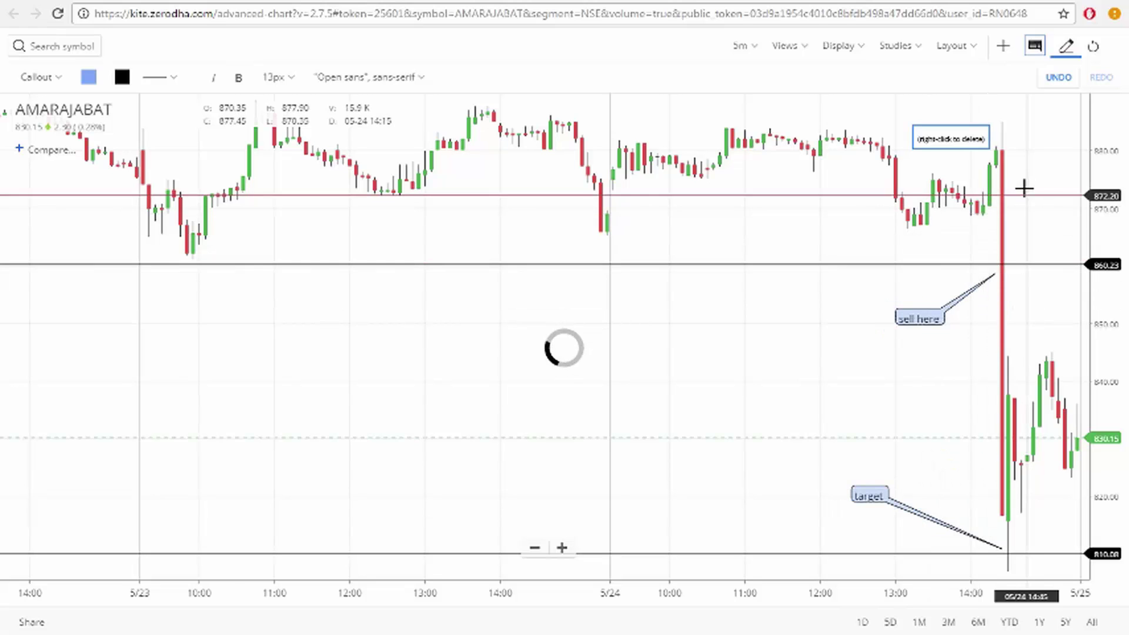
left_click(1026, 162)
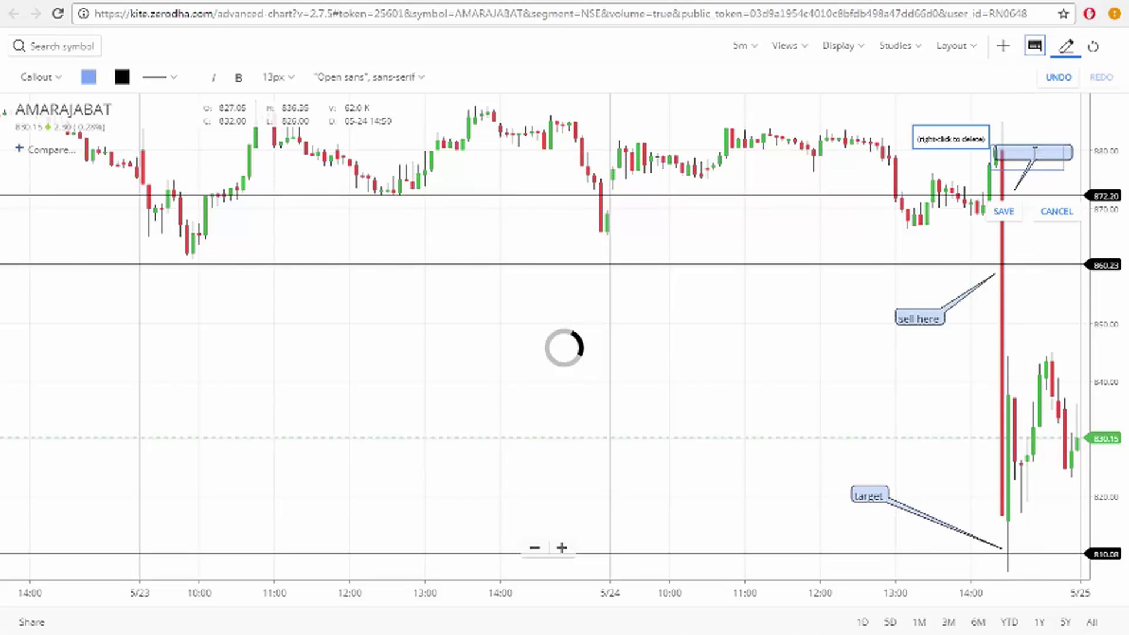
type("sl")
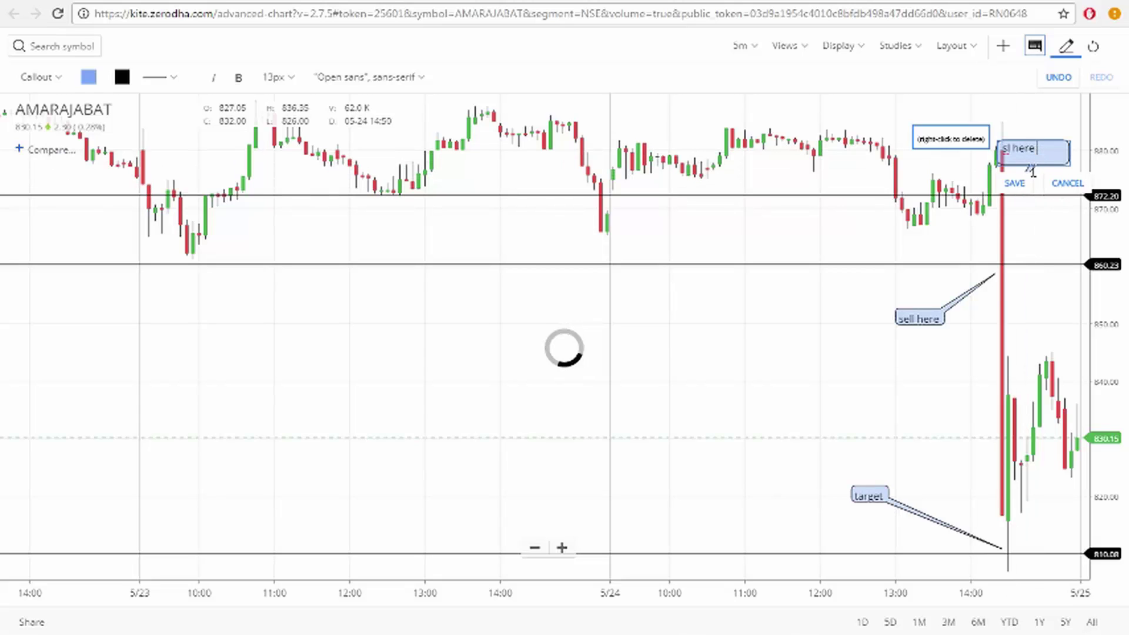
type(" here")
left_click(1017, 184)
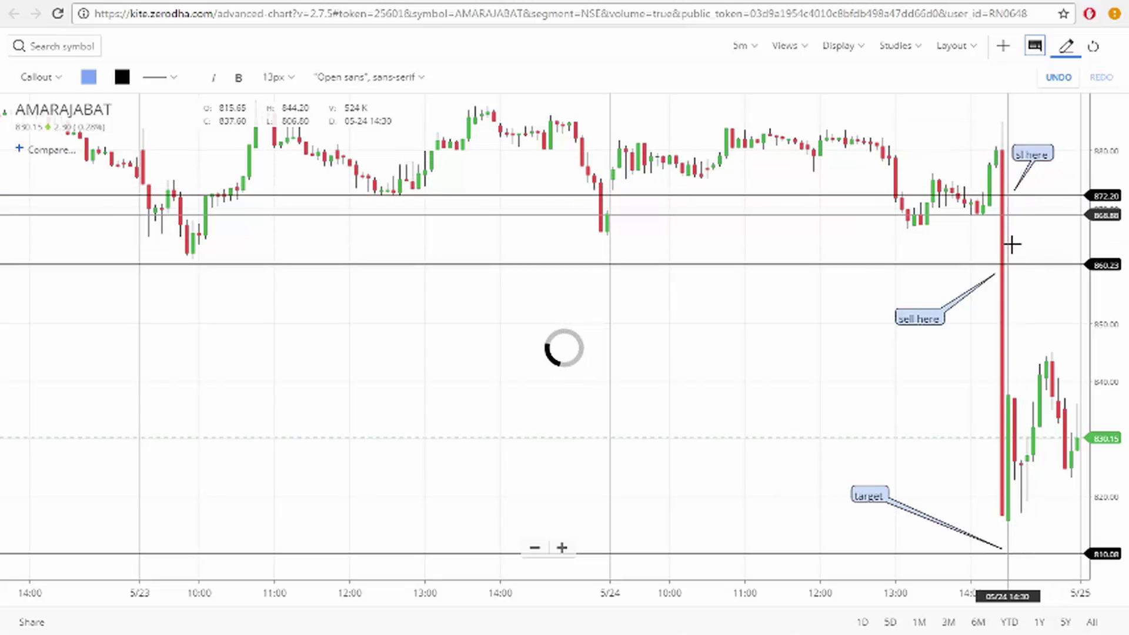
Reposition the 860 level line on the AMARAJABAT chart.
left_click_drag(1003, 264, 1020, 552)
left_click_drag(1003, 366, 882, 265)
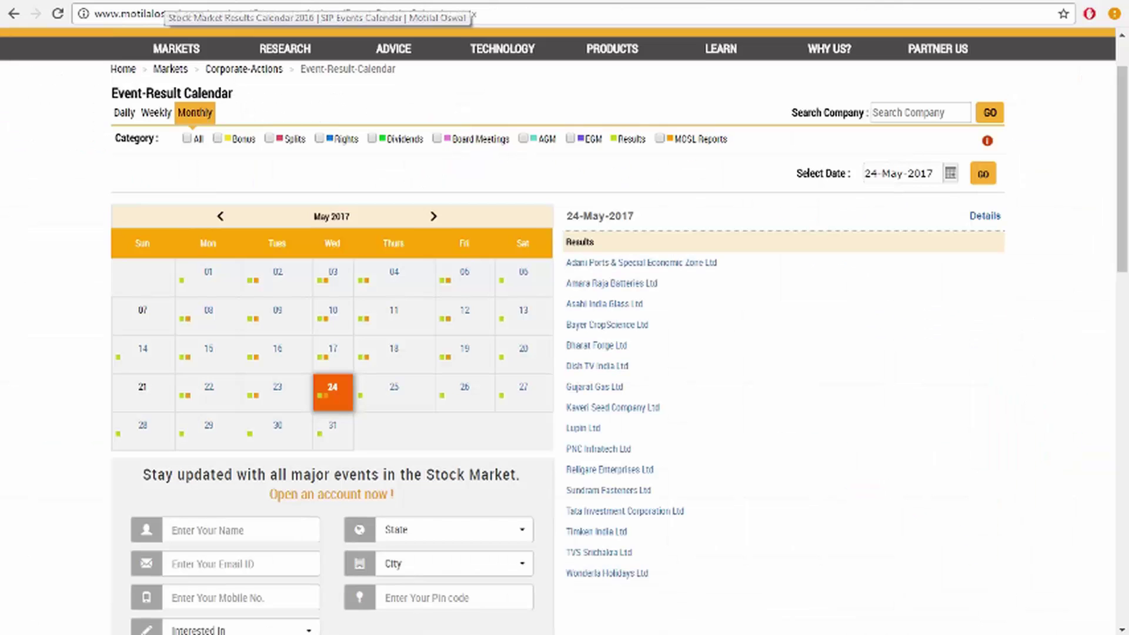
left_click(205, 1)
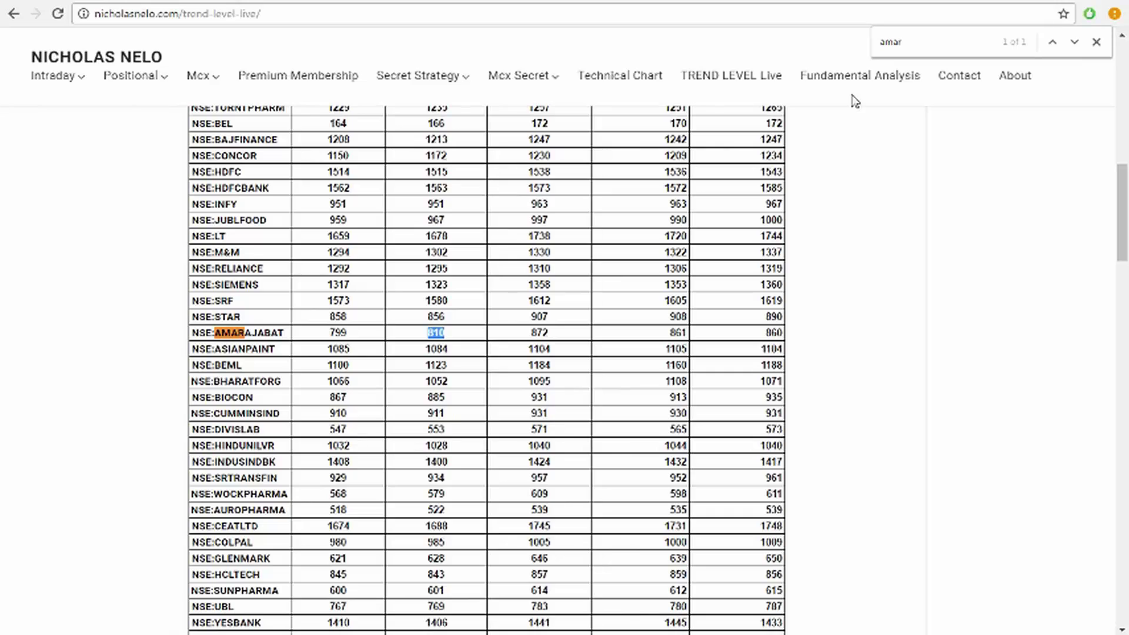
Search the results calendar page for 'asa' and then 'bay'.
key("ctrl+f")
type("asa")
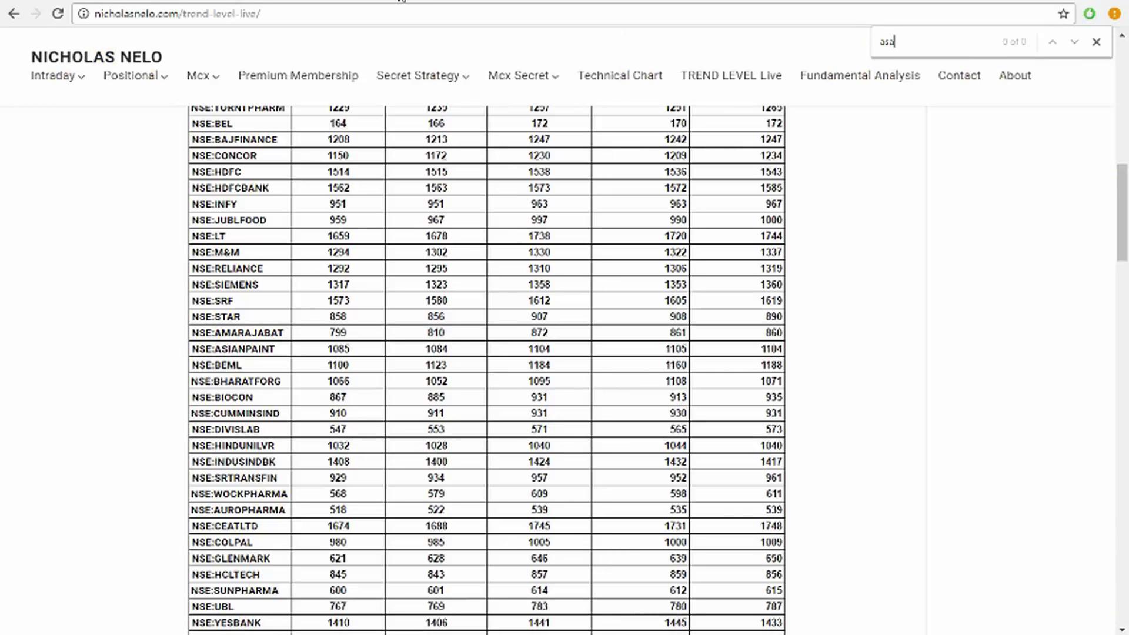
key("ctrl+Tab")
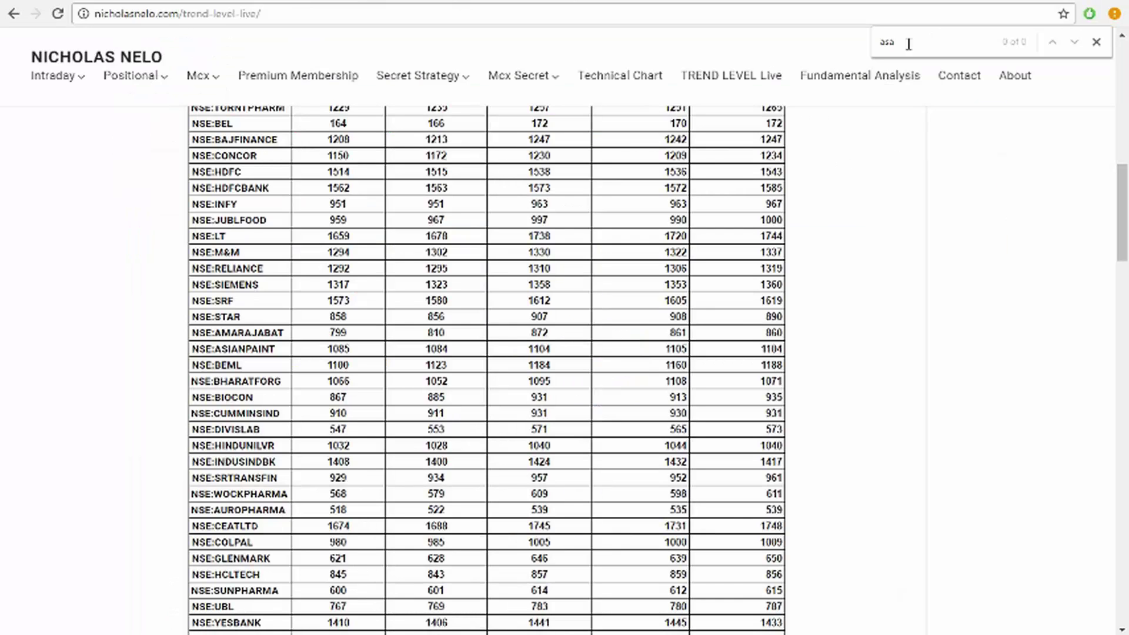
double_click(909, 44)
type("bay")
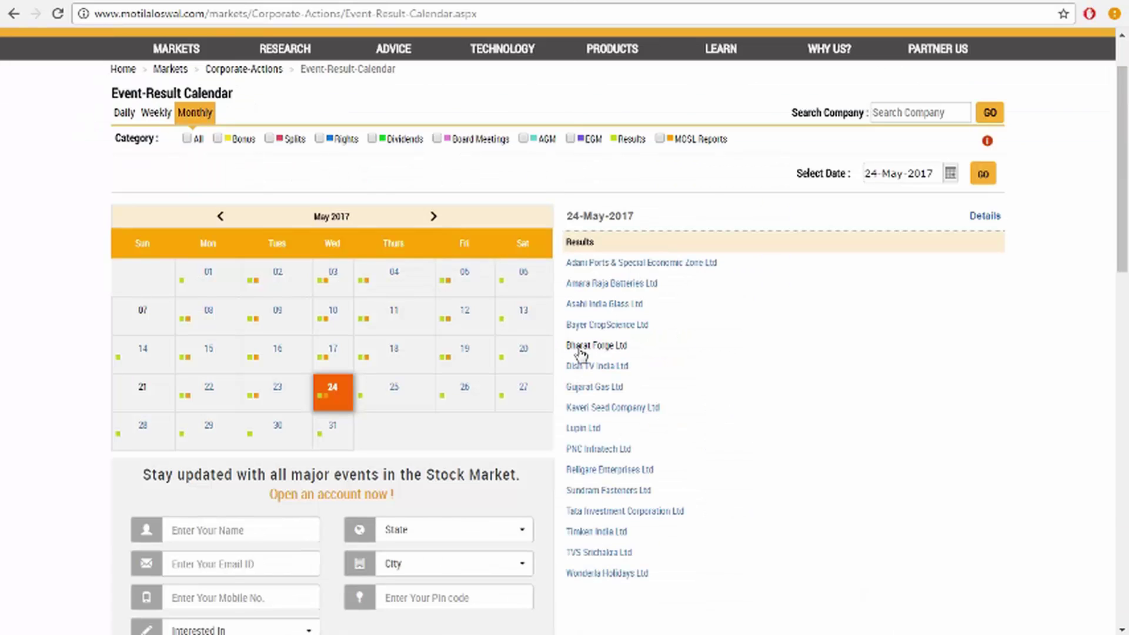
Search the levels table for 'bhar' and highlight BHARATFORG's 1071 trend level.
left_click(263, 1)
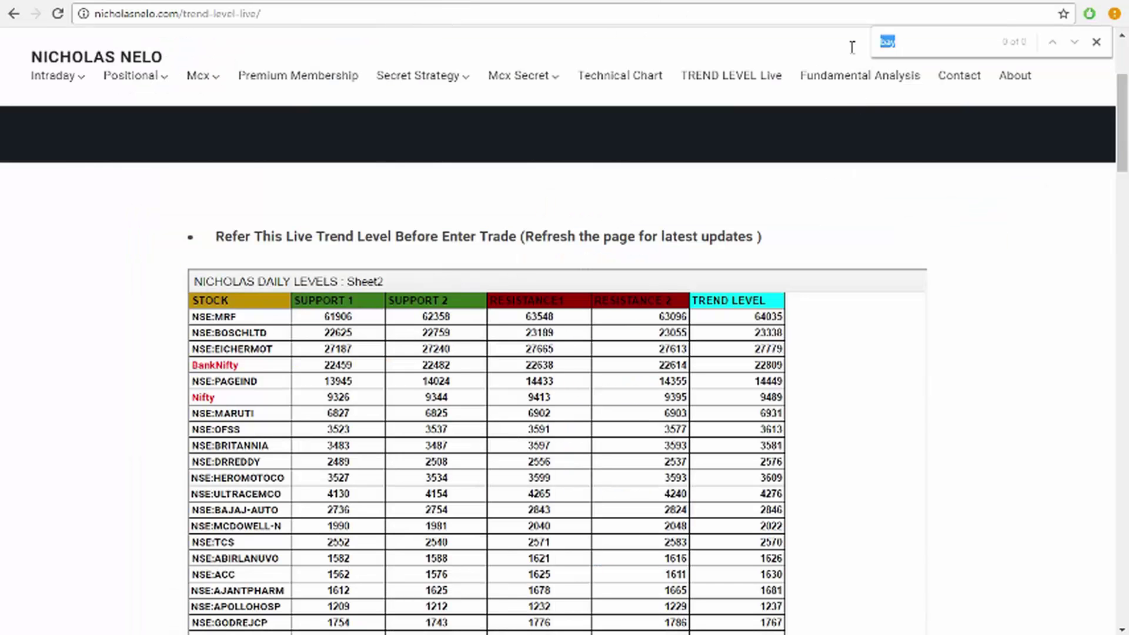
type("bha")
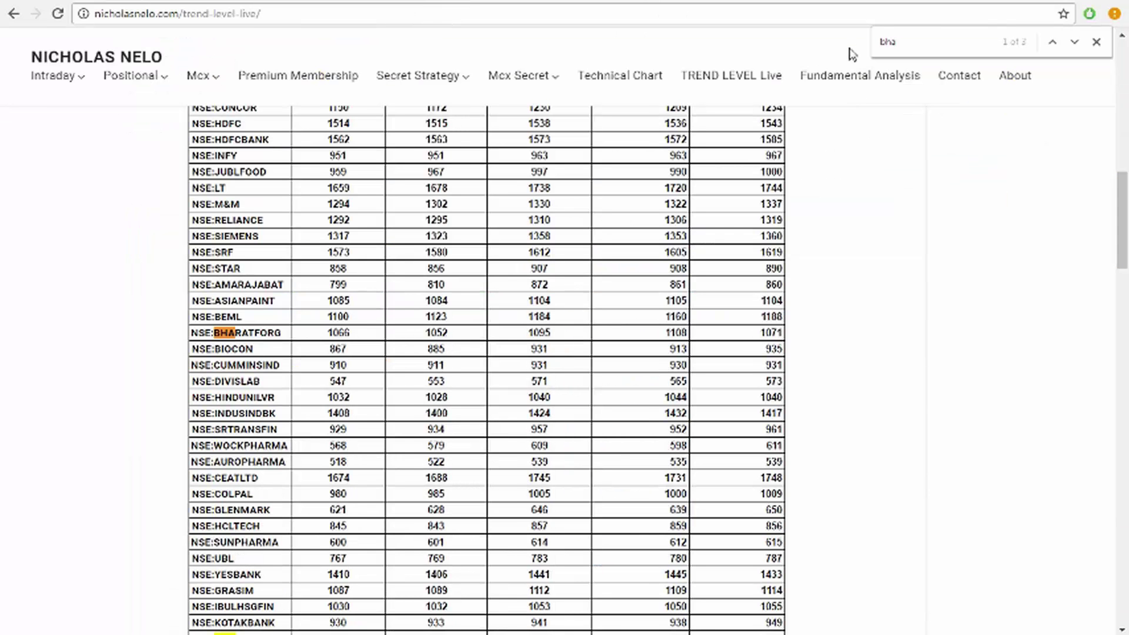
type("r")
left_click_drag(762, 336, 782, 340)
key("ctrl+Tab")
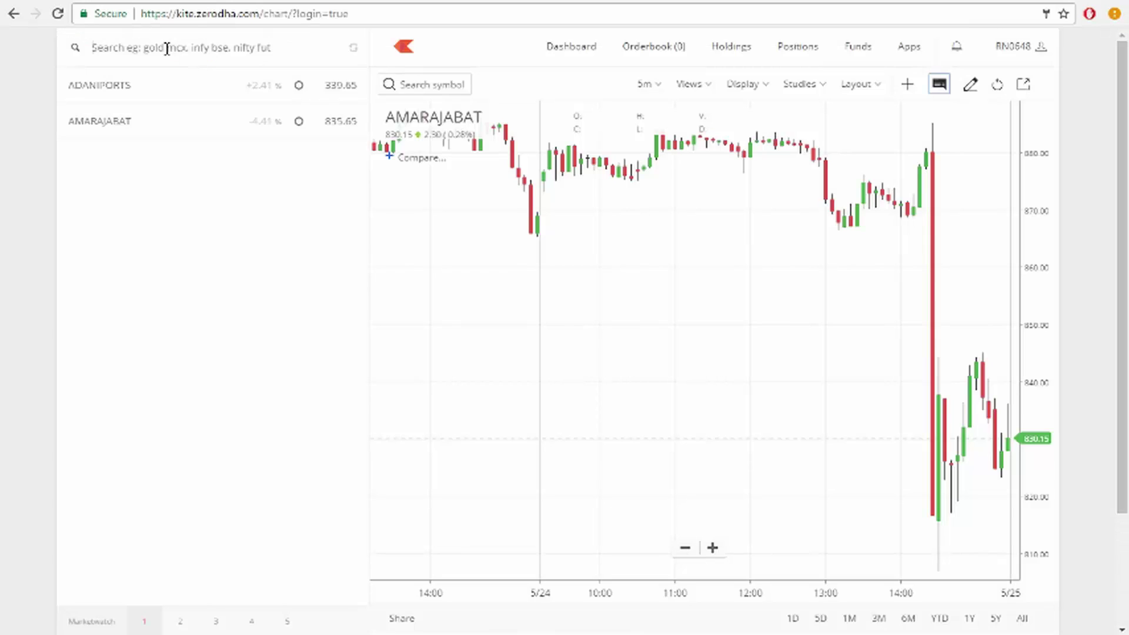
Add BHARATFORG to the watchlist and open its chart as a full-page advanced chart.
left_click(167, 48)
type("bhart")
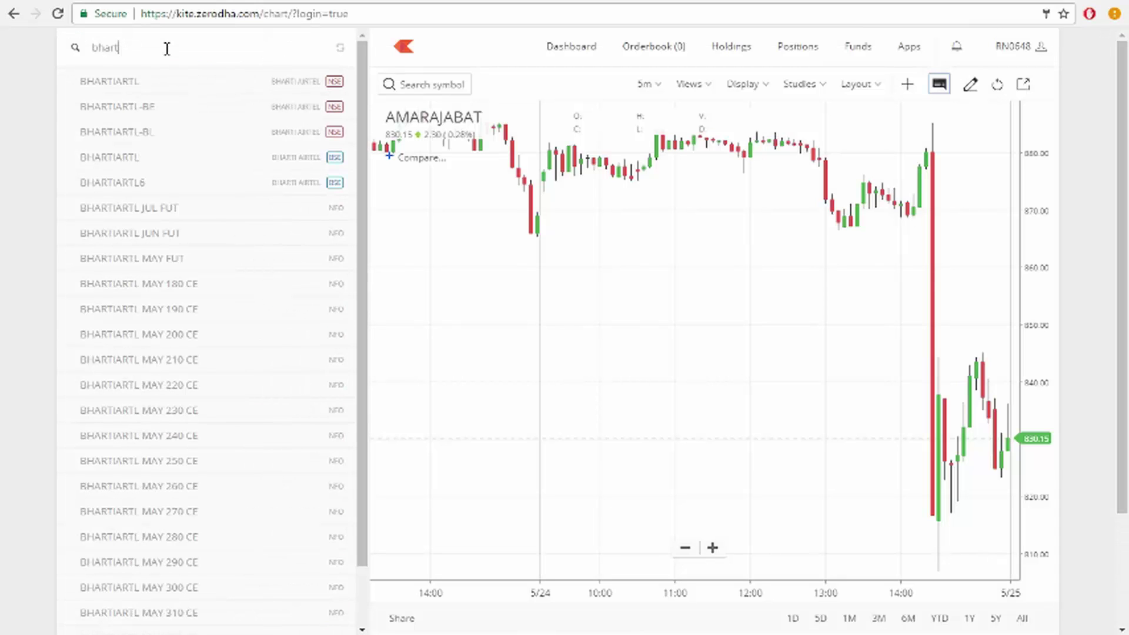
key("BackSpace")
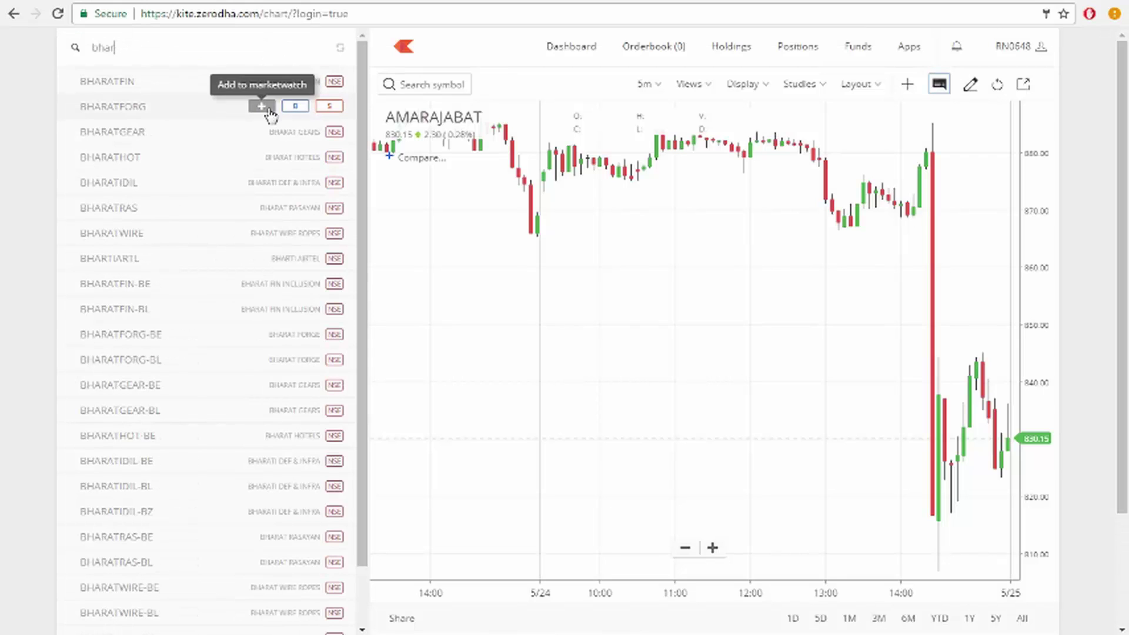
left_click(264, 106)
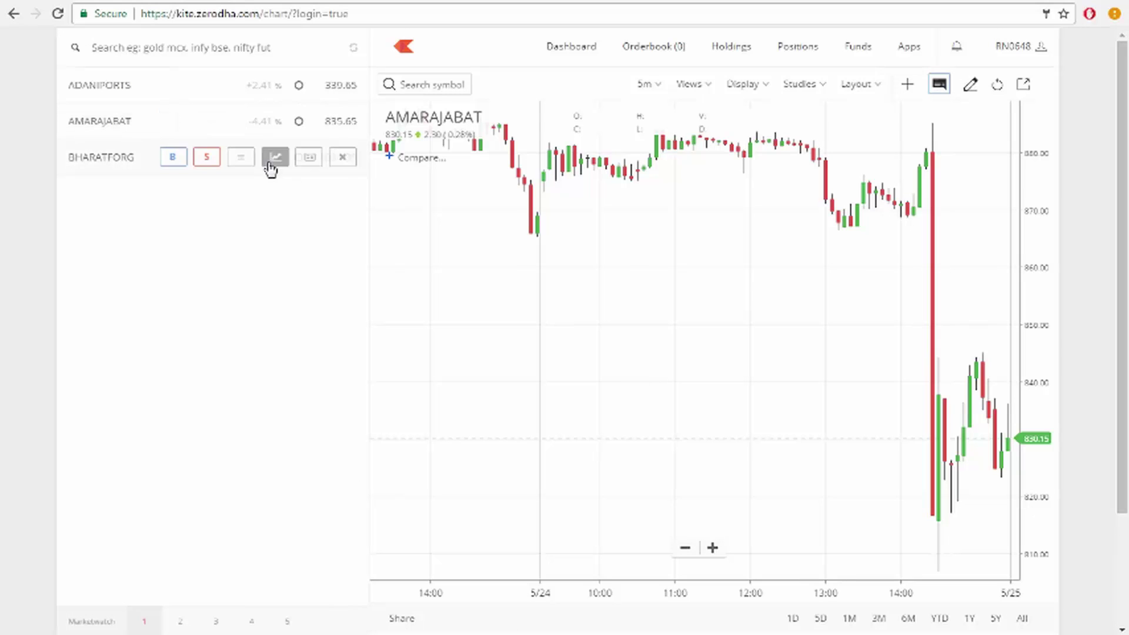
left_click(274, 159)
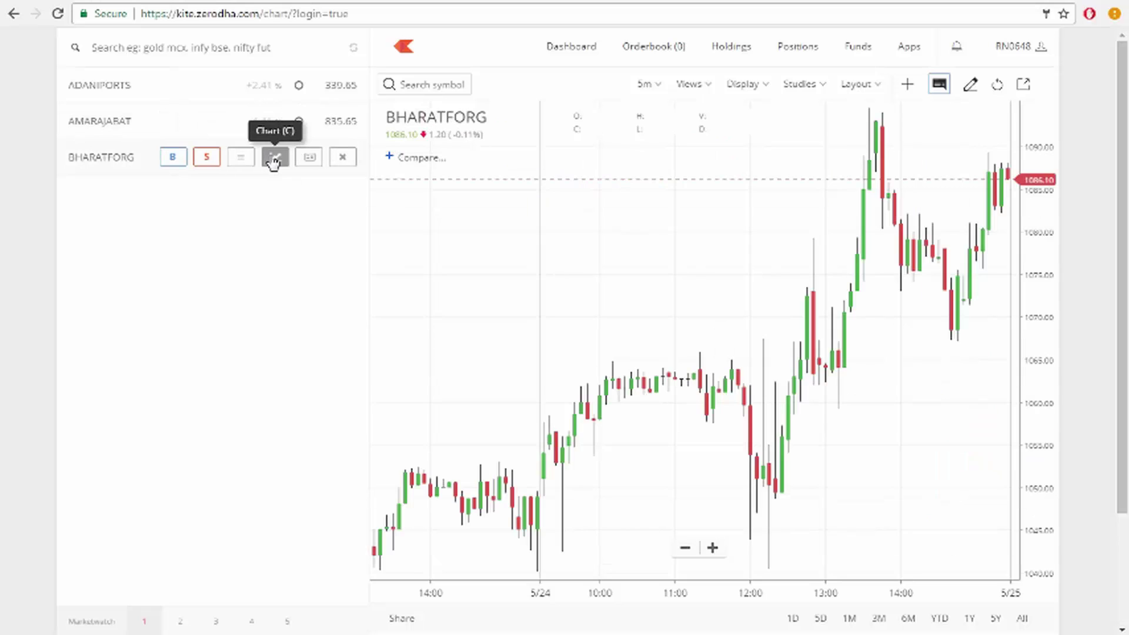
left_click(1024, 84)
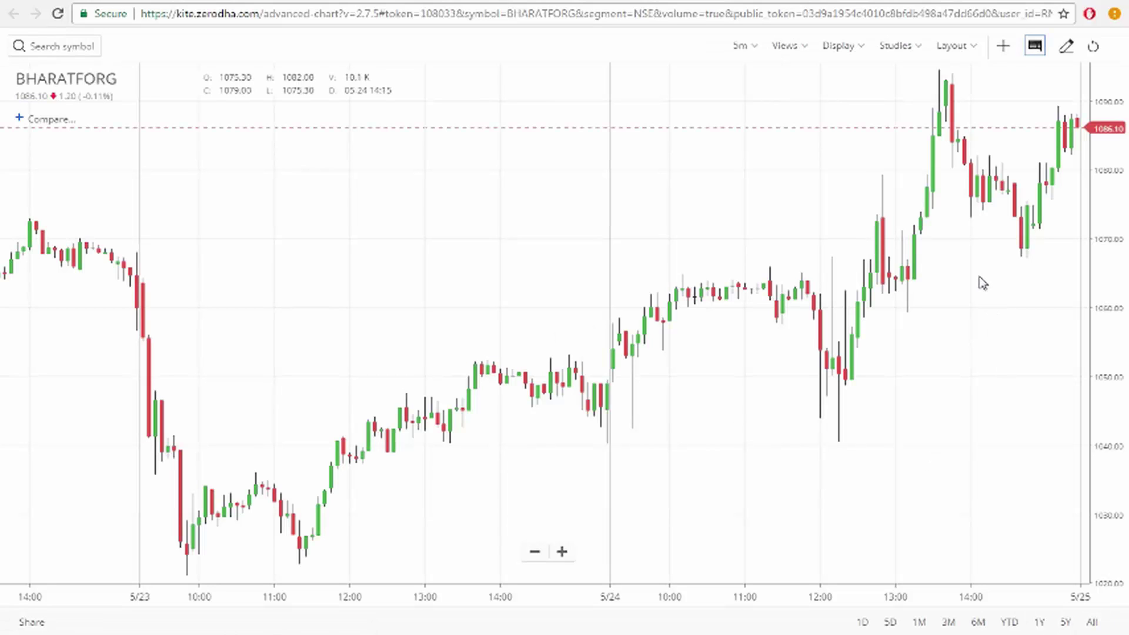
left_click(222, 5)
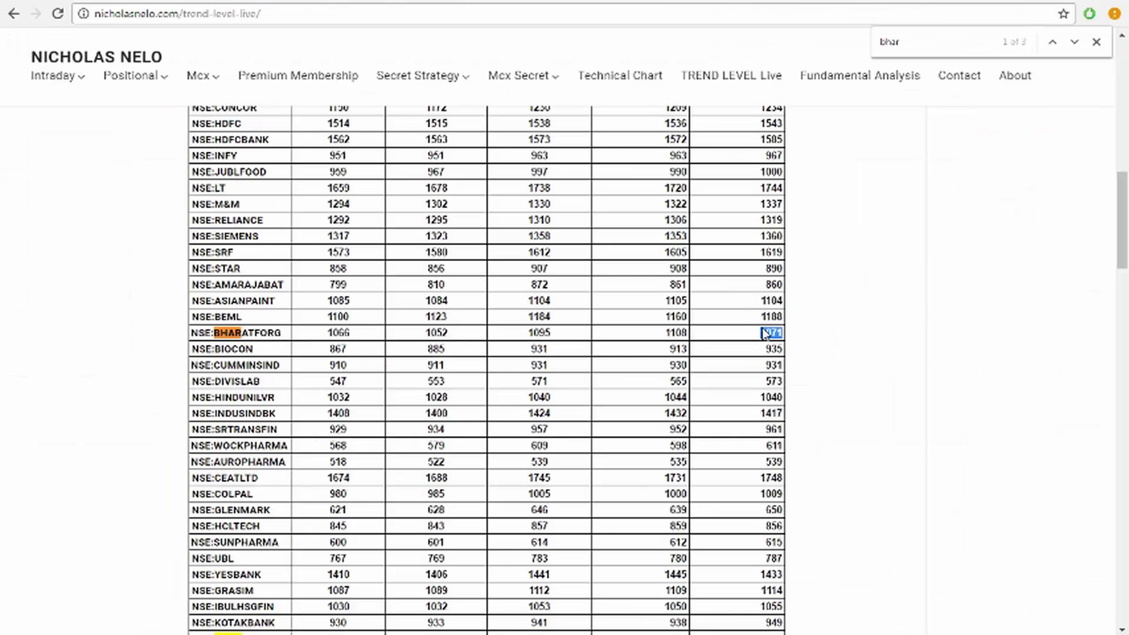
left_click(198, 3)
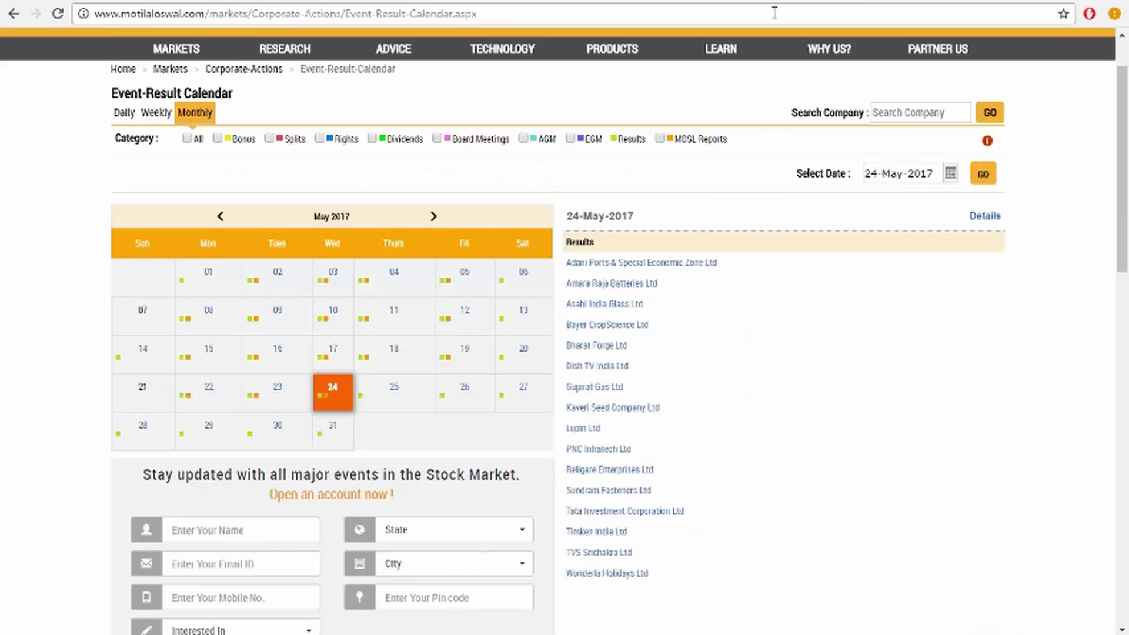
left_click(518, 5)
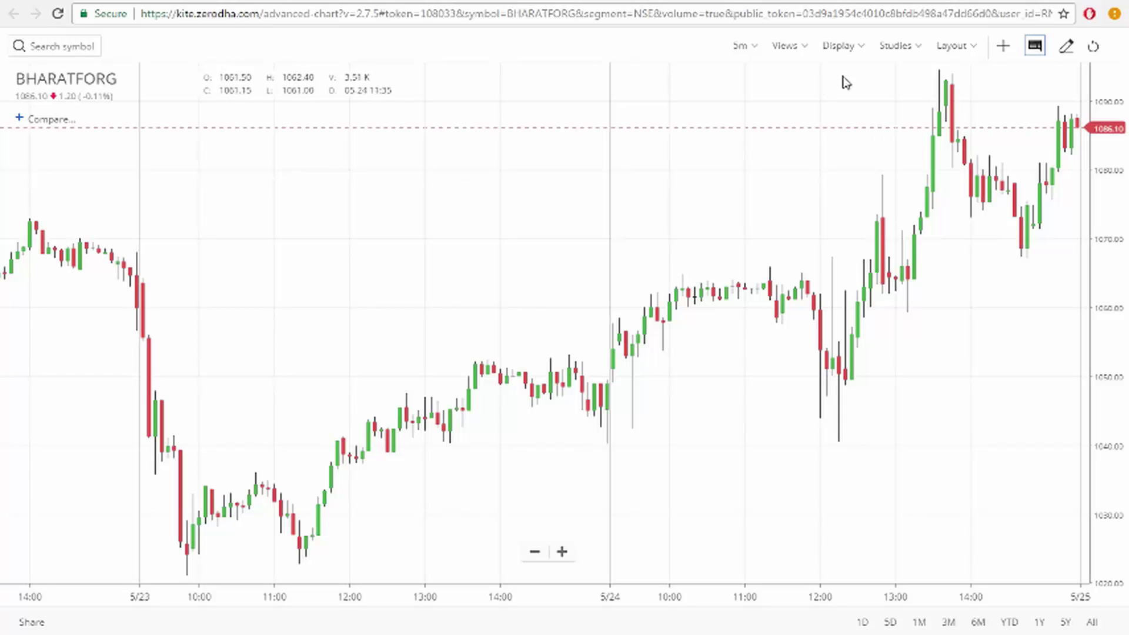
Place horizontal level lines at 1070.95 and 1095.04 on the BHARATFORG chart.
left_click(1067, 48)
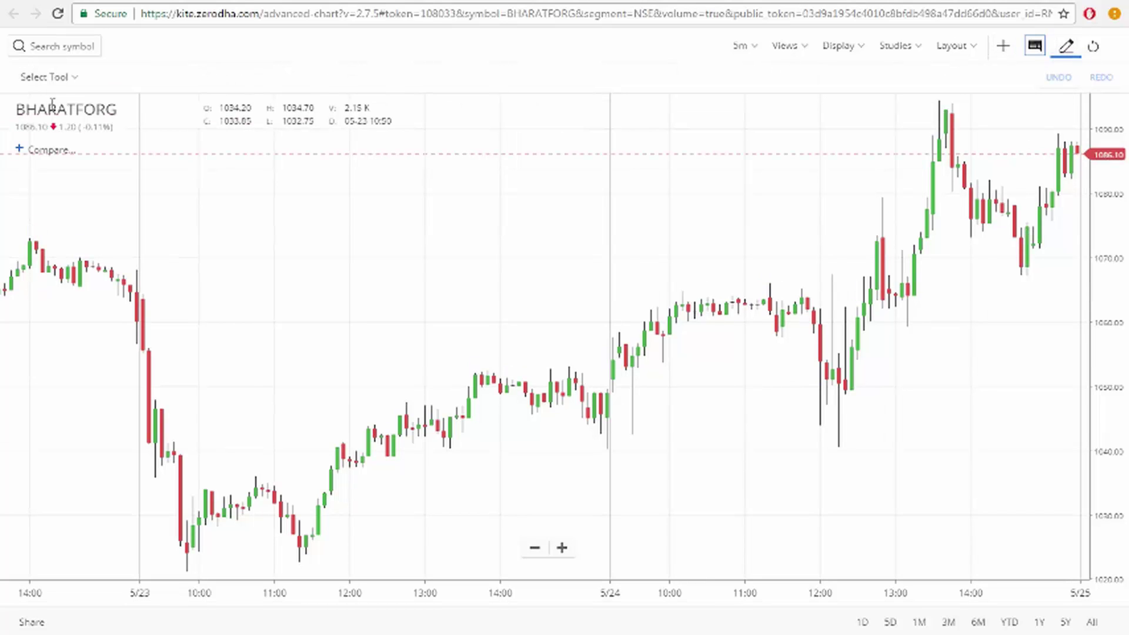
left_click(59, 75)
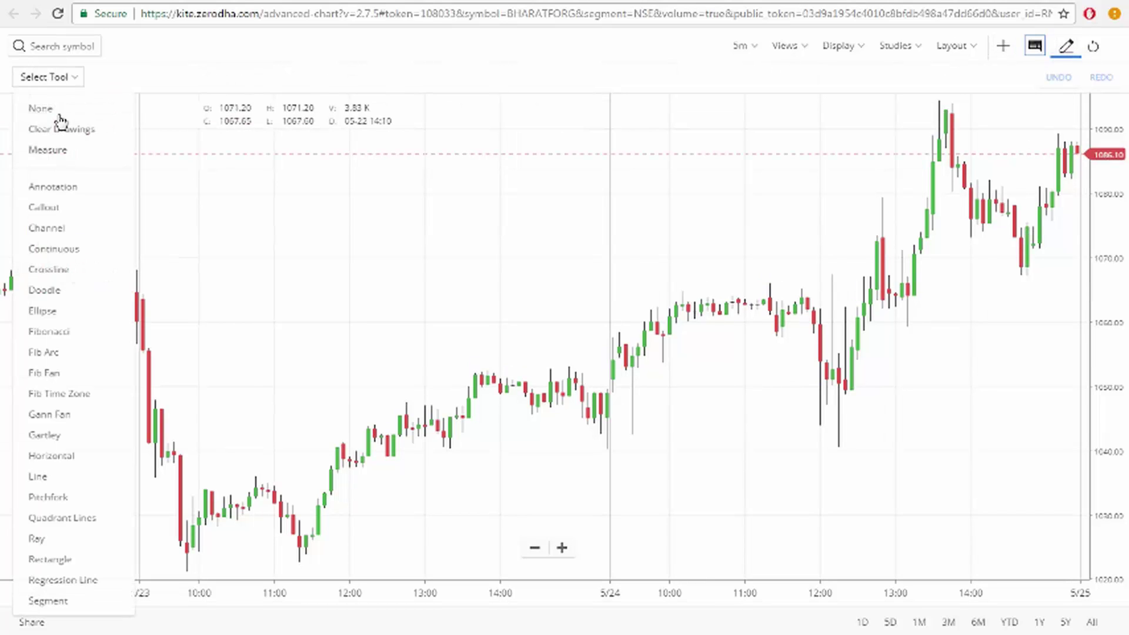
left_click(61, 456)
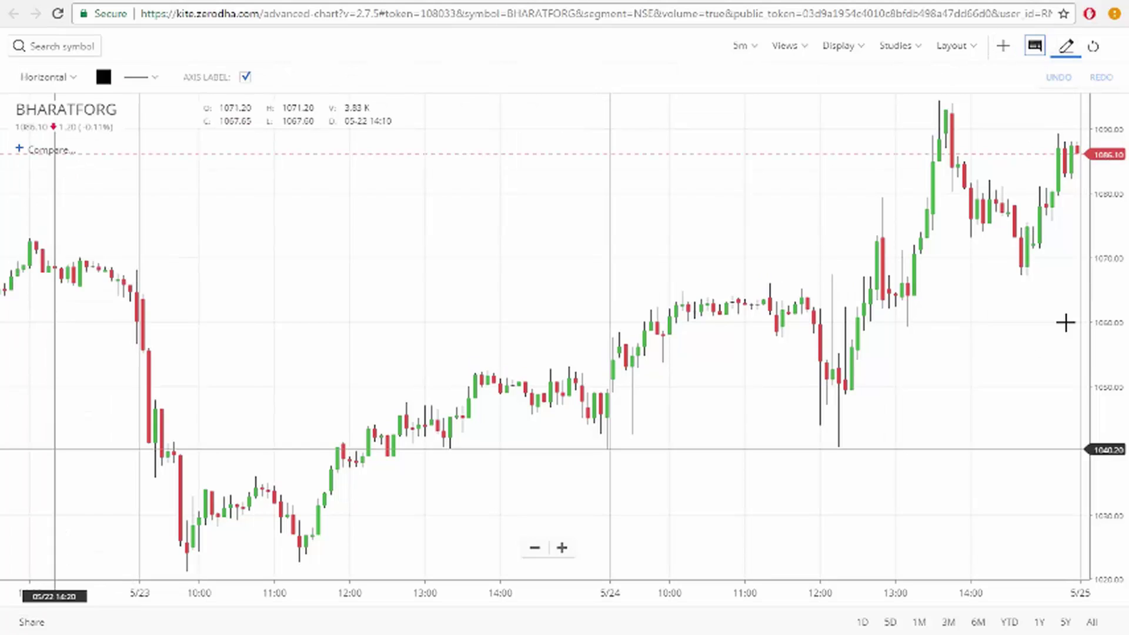
left_click(1040, 252)
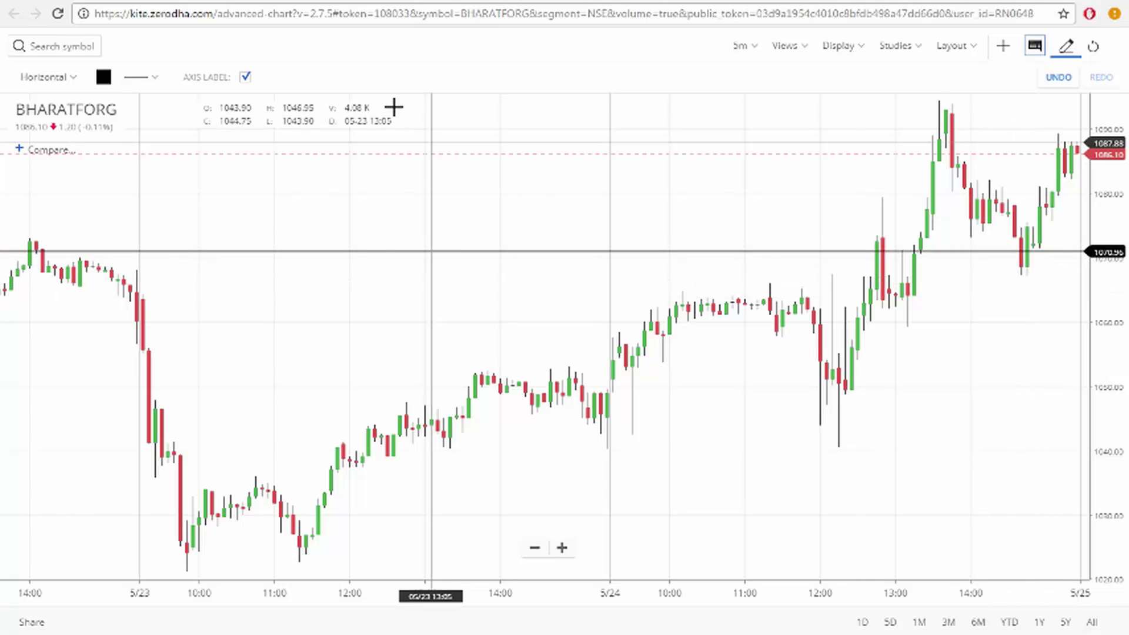
key("alt+Tab")
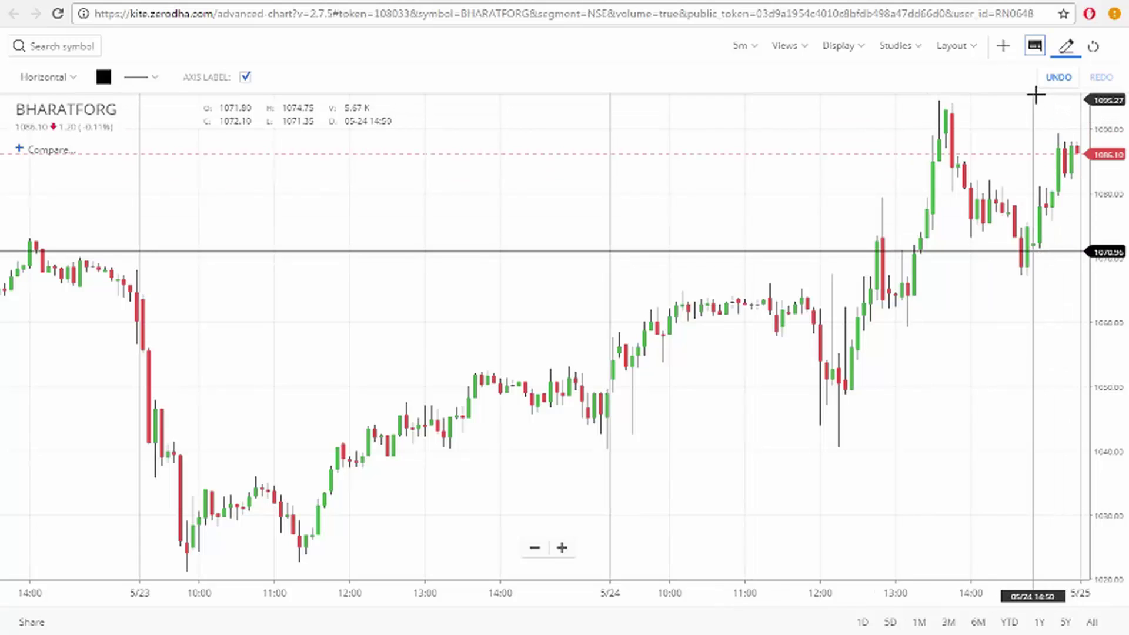
left_click(1038, 94)
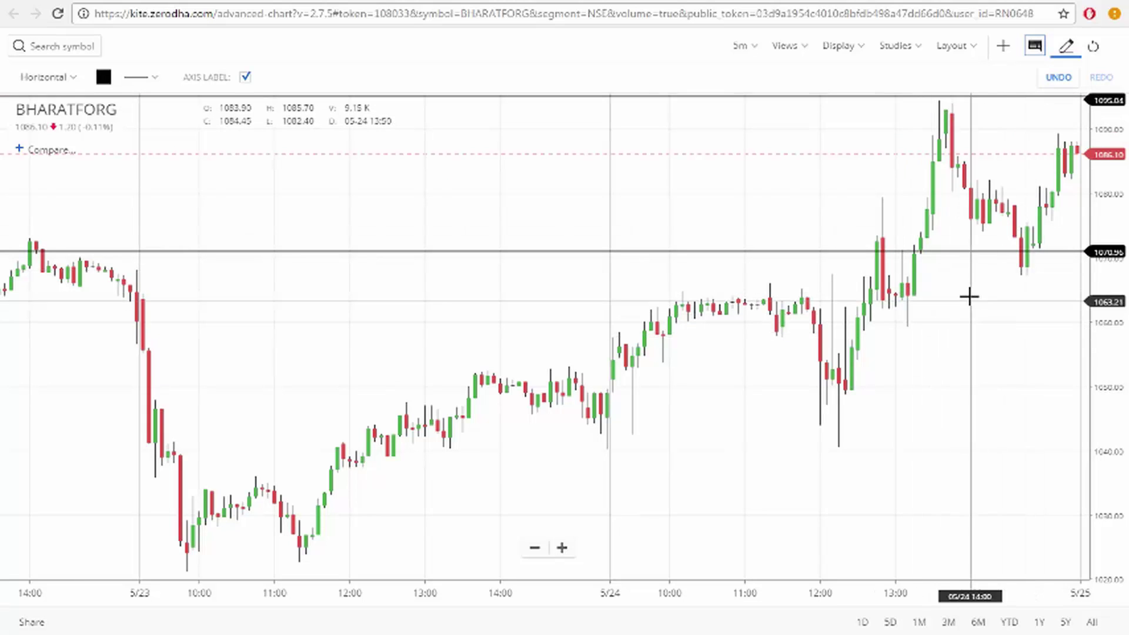
left_click(65, 89)
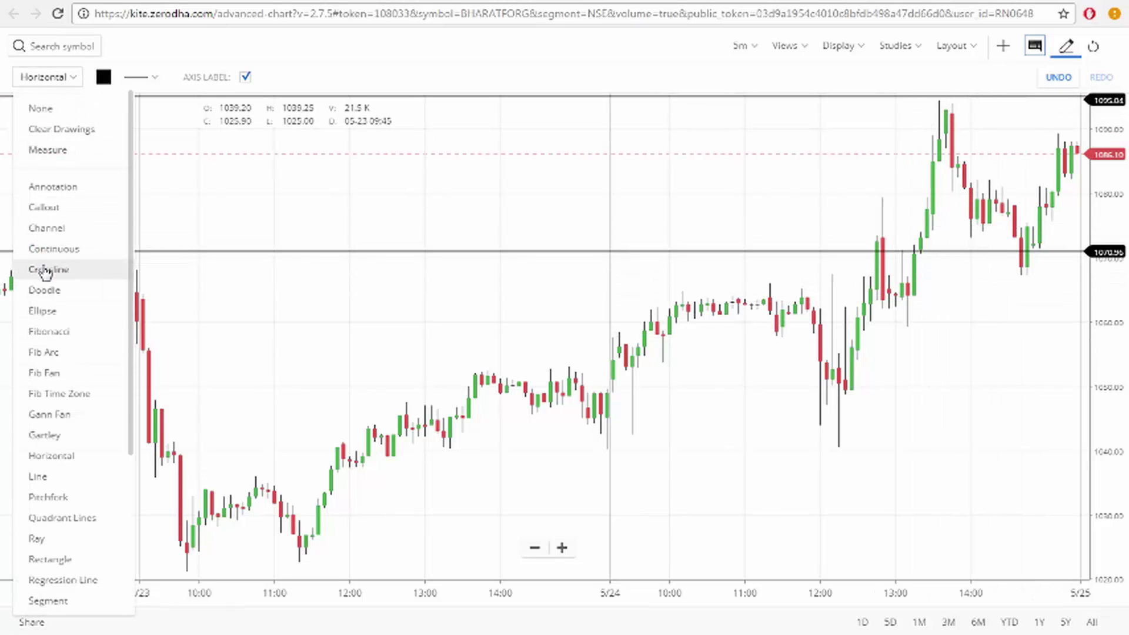
Add a 'sell here' callout pointing at the BHARATFORG dip candle.
left_click(45, 207)
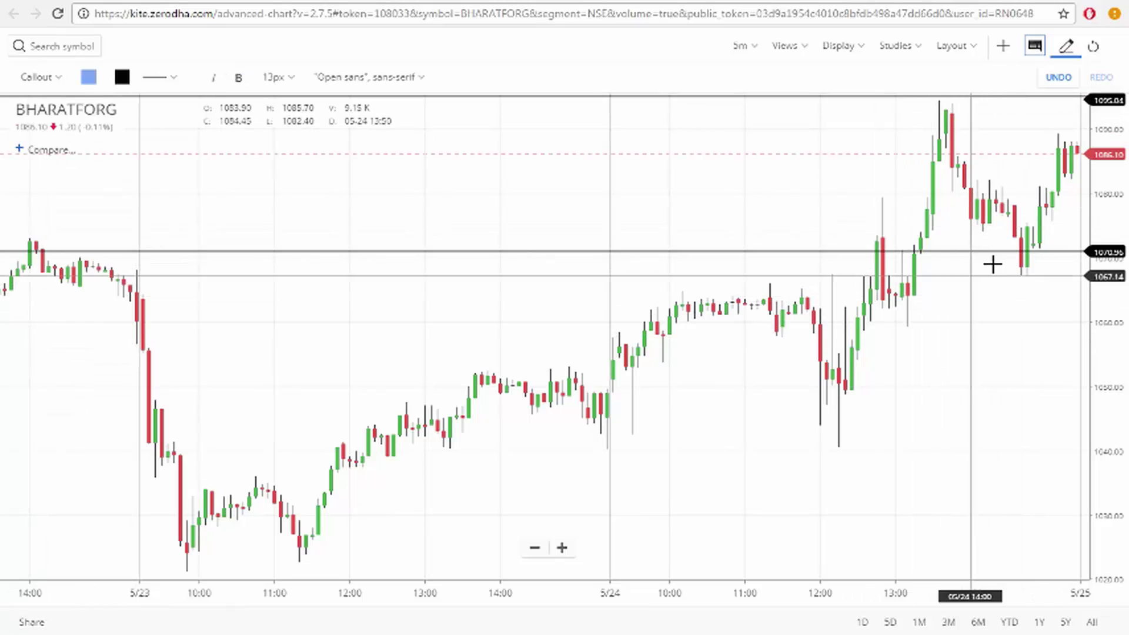
left_click_drag(1015, 266, 1003, 312)
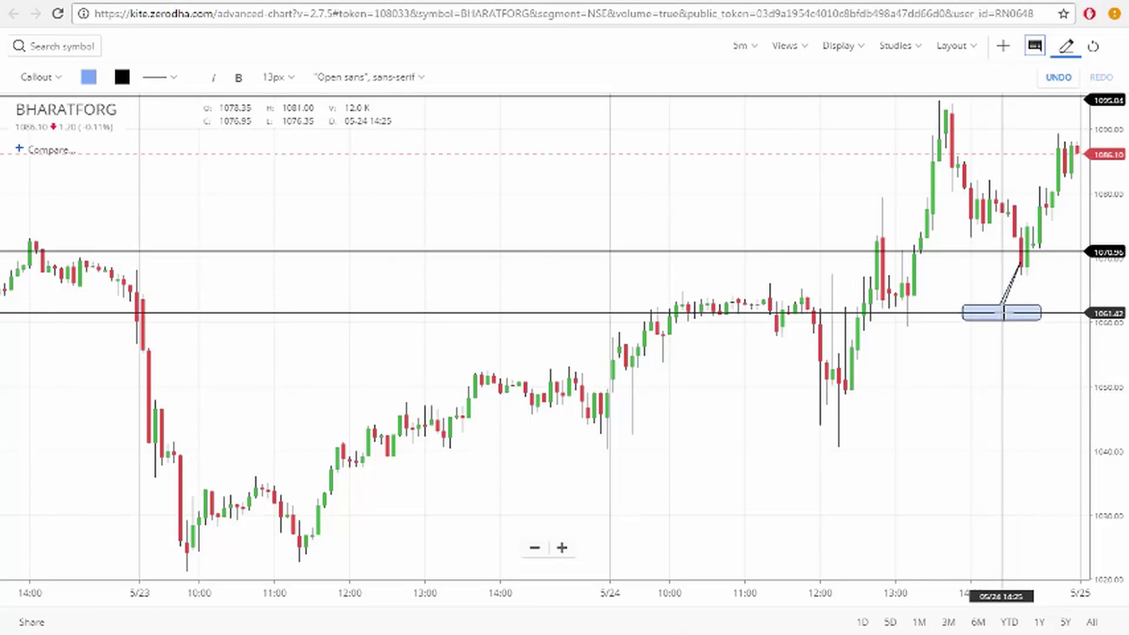
left_click(1005, 312)
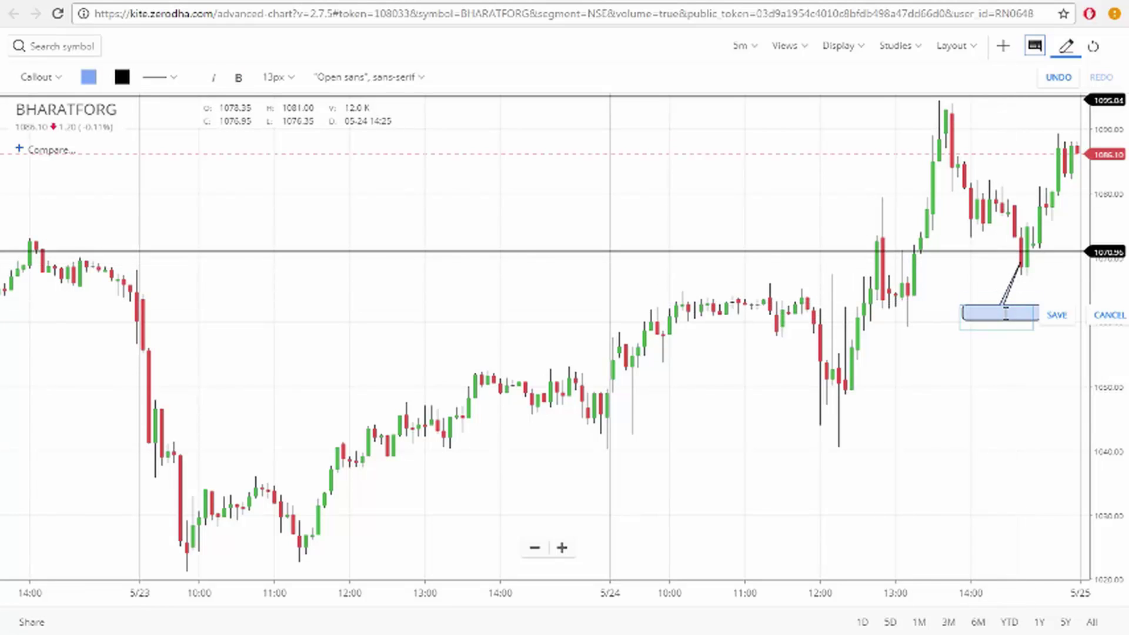
type("Se")
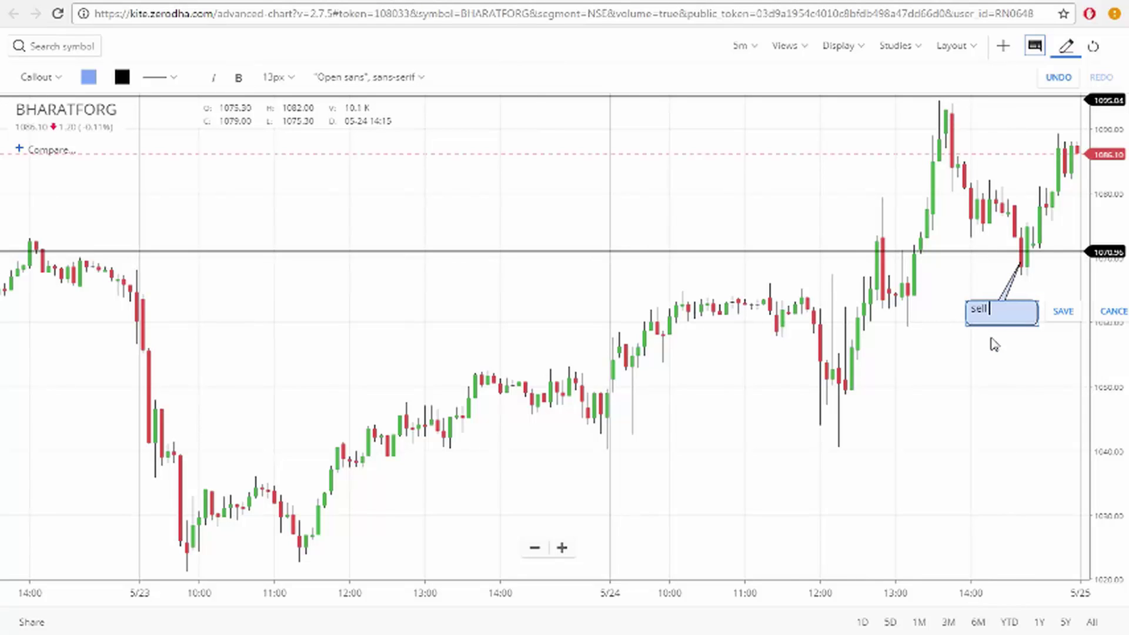
type("here")
left_click(1063, 311)
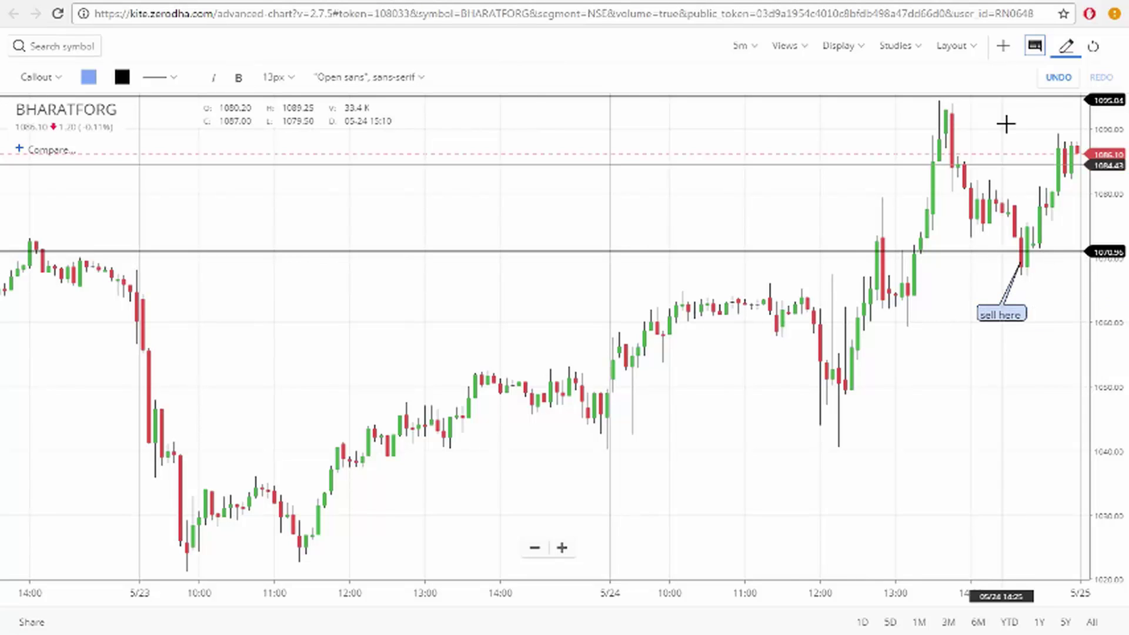
Add an 'sl here' callout at the peak and 'exit here' at the latest candle.
left_click(1013, 100)
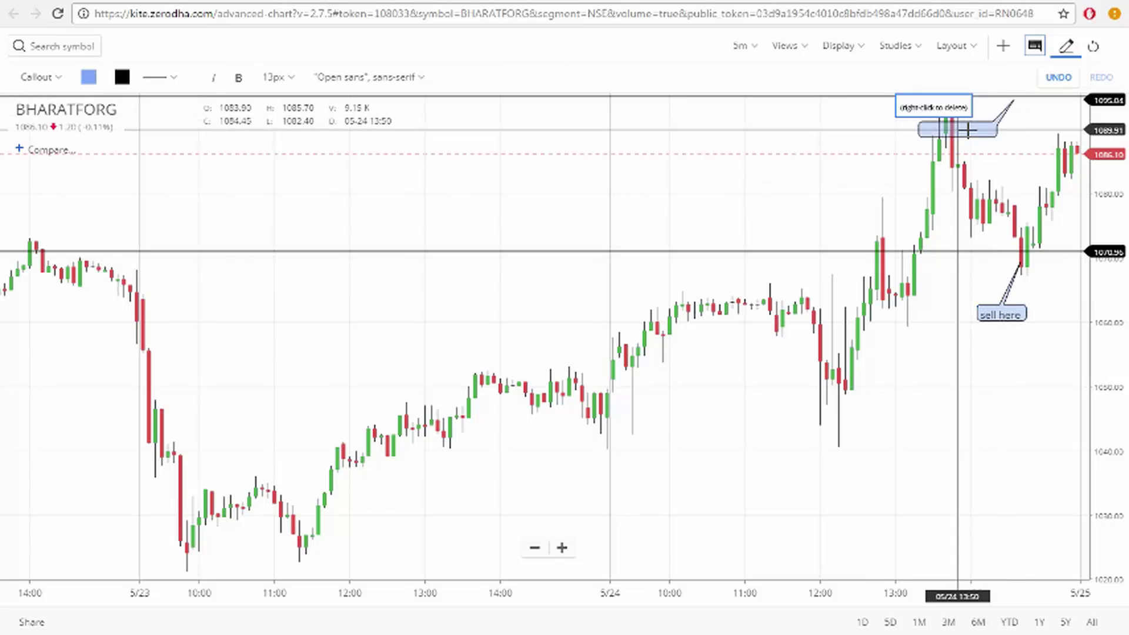
left_click(1008, 131)
type("sl here")
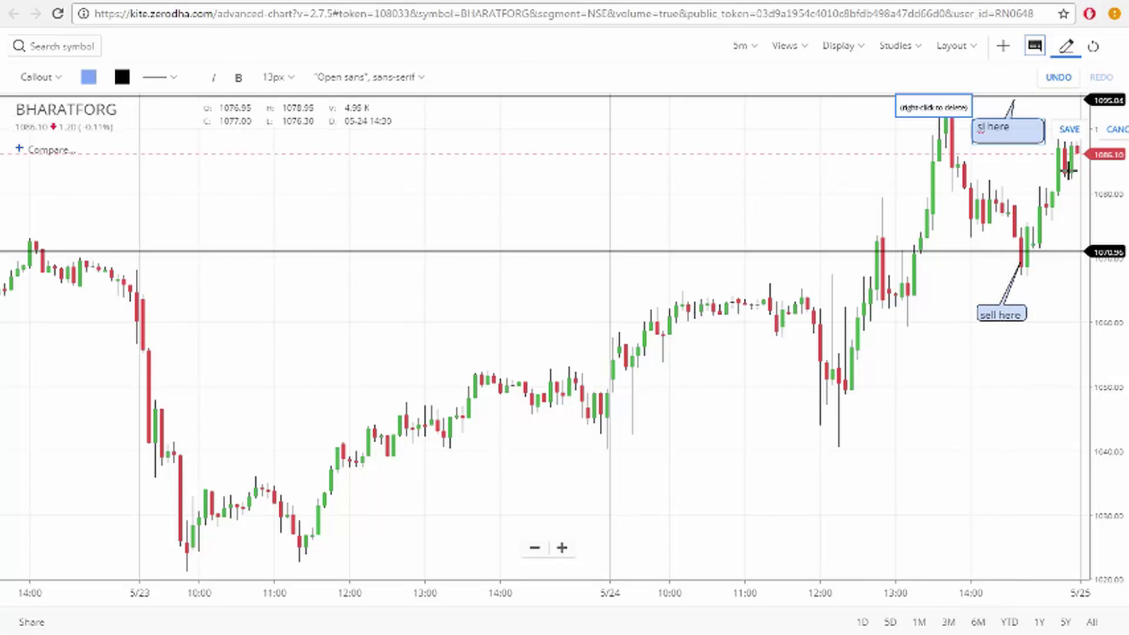
left_click(1069, 129)
scroll(861, 412, "right", 5)
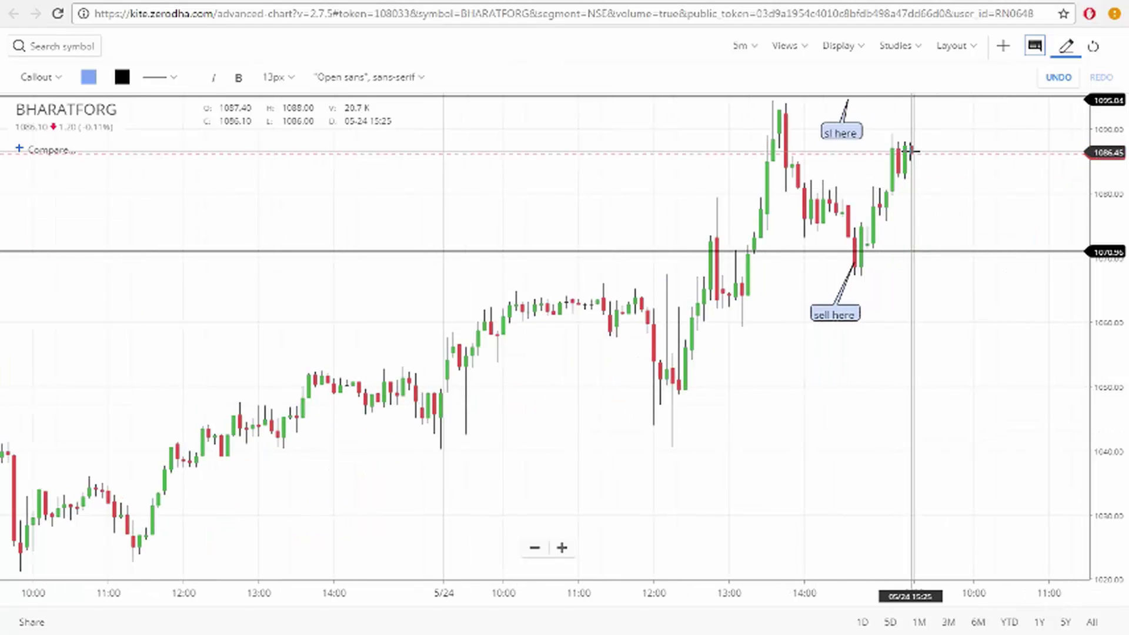
left_click_drag(912, 151, 989, 181)
type("exit")
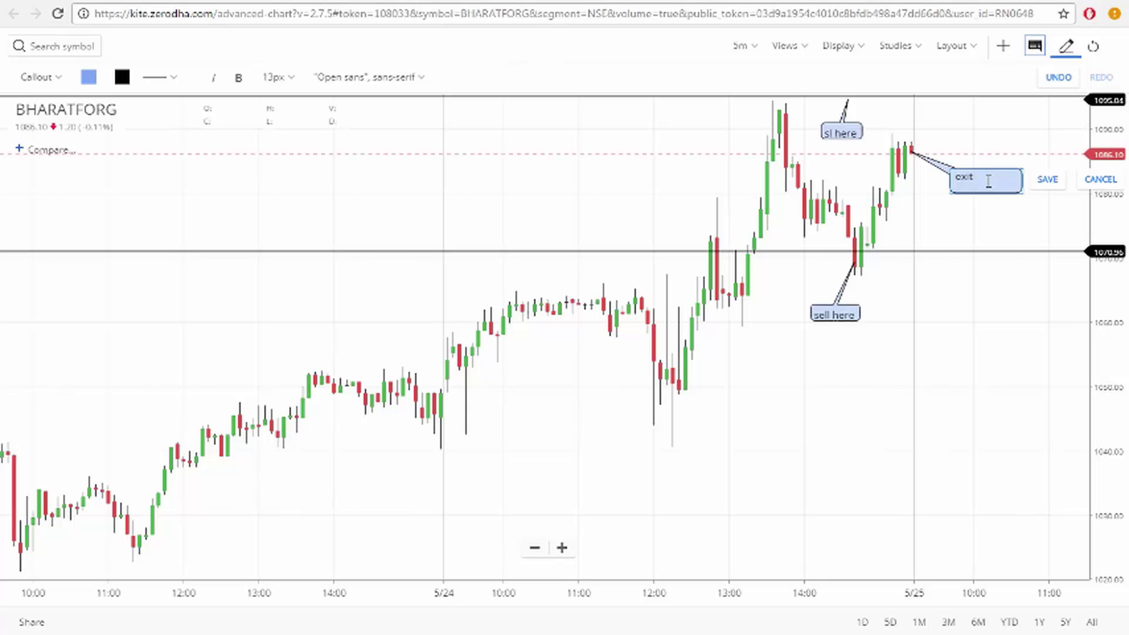
type(" here")
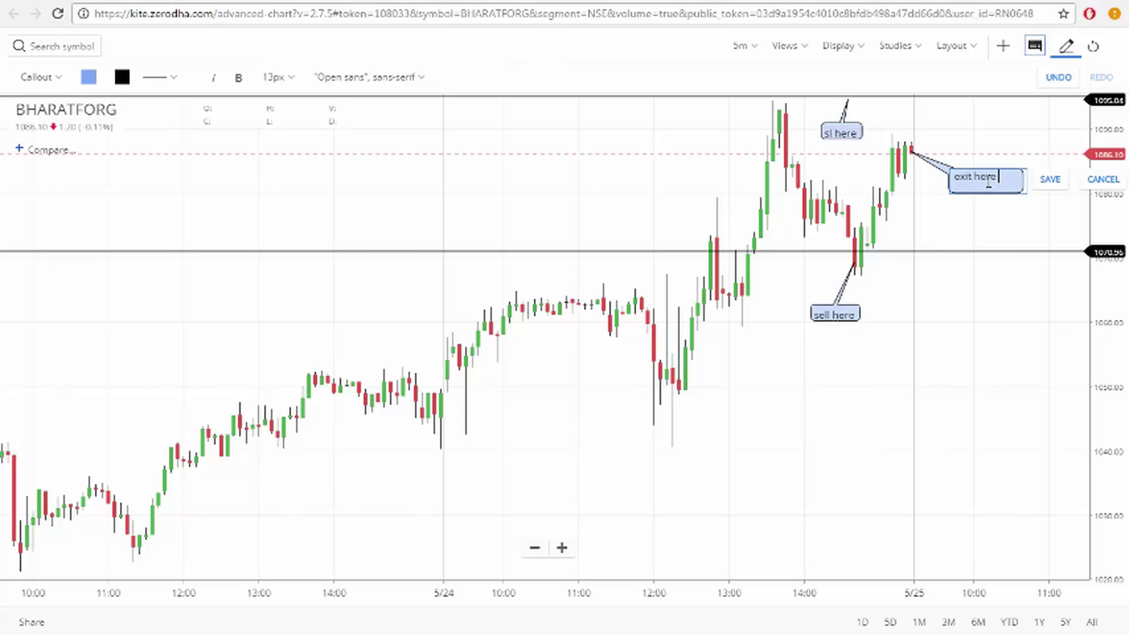
left_click(1047, 191)
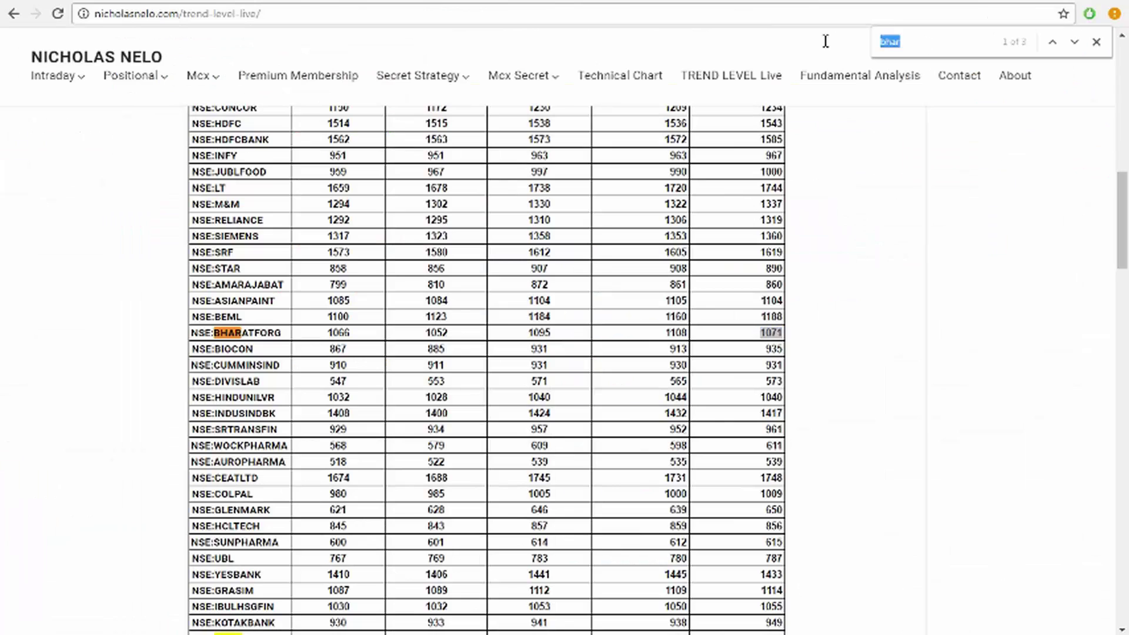
Search the page for 'dish' and then 'gu'.
type("dish")
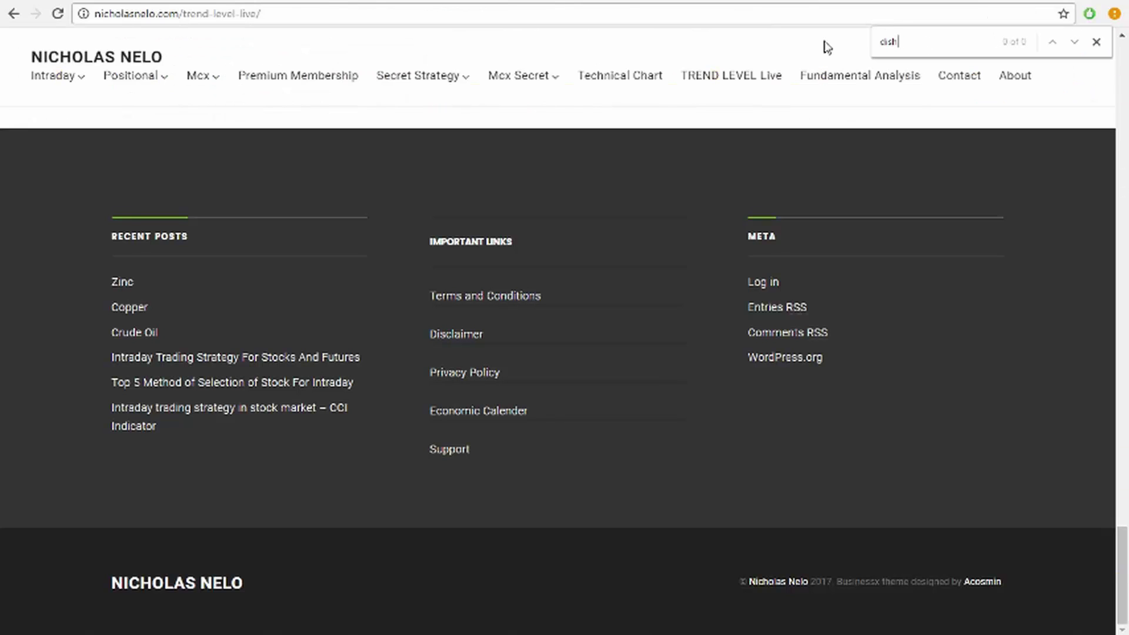
scroll(854, 178, "up", 10)
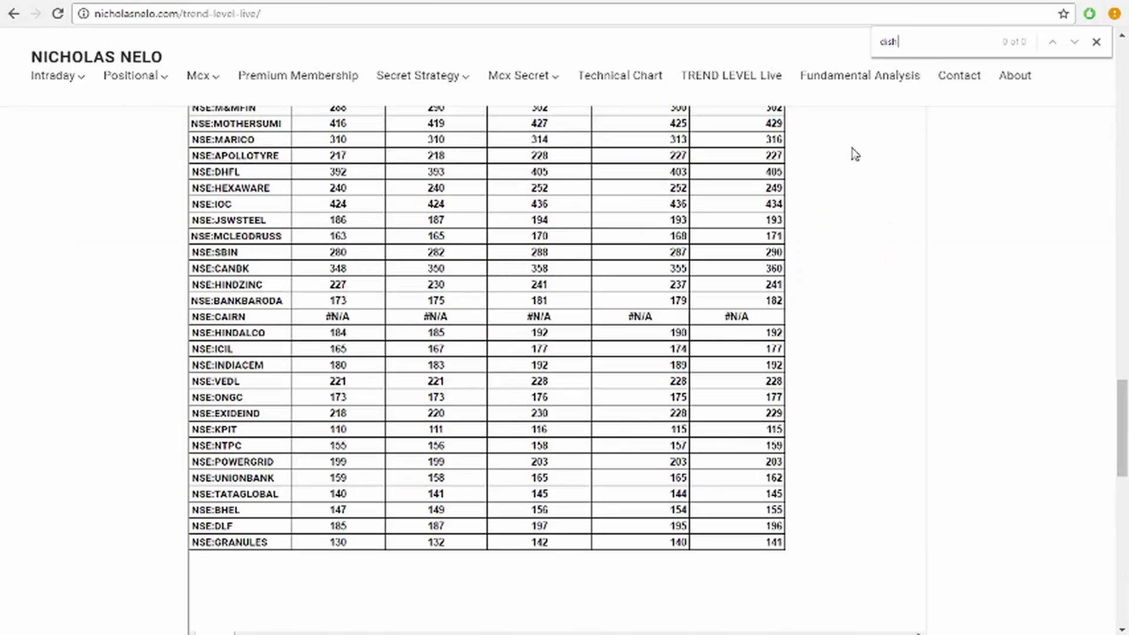
scroll(308, 285, "up", 5)
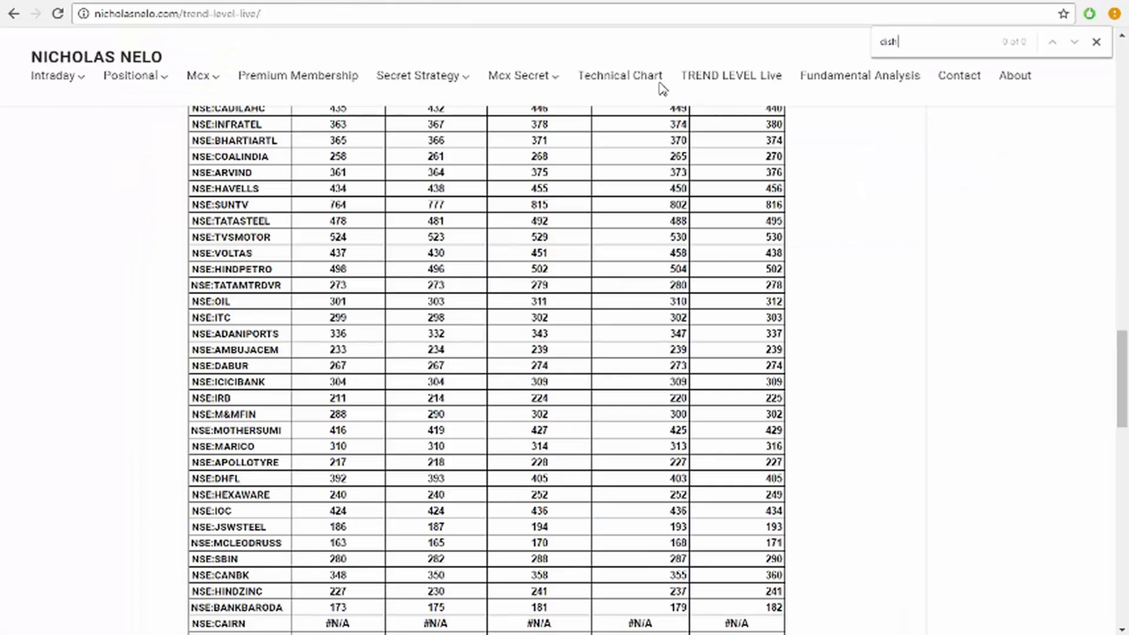
left_click_drag(912, 43, 857, 46)
type("gu")
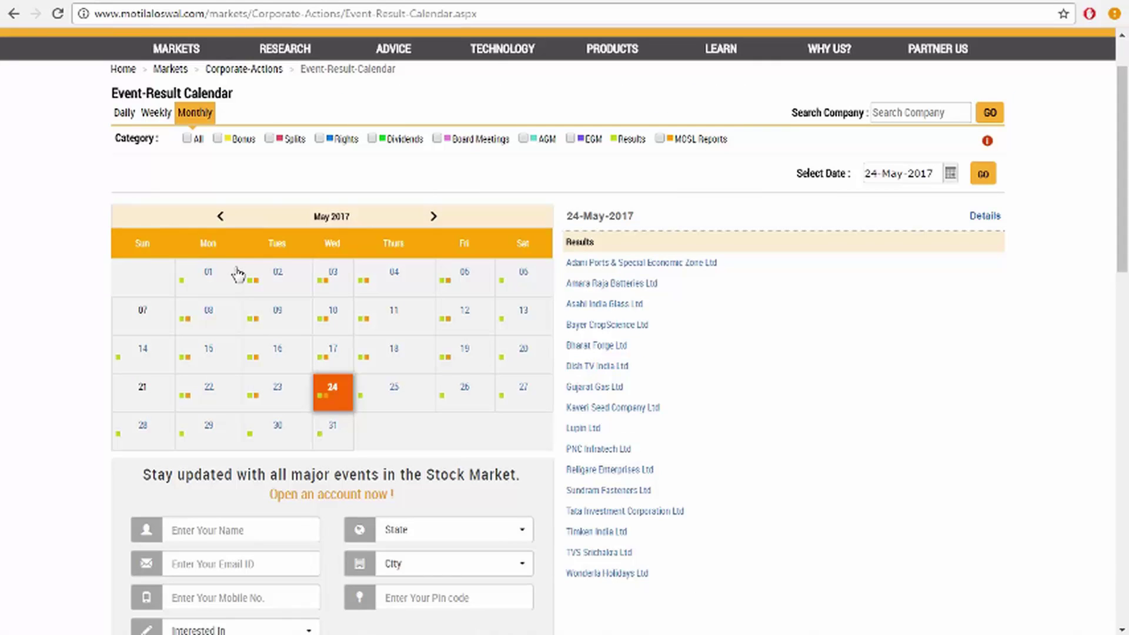
Search the trend-level table for 'ka'.
left_click(236, 2)
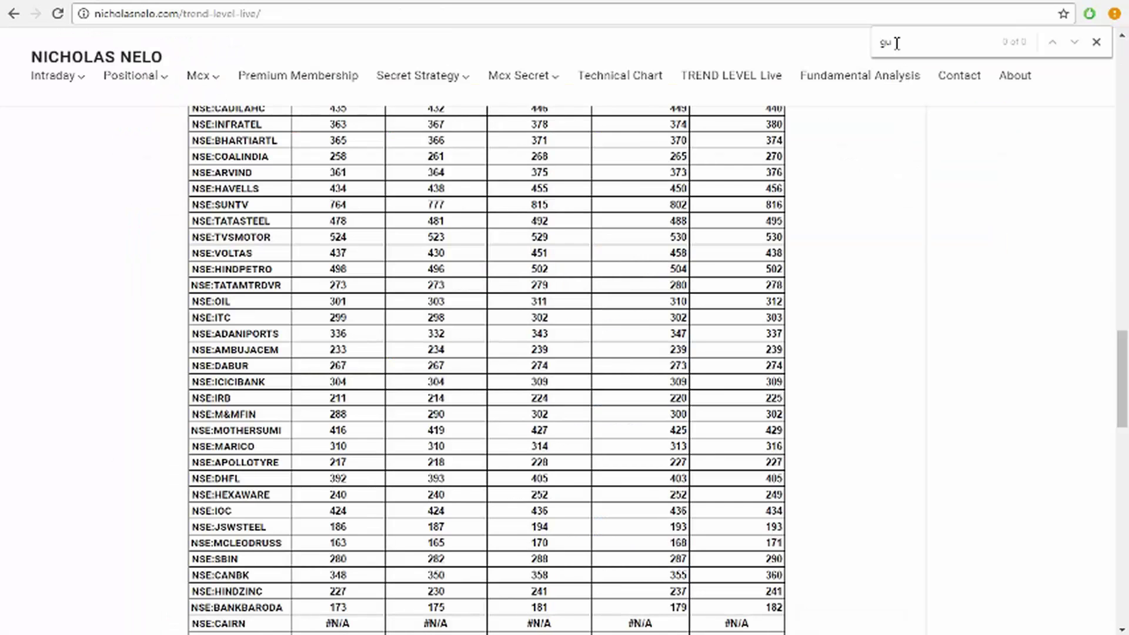
left_click_drag(895, 42, 866, 47)
type("ka")
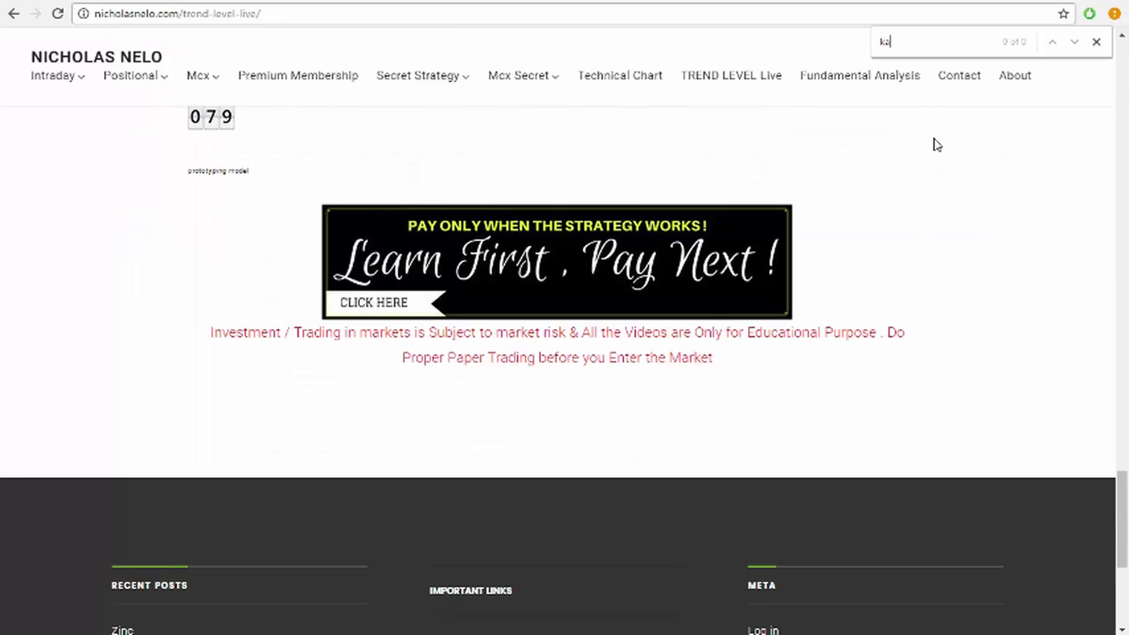
scroll(935, 144, "up", 7)
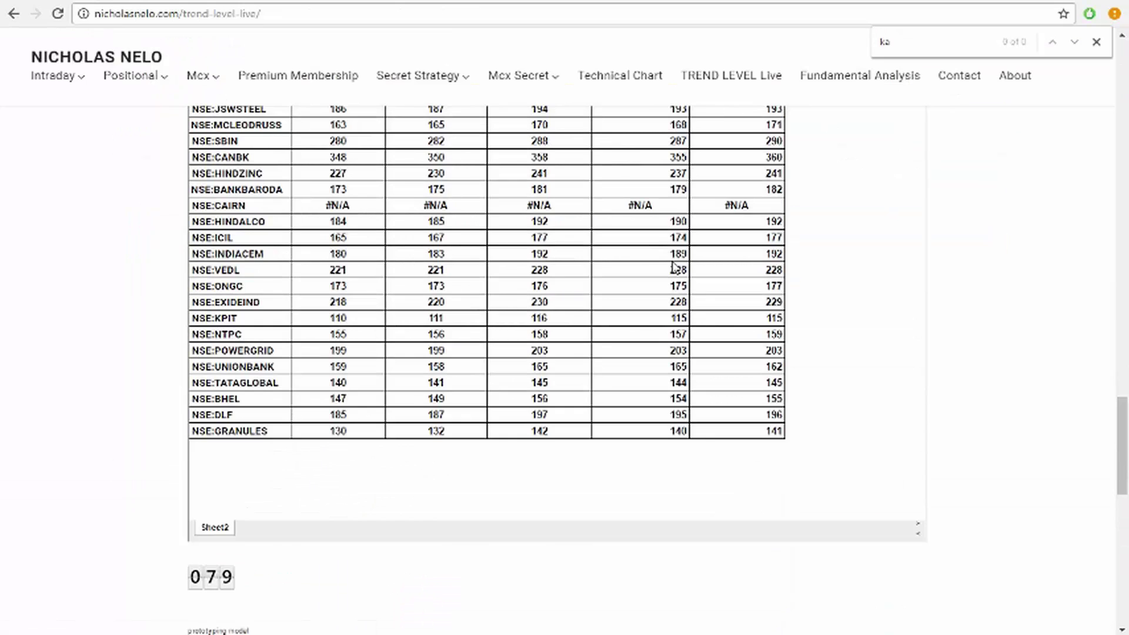
scroll(830, 124, "up", 4)
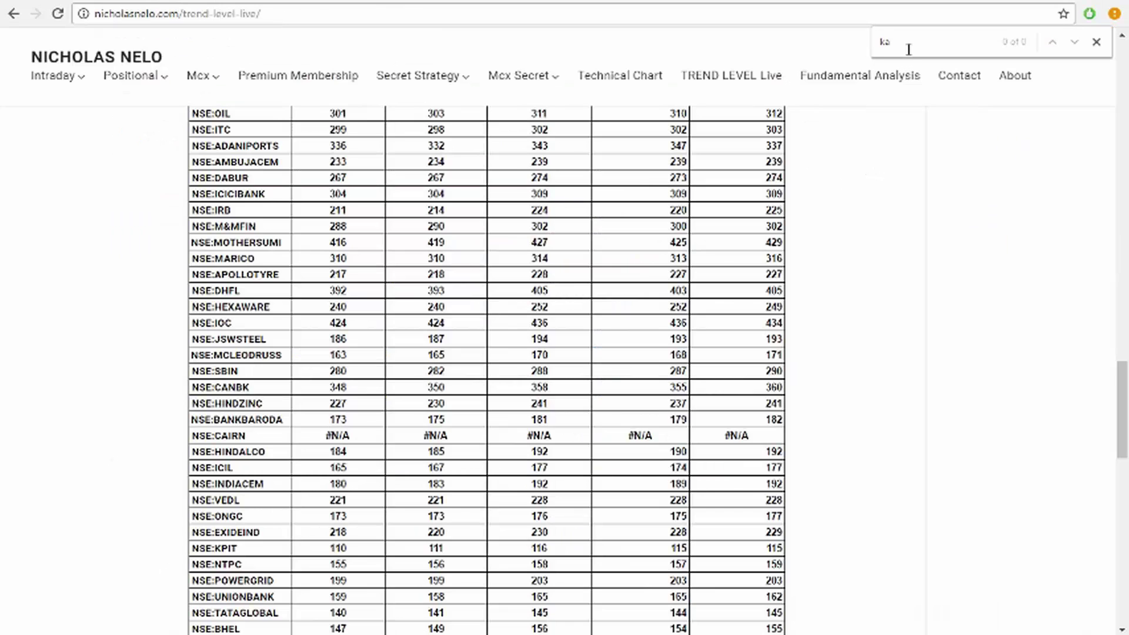
Search 'lu' to find the LUPIN row and select its last-column level 1229.
left_click_drag(908, 47, 869, 47)
type("lup")
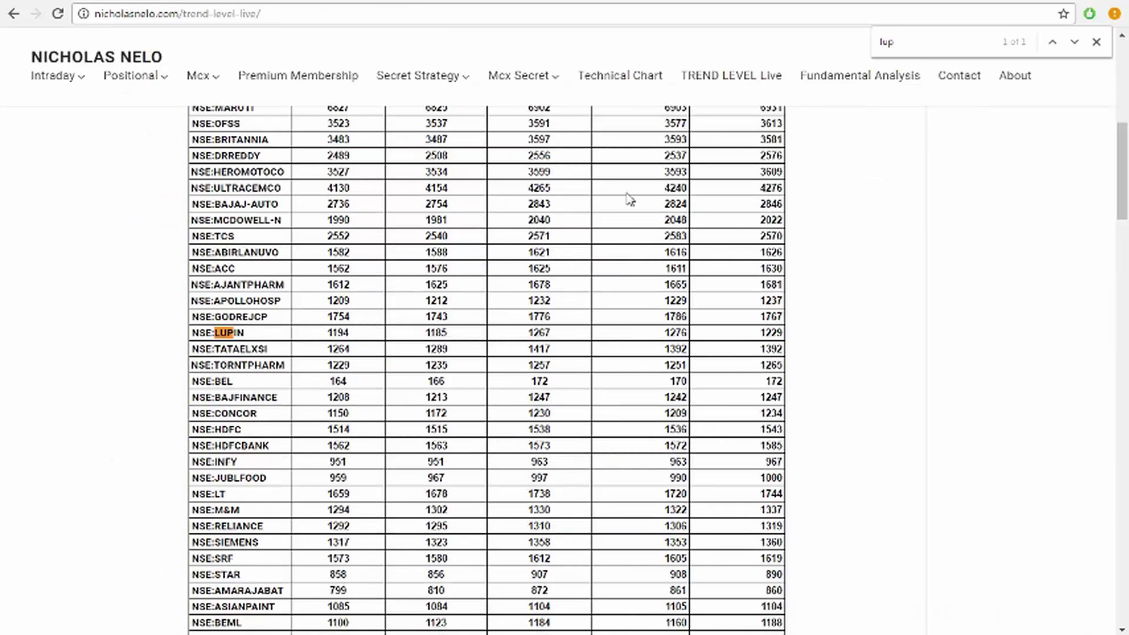
left_click_drag(752, 334, 786, 333)
left_click(775, 345)
key("ctrl+Tab")
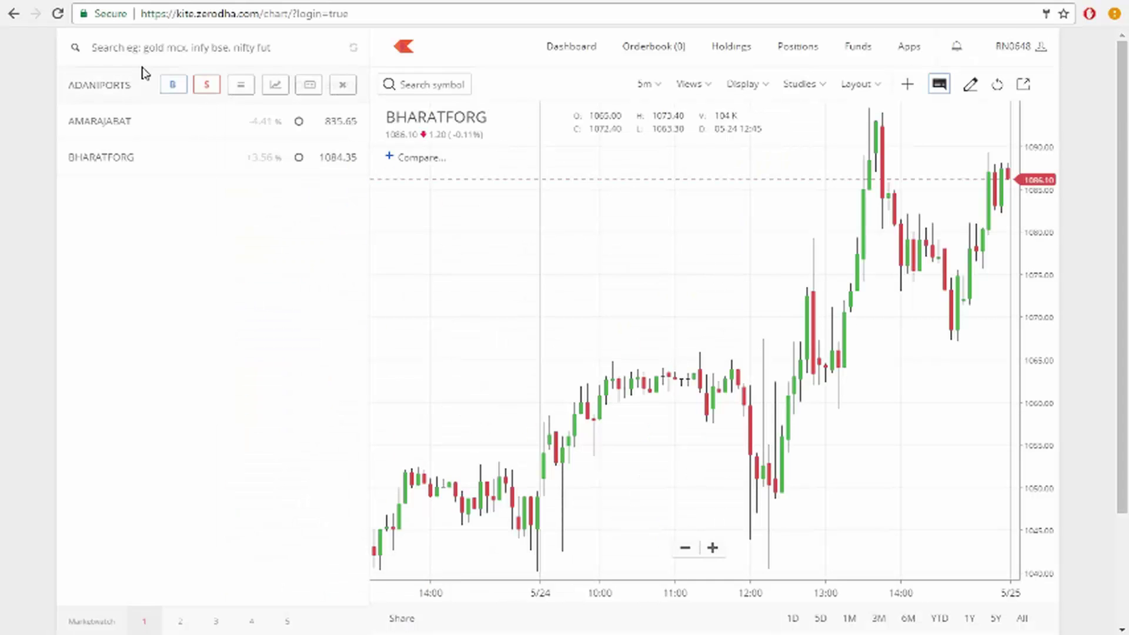
Search 'lup' in the marketwatch and add LUPIN to the watchlist.
left_click(137, 57)
type("lupin")
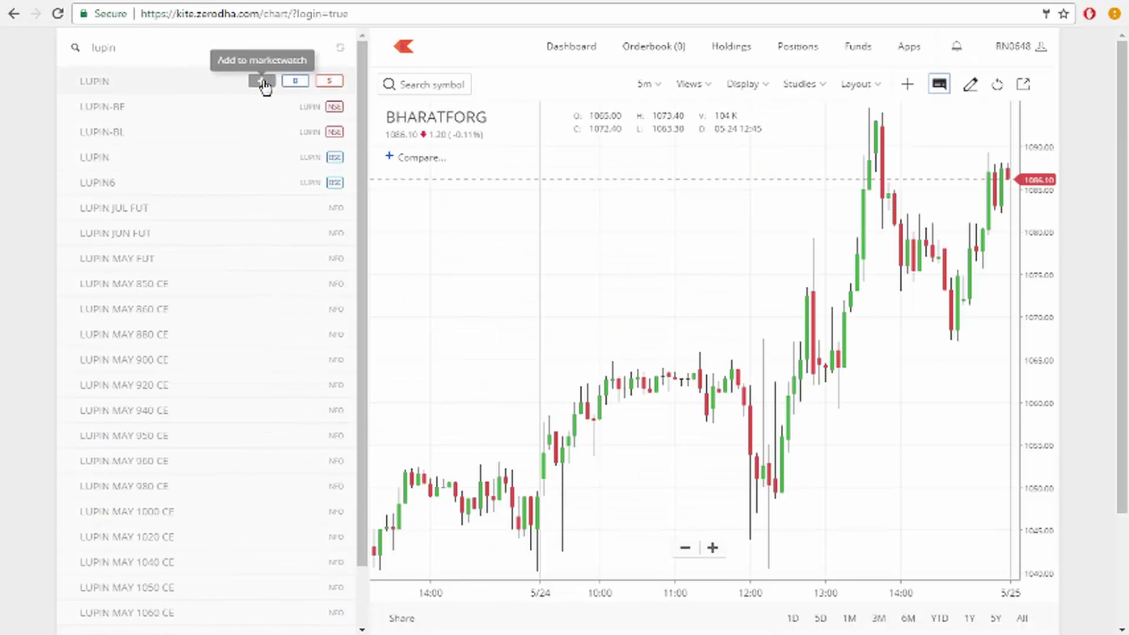
left_click(262, 81)
Open LUPIN's chart as a full-page advanced chart.
mouse_move(270, 202)
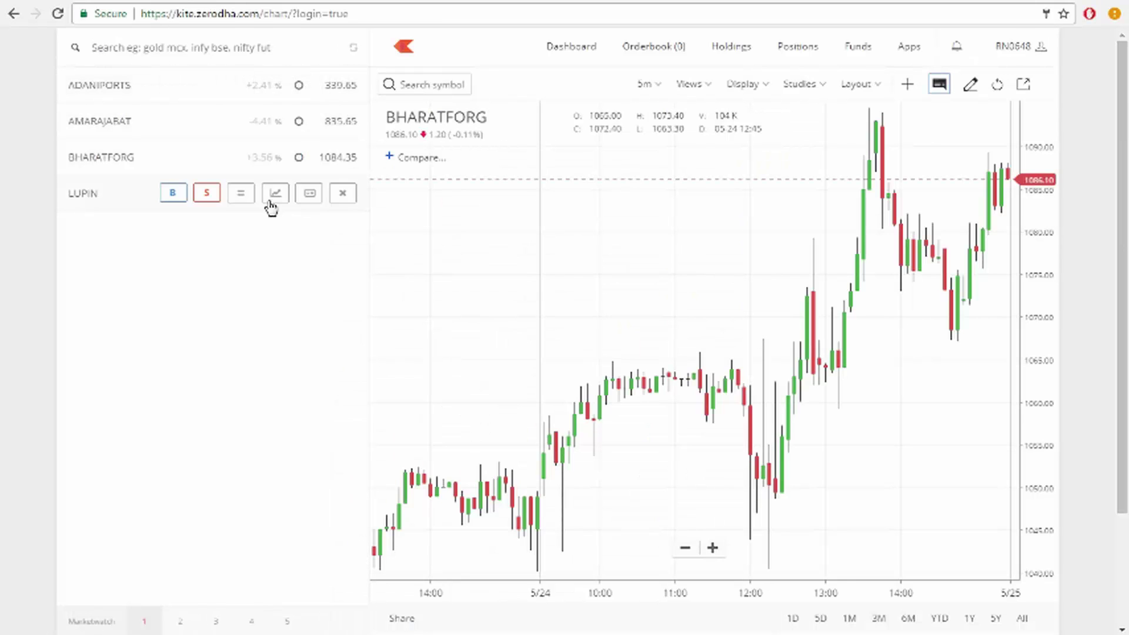
left_click(275, 194)
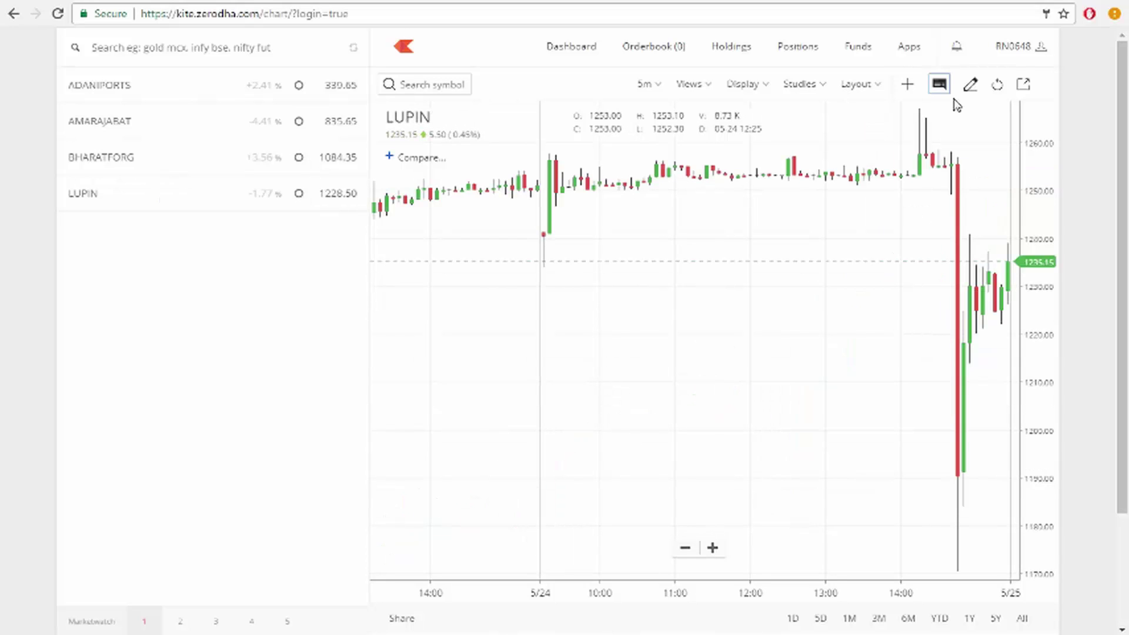
left_click(1021, 88)
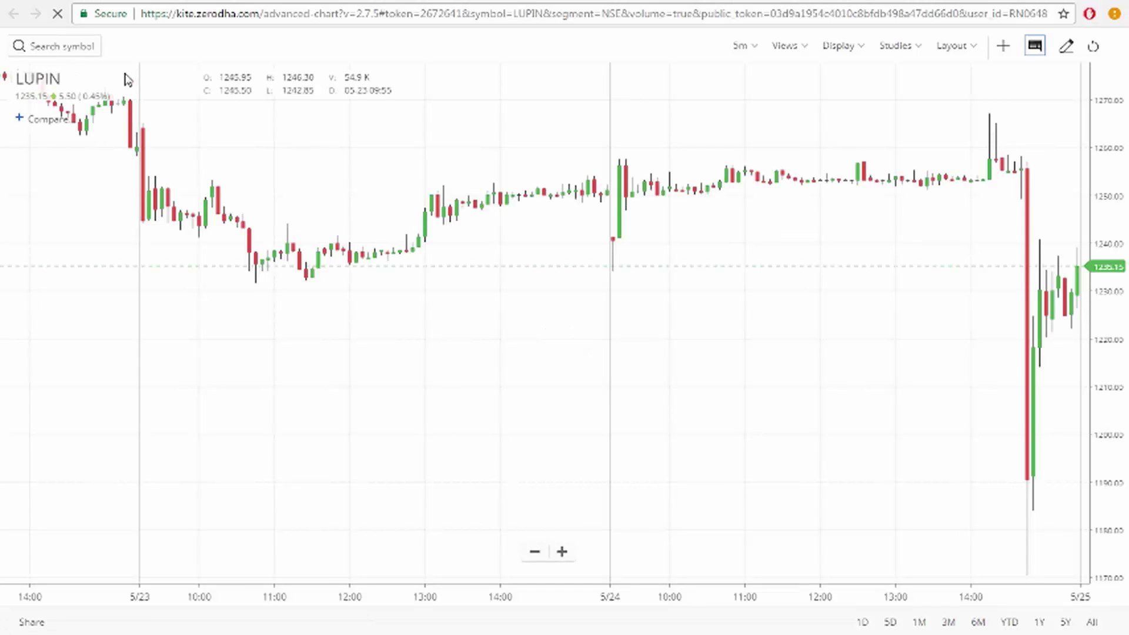
Draw a horizontal level line at 1229.07 on the LUPIN chart, then return to the levels table.
left_click(1066, 46)
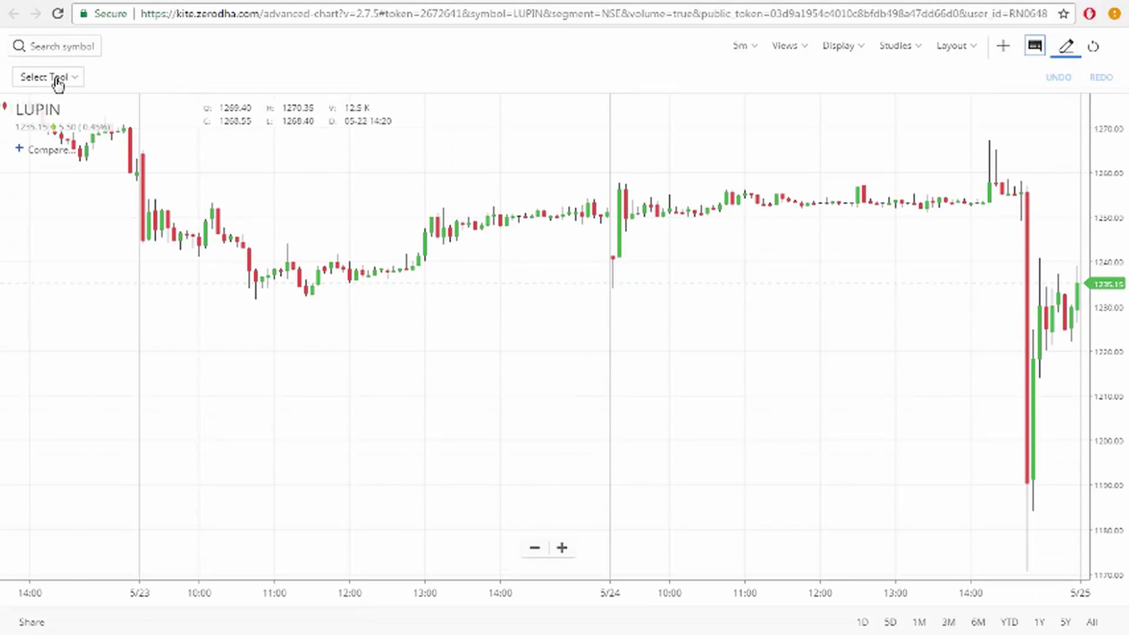
left_click(56, 77)
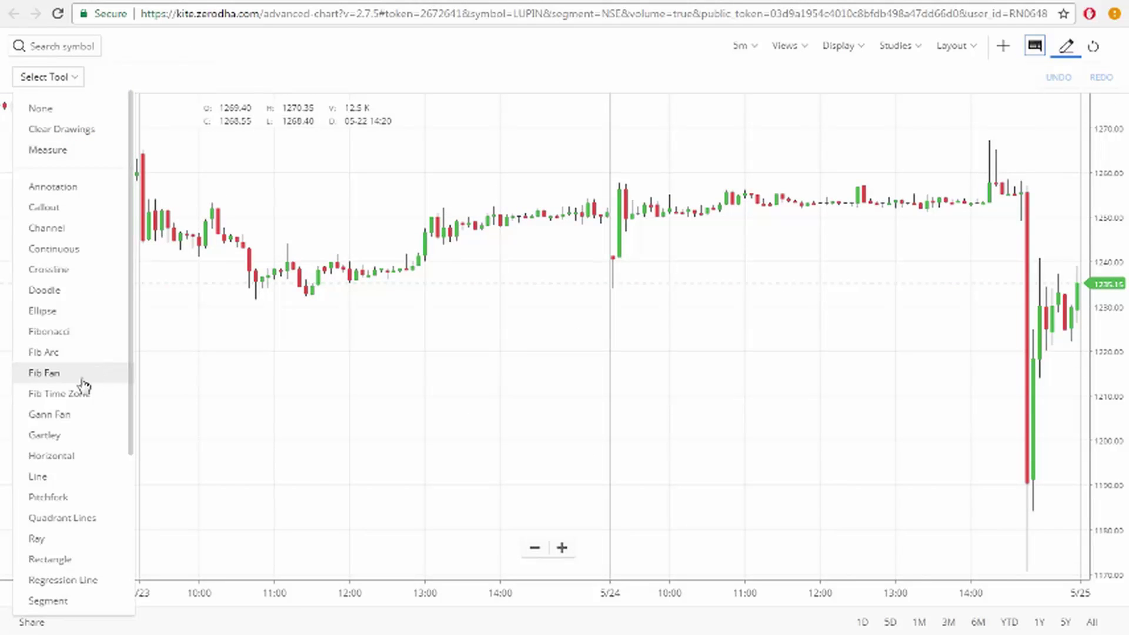
left_click(54, 456)
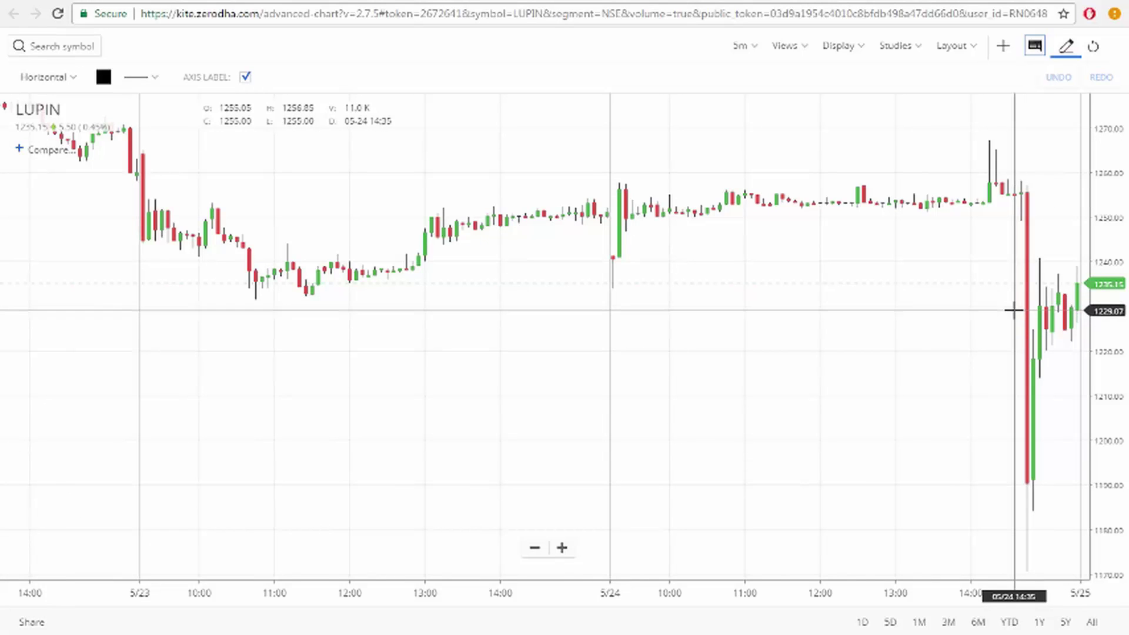
left_click(1011, 310)
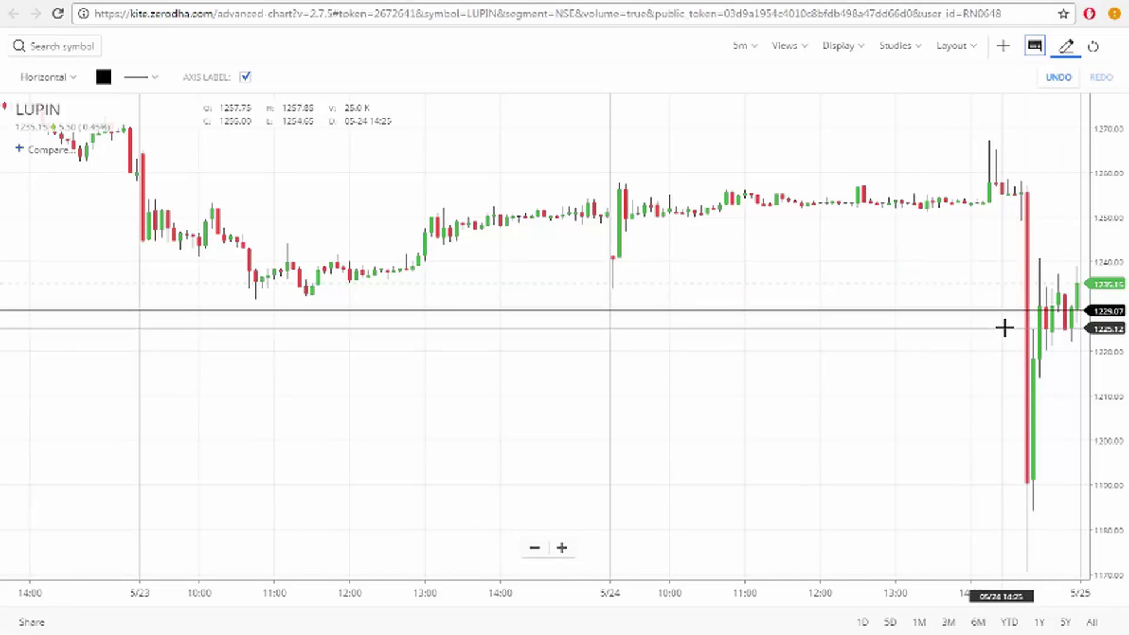
key("ctrl+Tab")
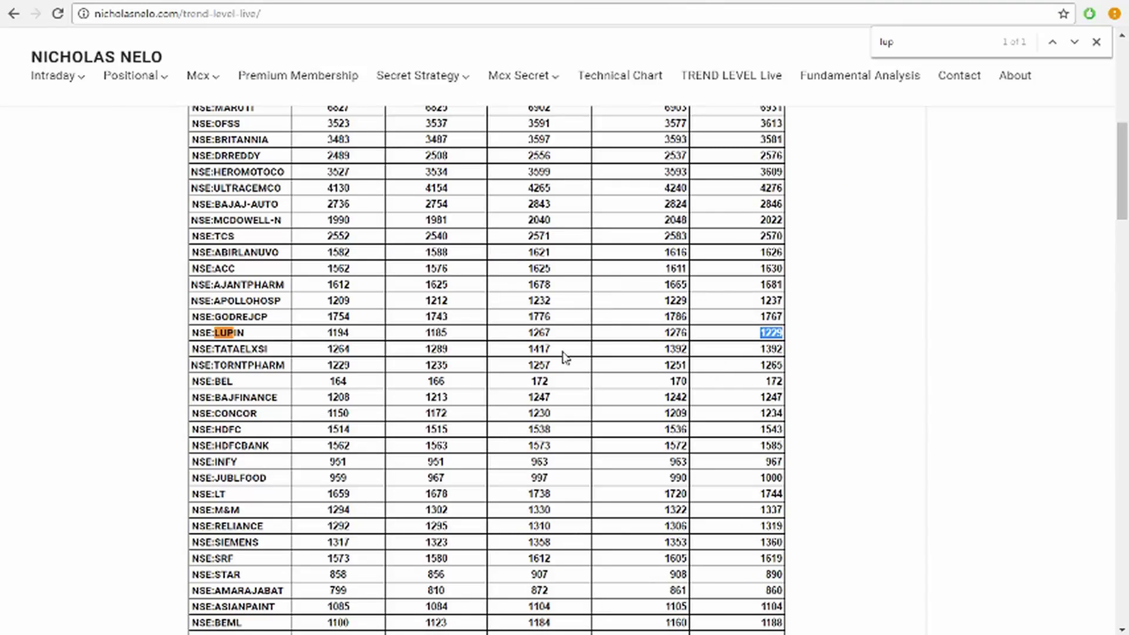
Look up LUPIN's 1267 level and add a horizontal line at 1267.22 on the chart.
left_click_drag(554, 333, 523, 340)
key("ctrl+Tab")
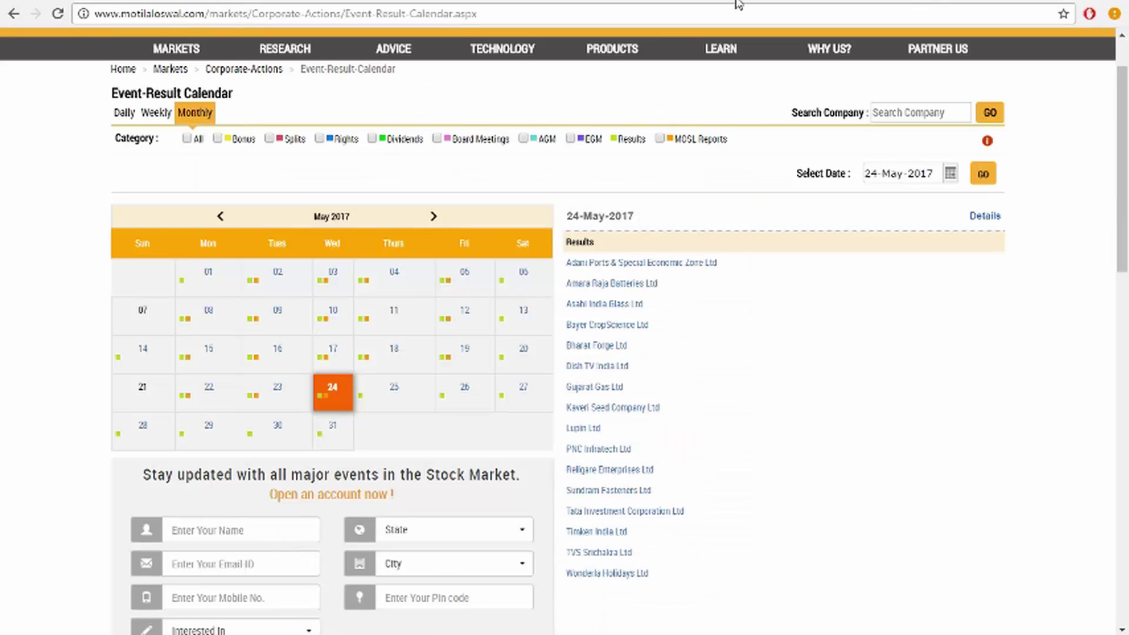
key("ctrl+Tab")
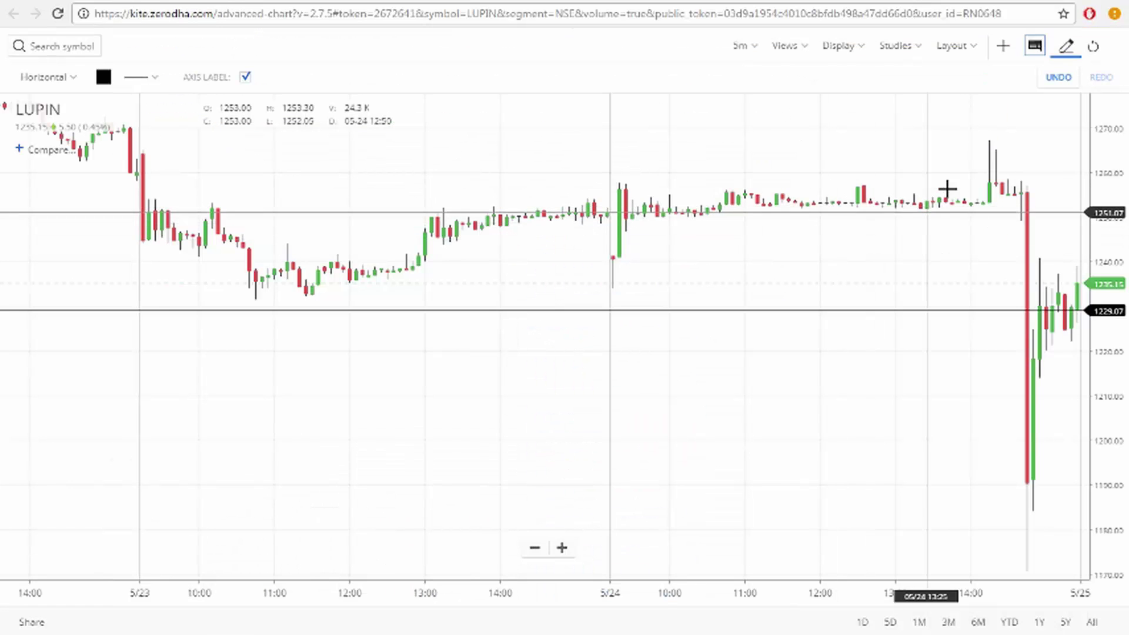
left_click(1006, 138)
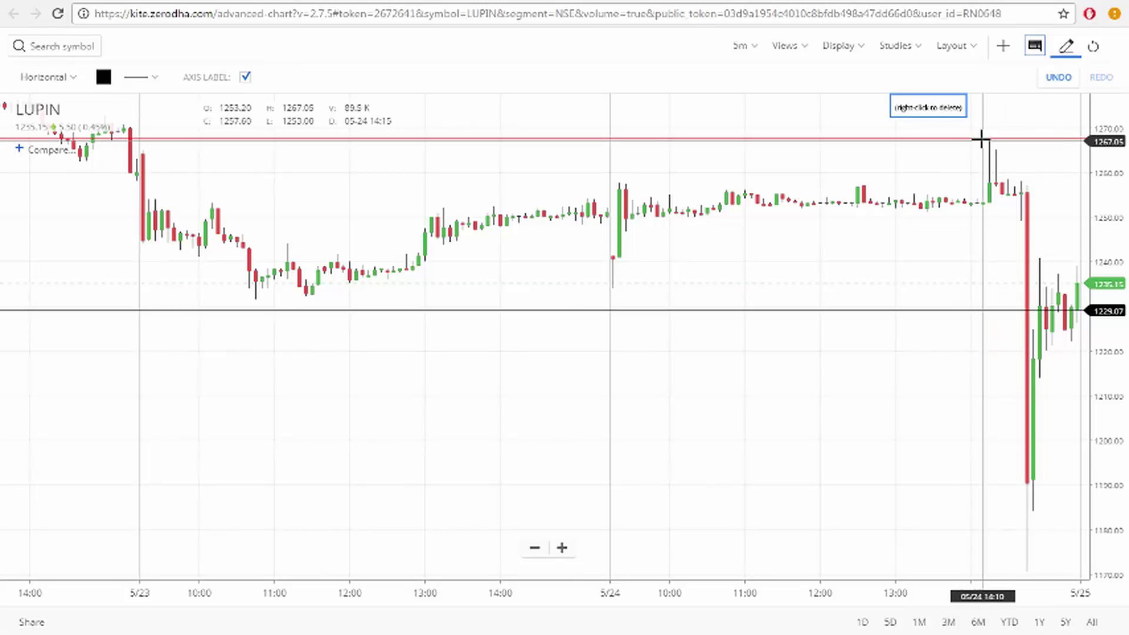
left_click_drag(981, 139, 975, 140)
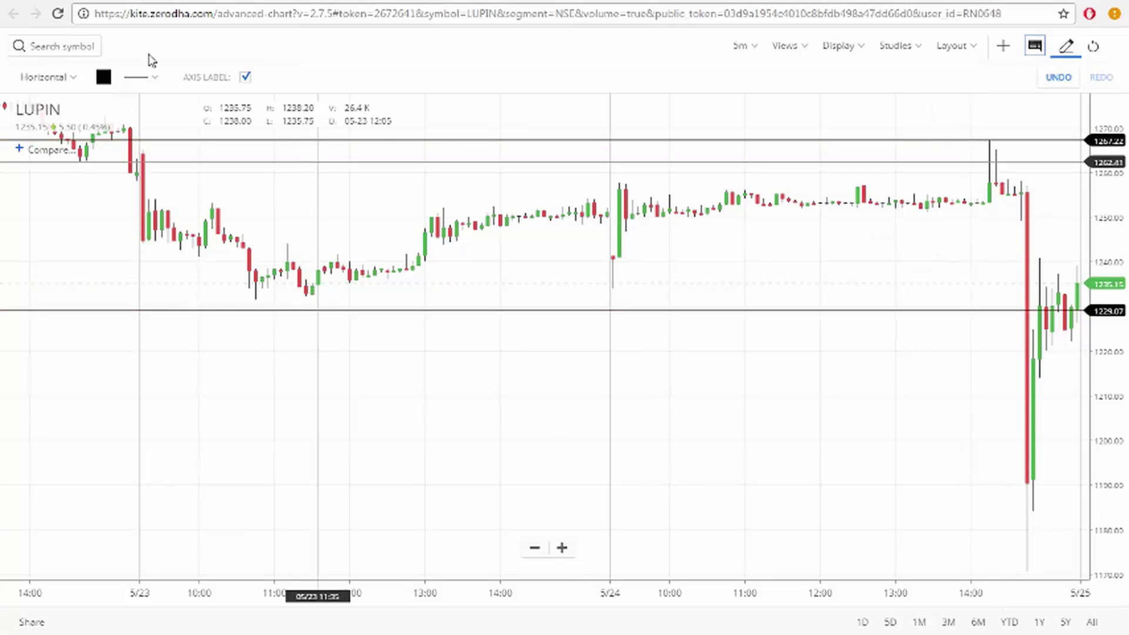
Check the table's 1194 level and add a horizontal line at 1194.35.
key("alt+Tab")
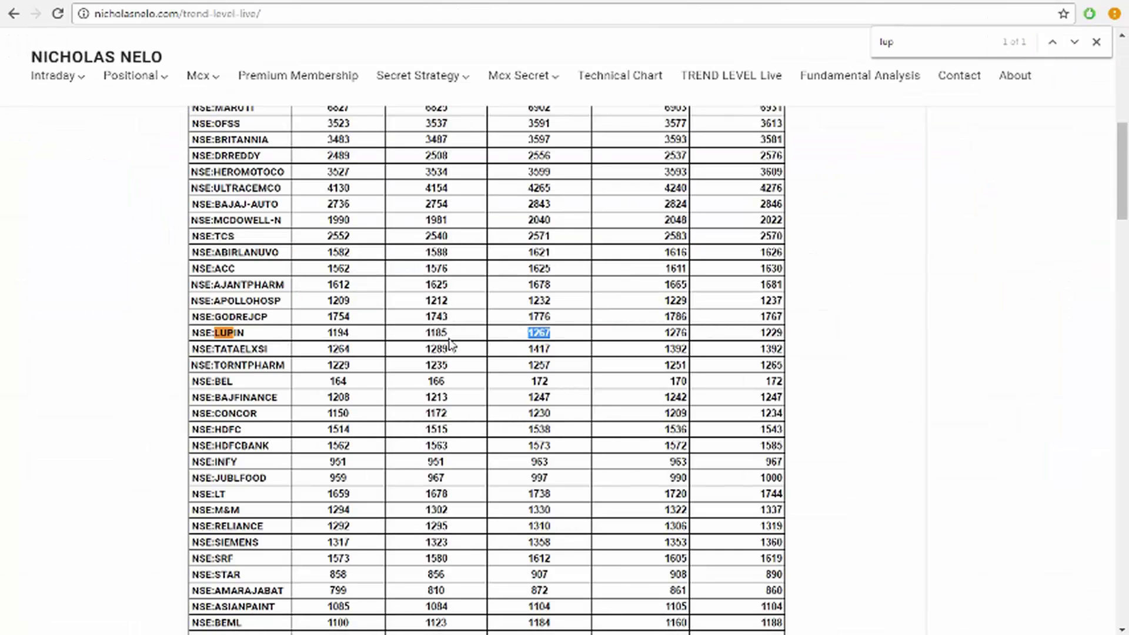
double_click(428, 334)
double_click(328, 334)
key("ctrl+Tab")
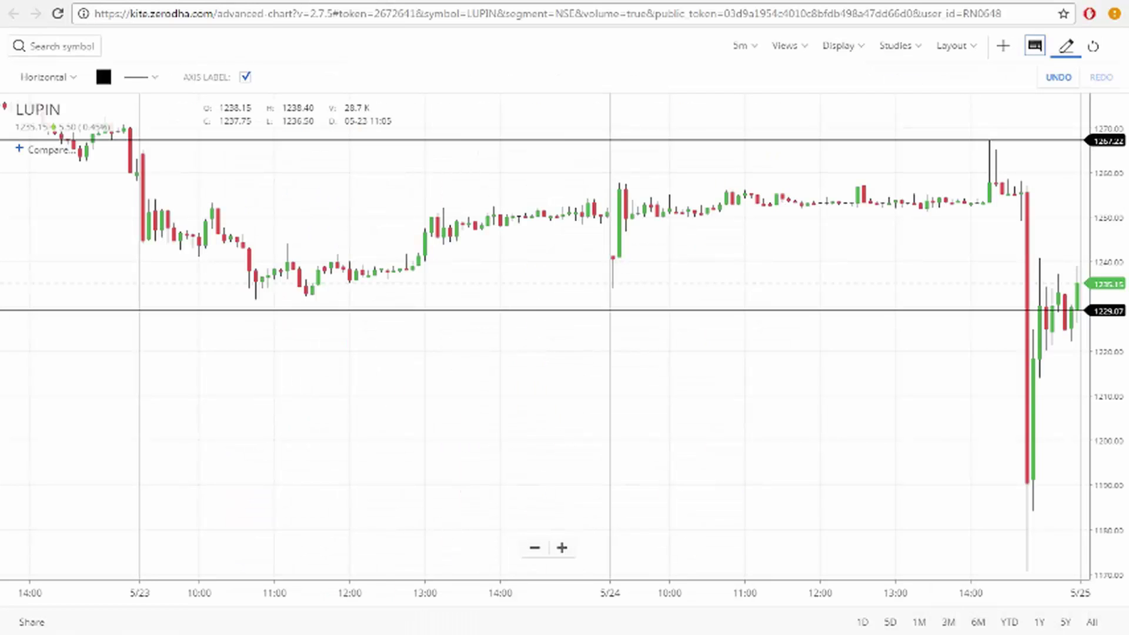
left_click(1051, 478)
left_click_drag(1051, 477, 1054, 465)
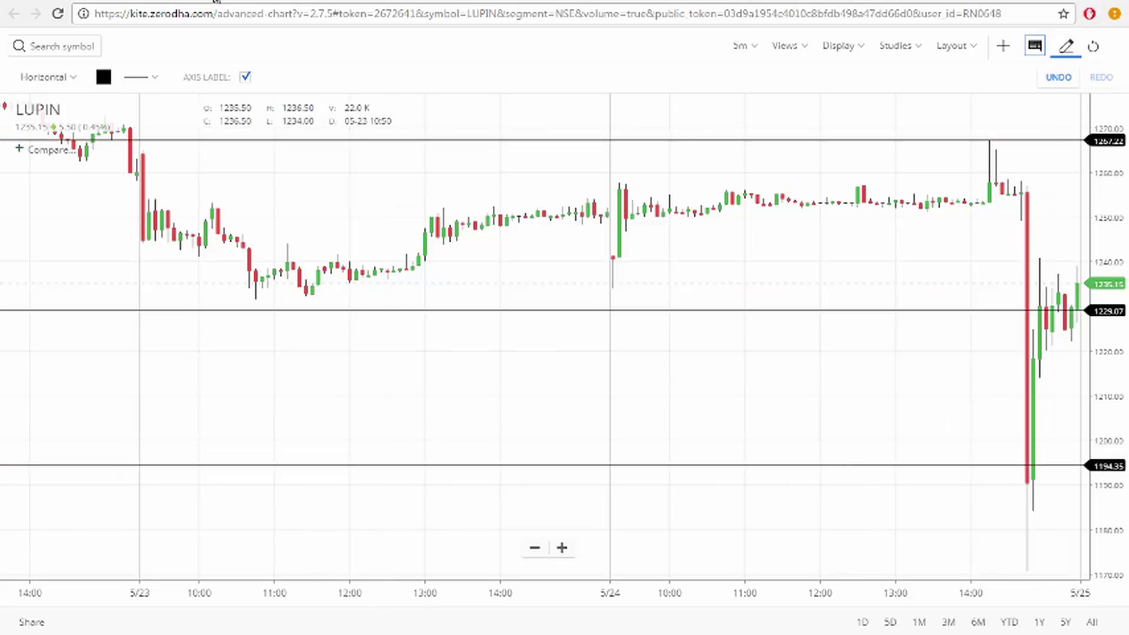
Check the table's 1185 level and place a horizontal line at 1185.07.
key("ctrl+Tab")
double_click(445, 332)
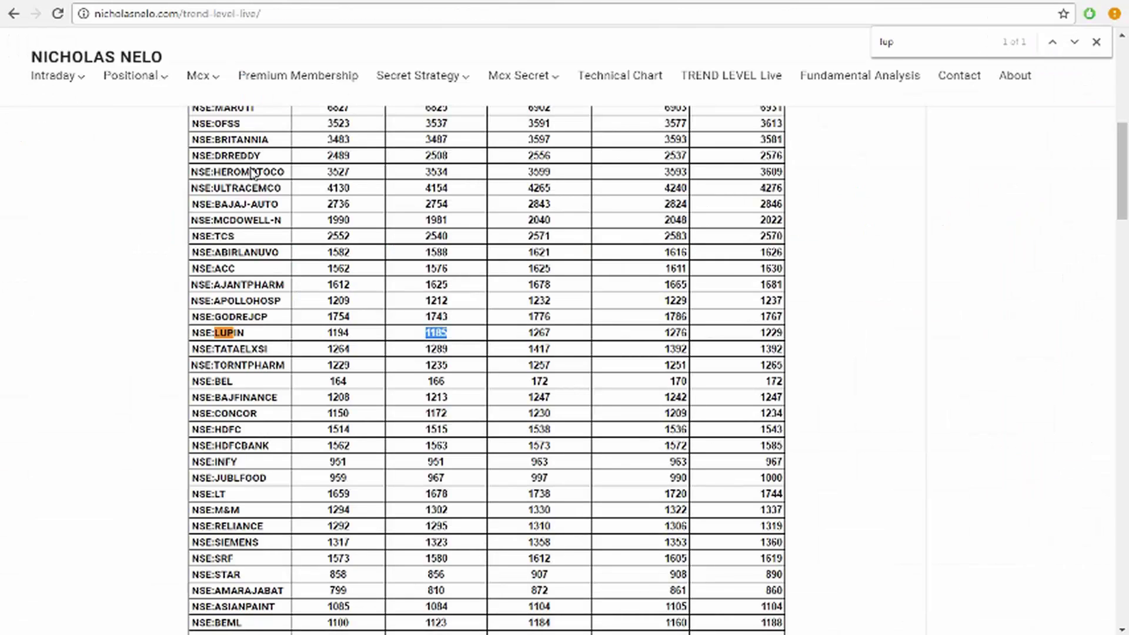
key("ctrl+Tab")
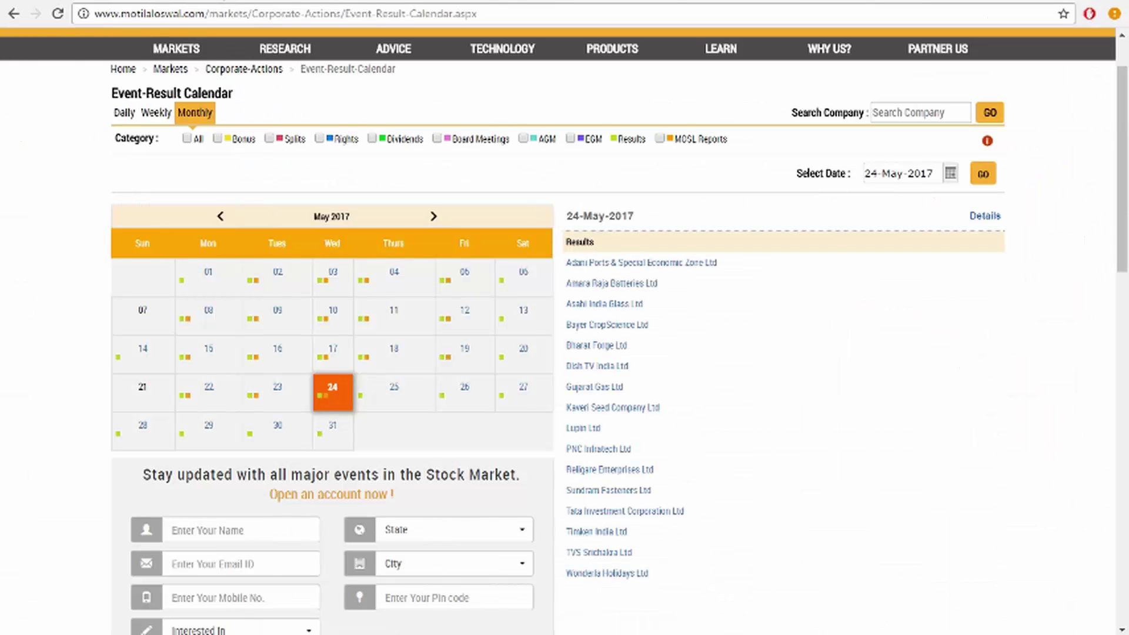
key("ctrl+shift+Tab")
key("ctrl+Tab")
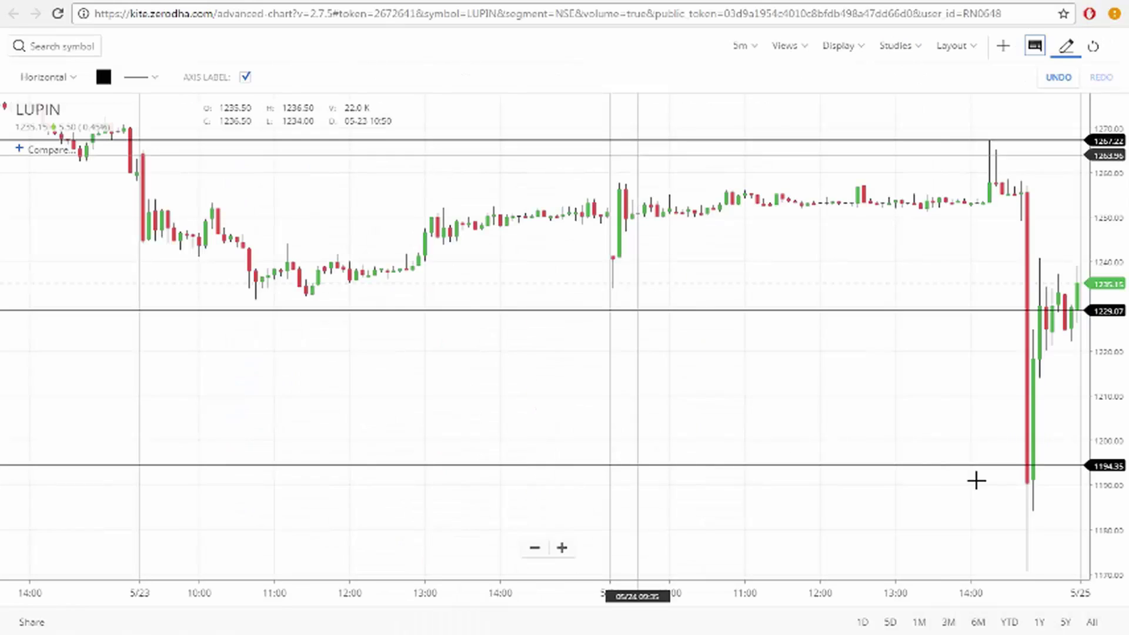
left_click(1023, 507)
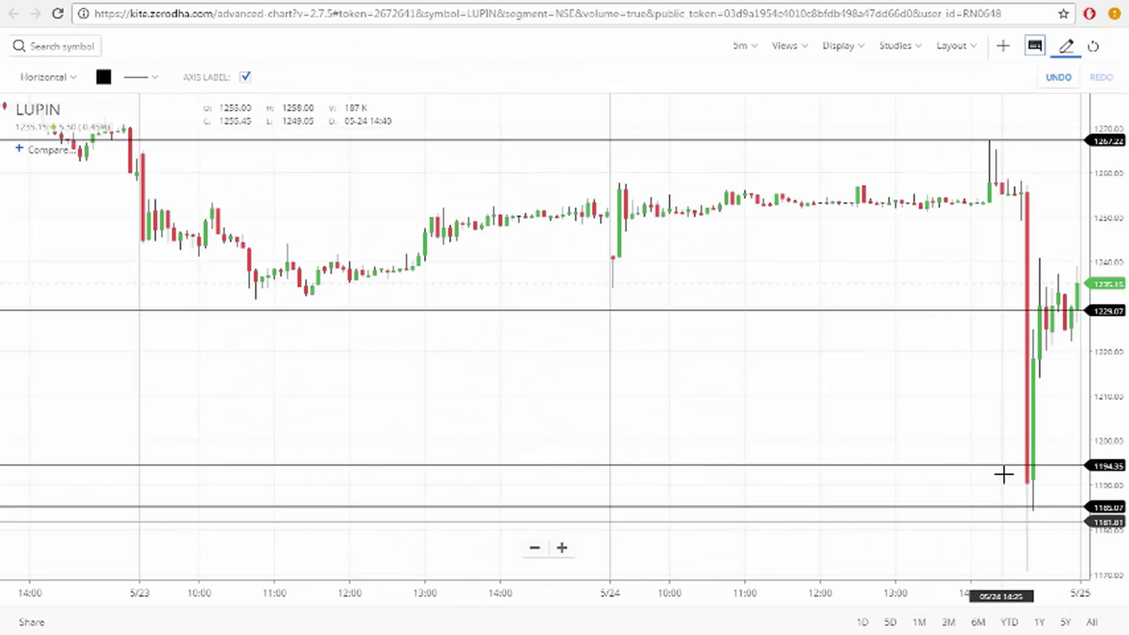
Add and save a 'sell here' text callout near the 1229.07 line.
left_click(61, 82)
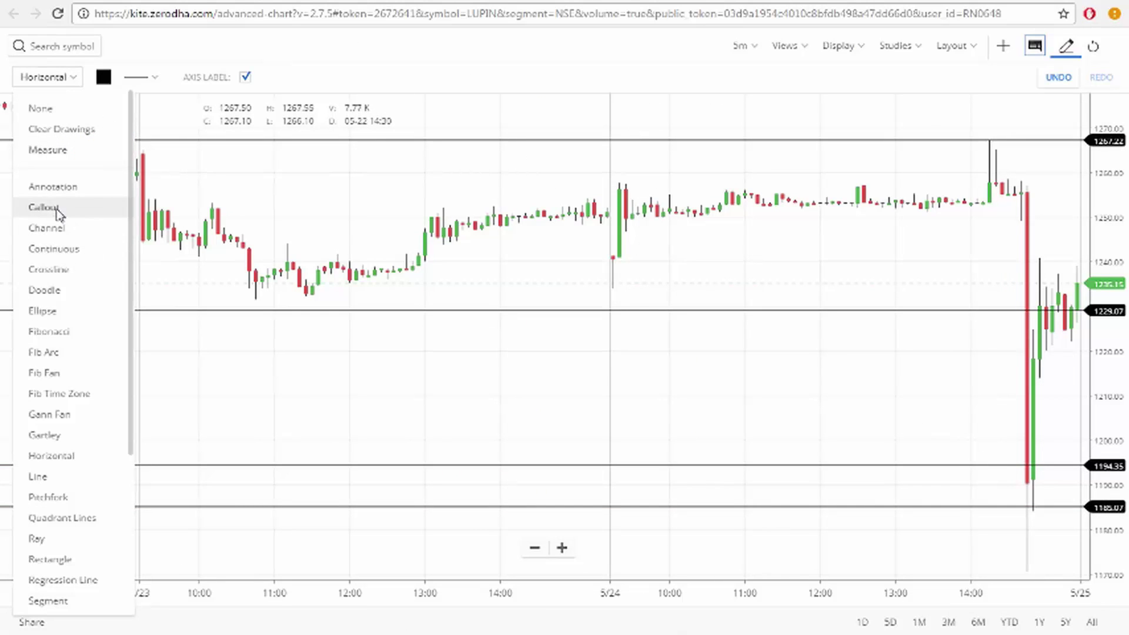
left_click(44, 207)
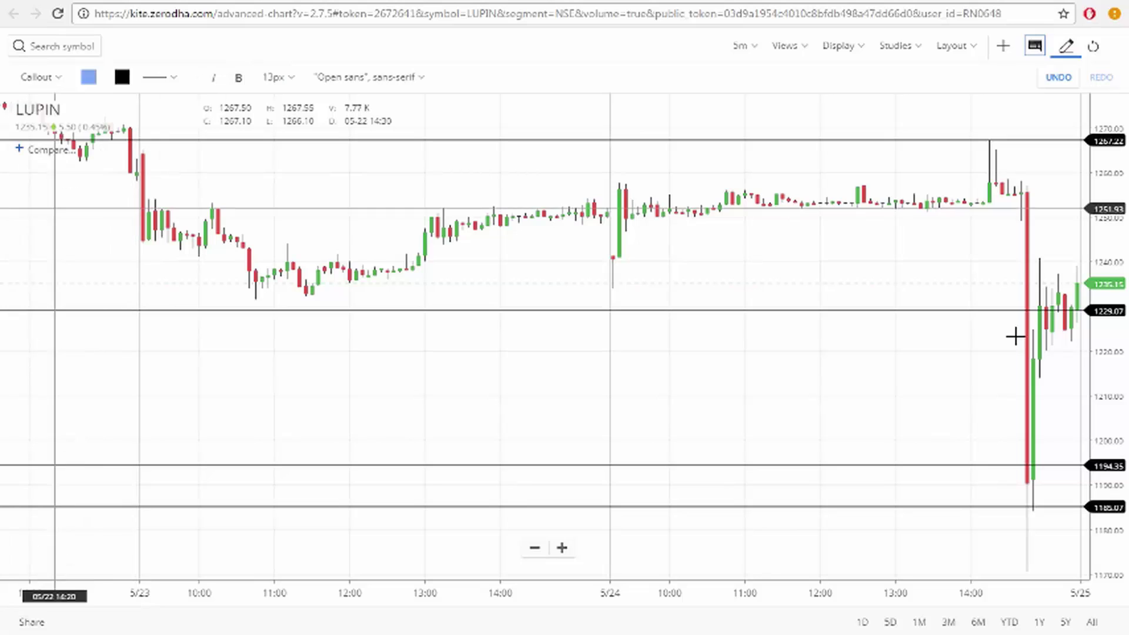
left_click(966, 334)
type("s")
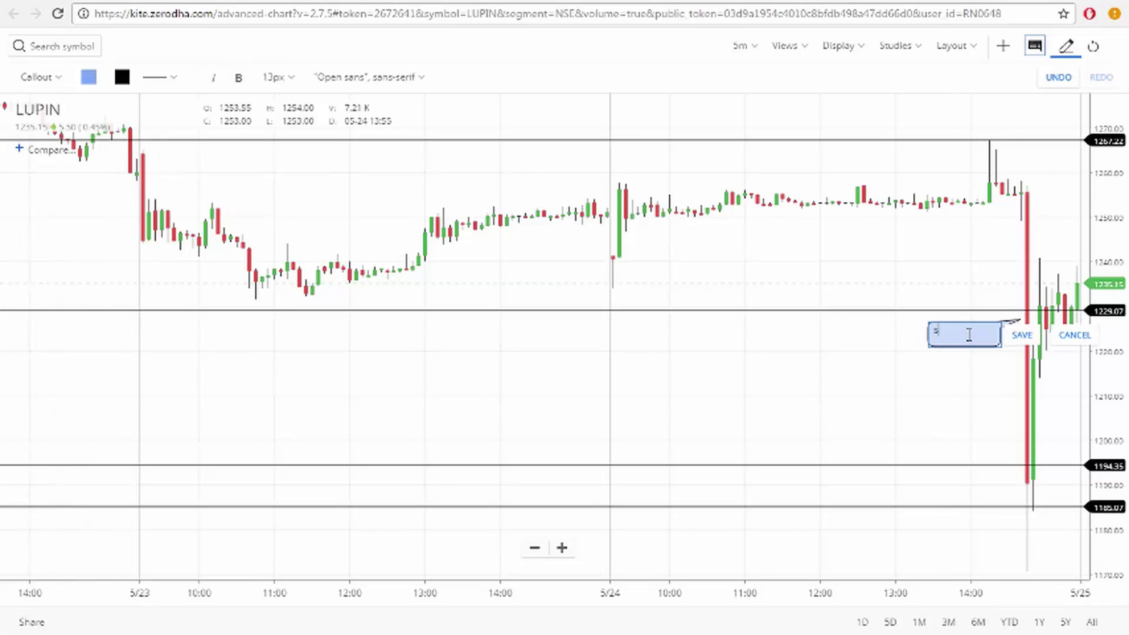
type("qll here")
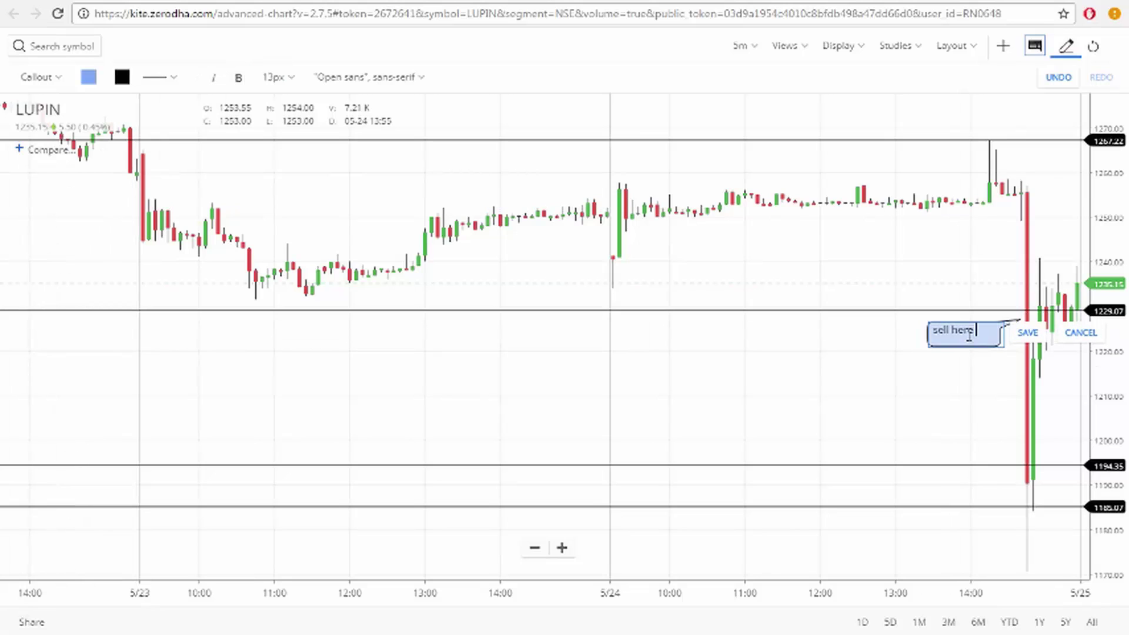
left_click(1028, 333)
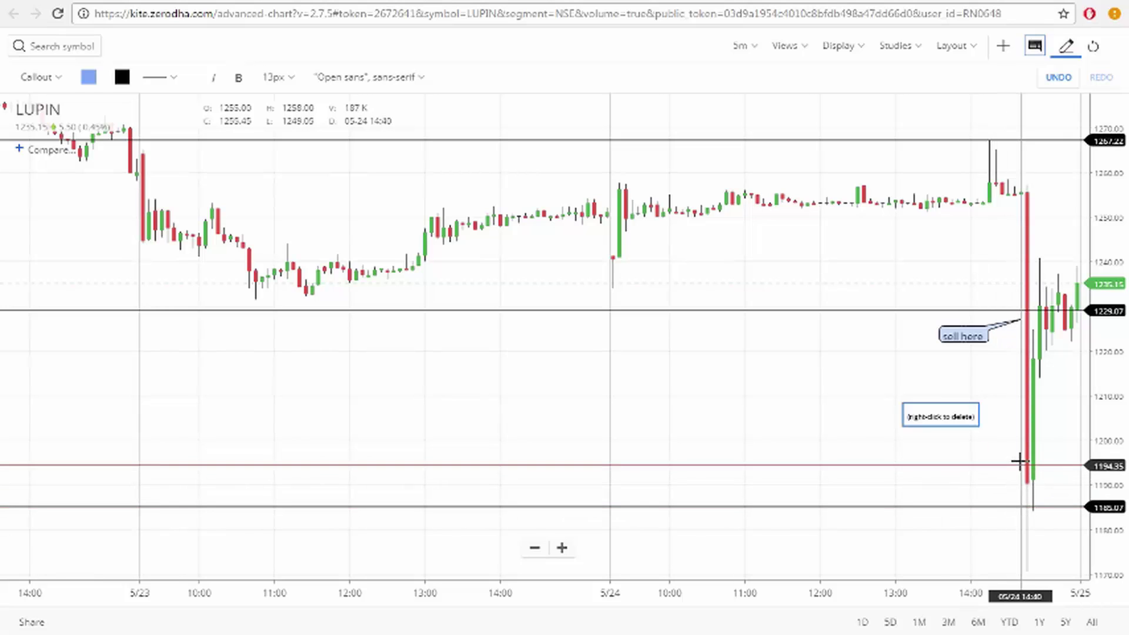
Add a 'target hit' callout pointing at the 1194.35 line and save it.
left_click(943, 443)
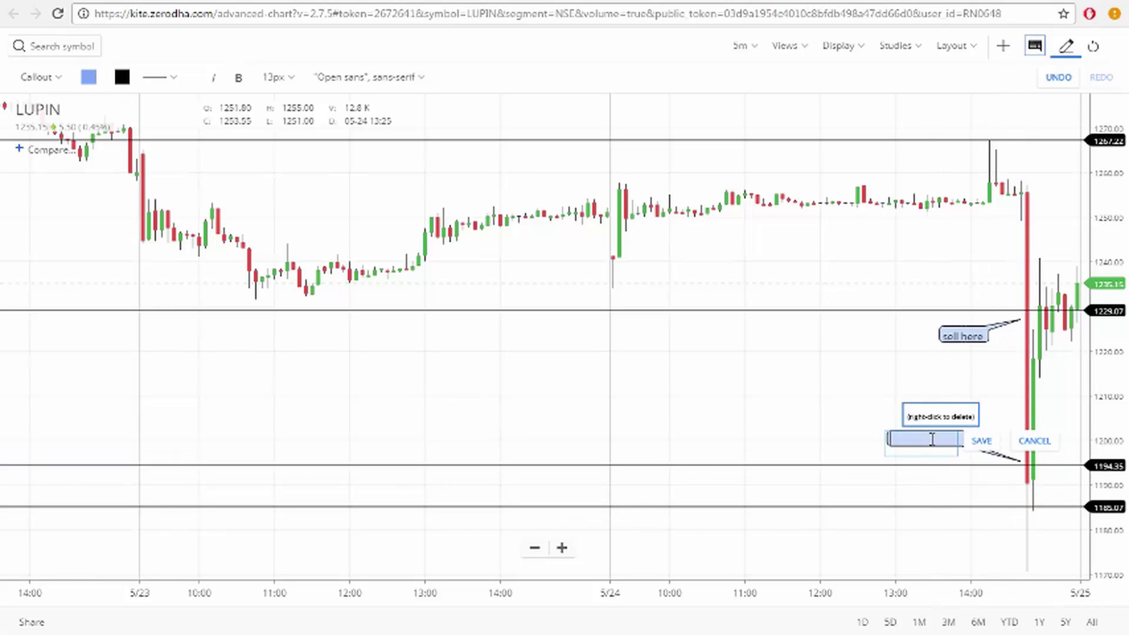
type("target hit")
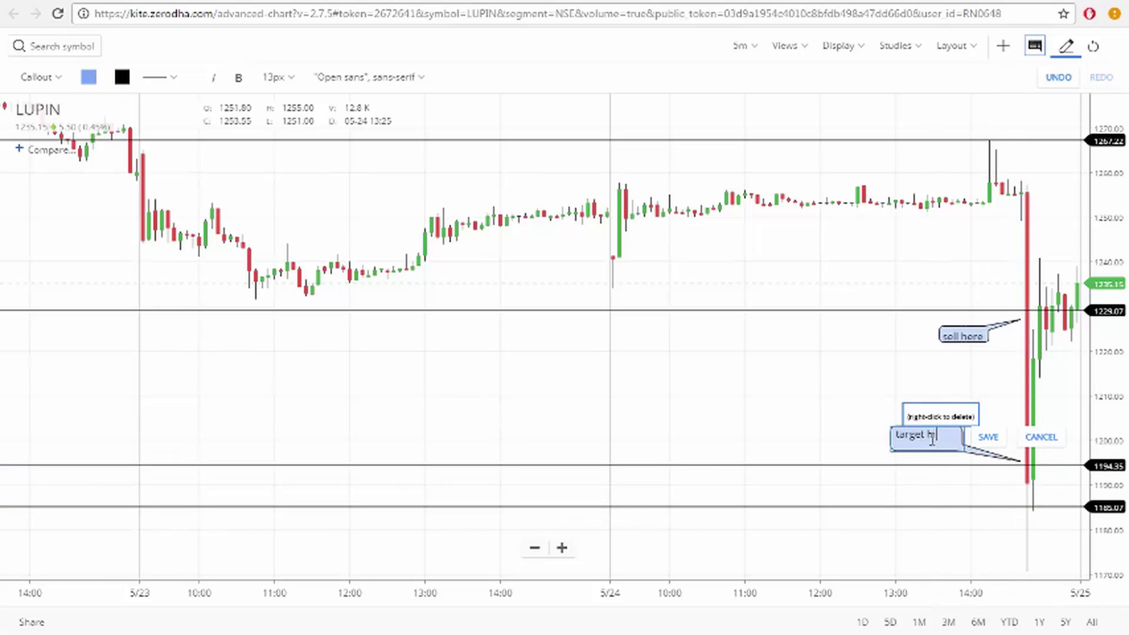
left_click(992, 437)
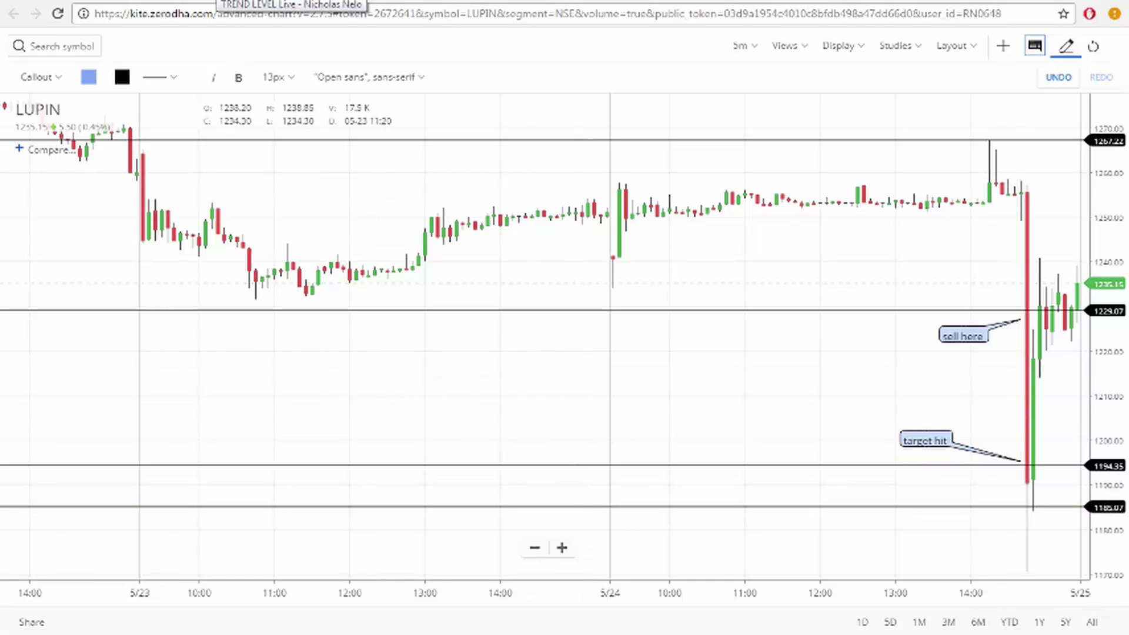
key("ctrl+Tab")
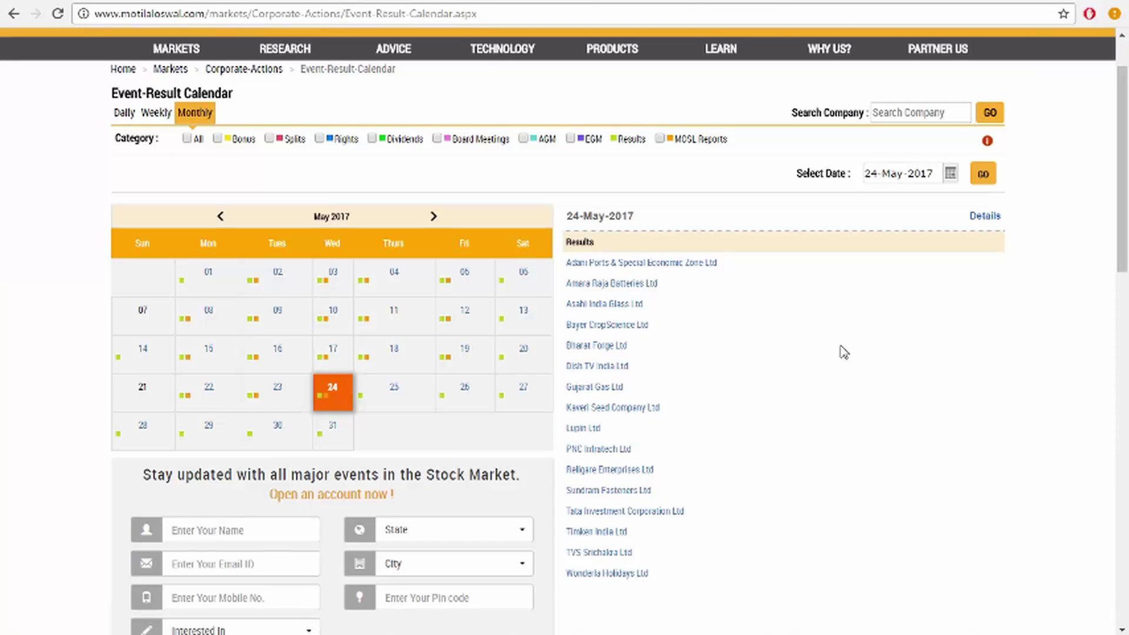
key("ctrl+Tab")
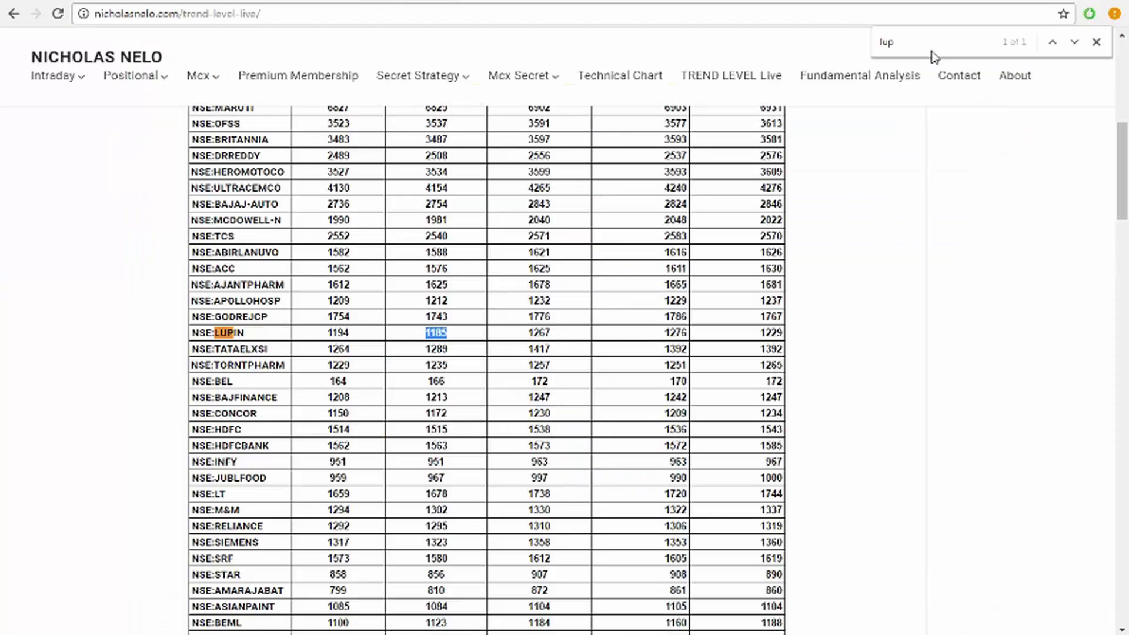
key("ctrl+f")
type("pr")
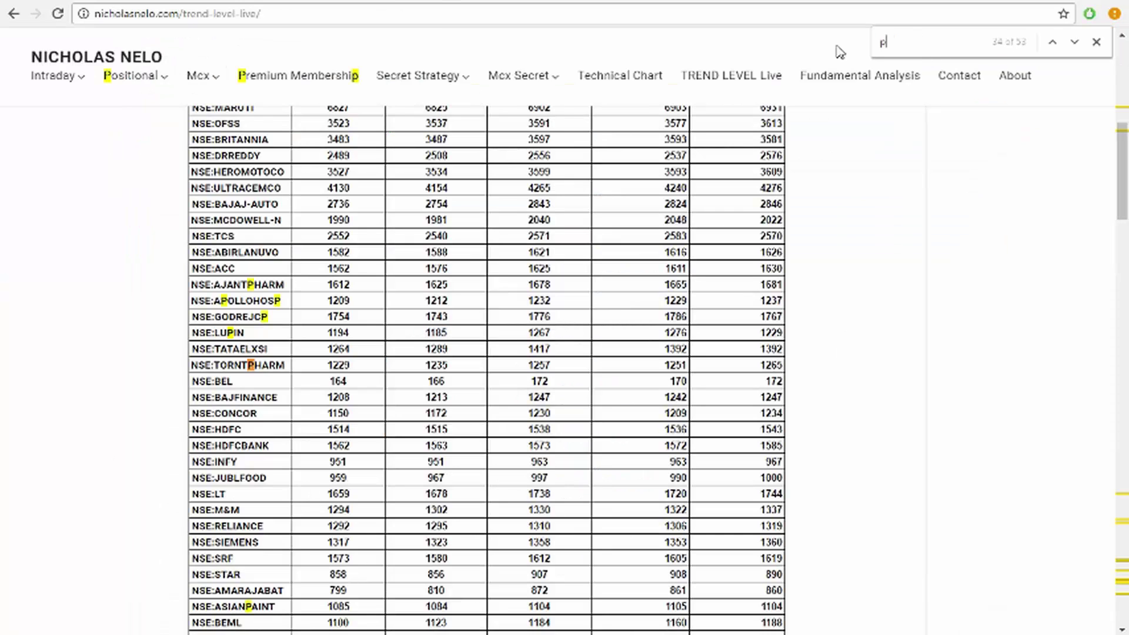
left_click(59, 1)
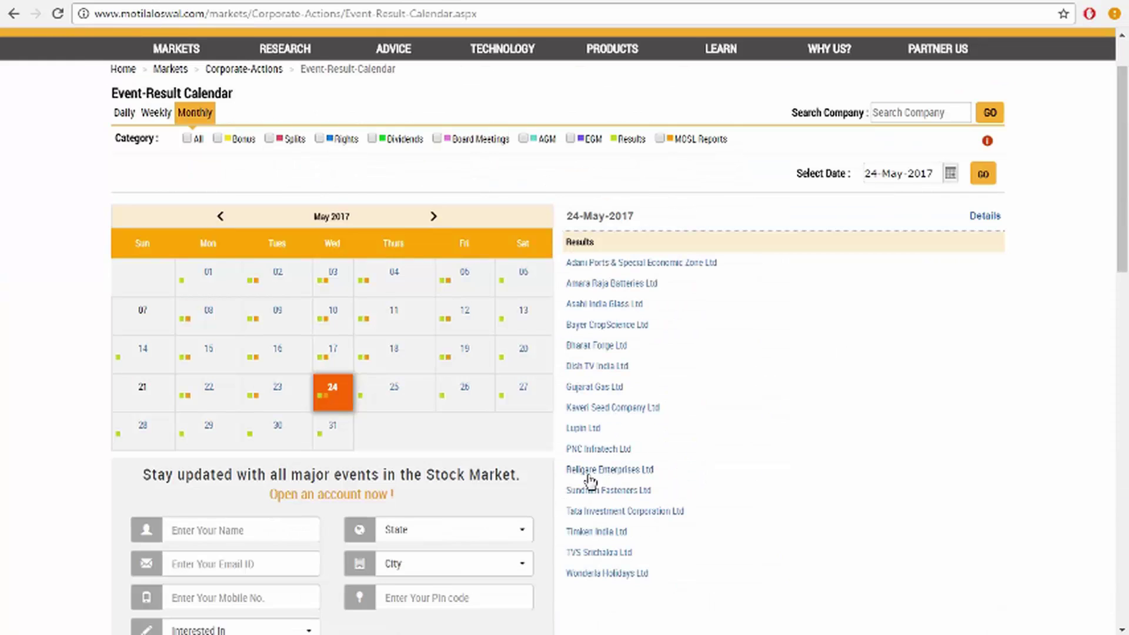
left_click(232, 3)
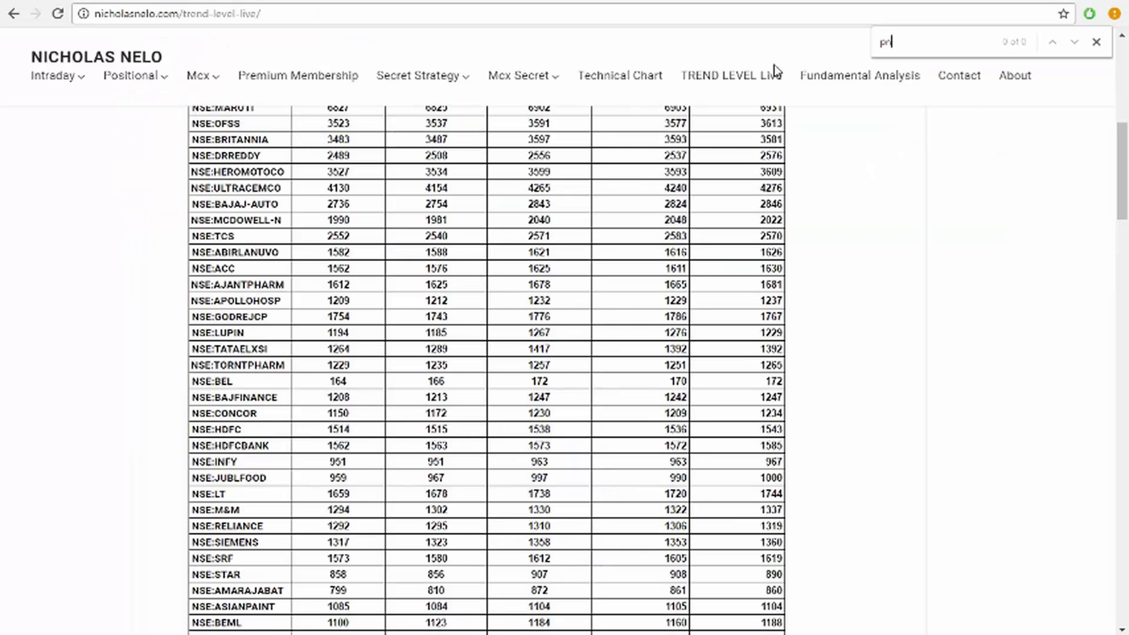
key("ctrl+f")
type("rel")
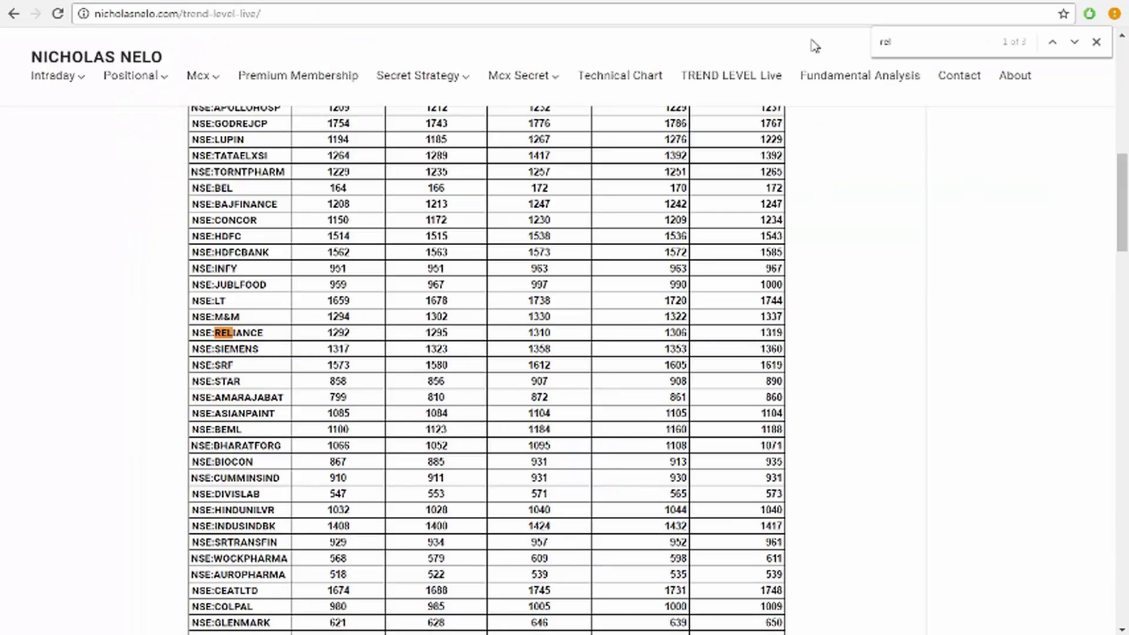
type("ig")
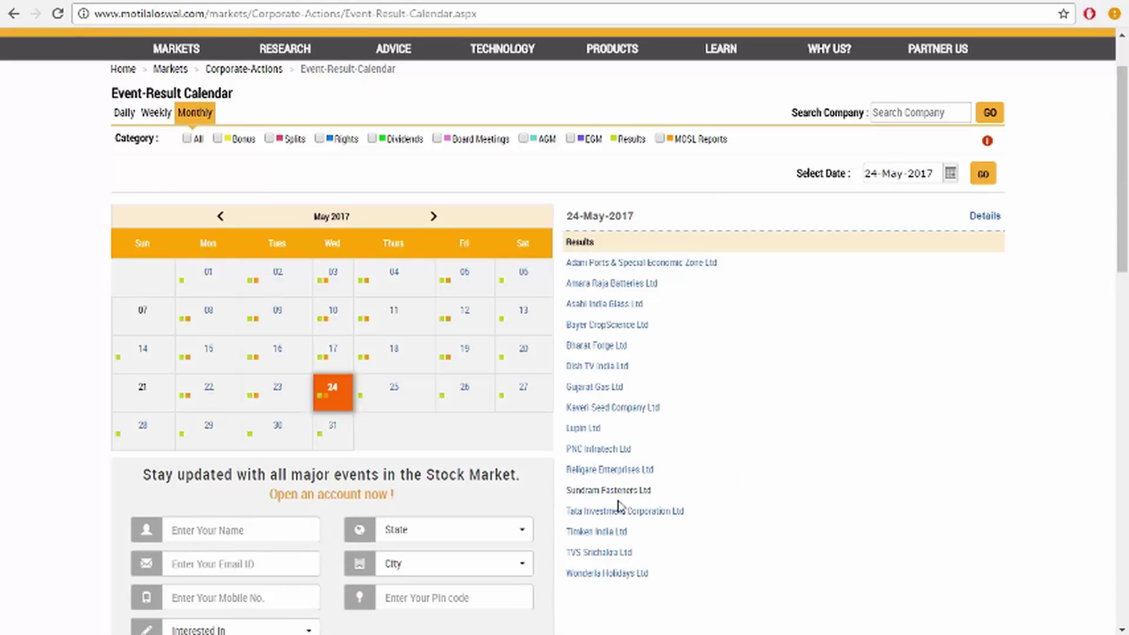
left_click(193, 116)
key("ctrl+Tab")
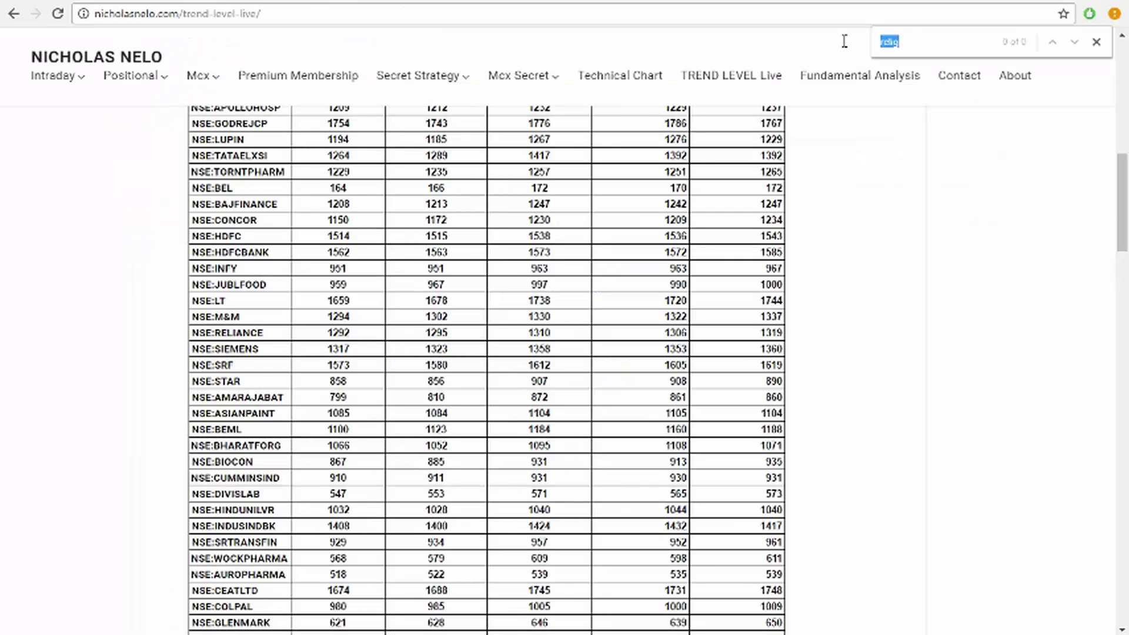
type("sund")
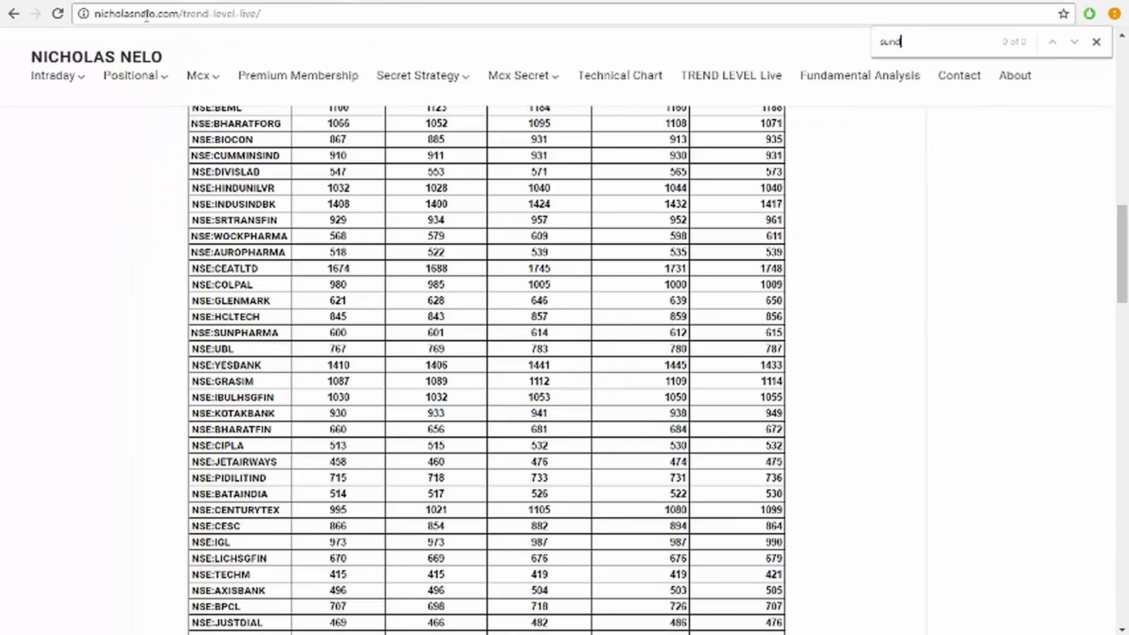
key("ctrl+Tab")
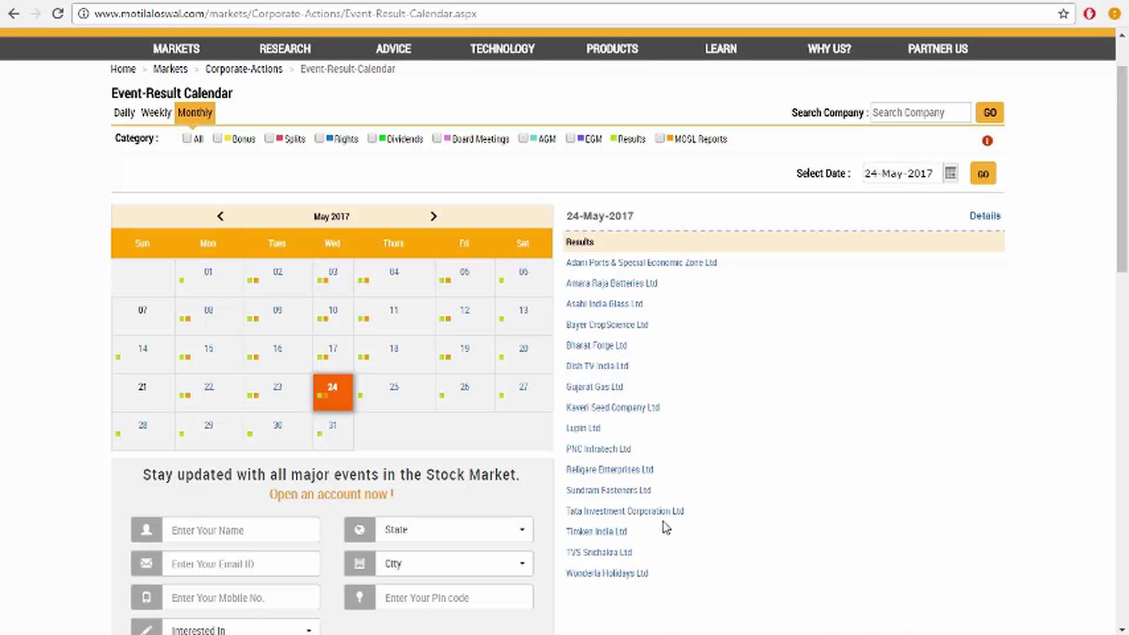
key("ctrl+Tab")
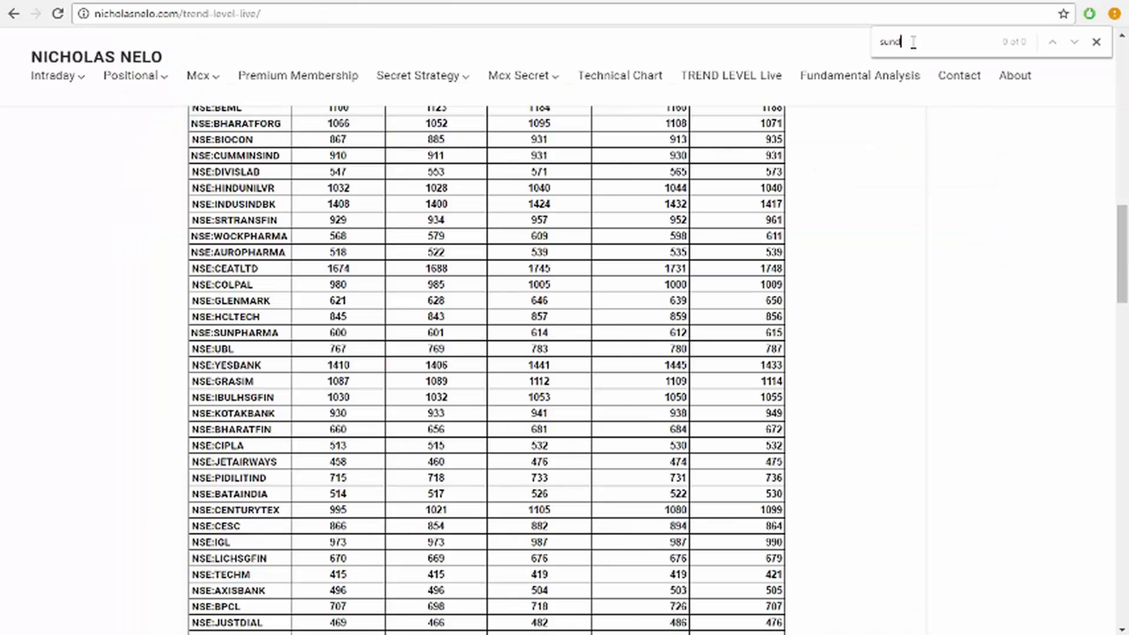
key("ctrl+f")
type("tata")
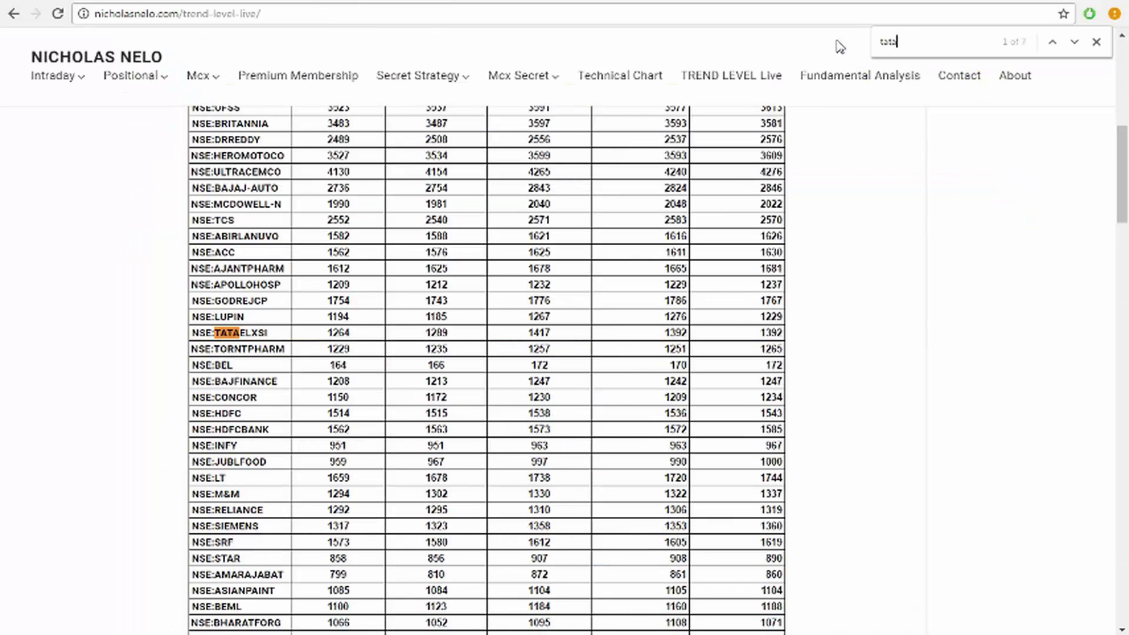
type("l")
key("ctrl+Tab")
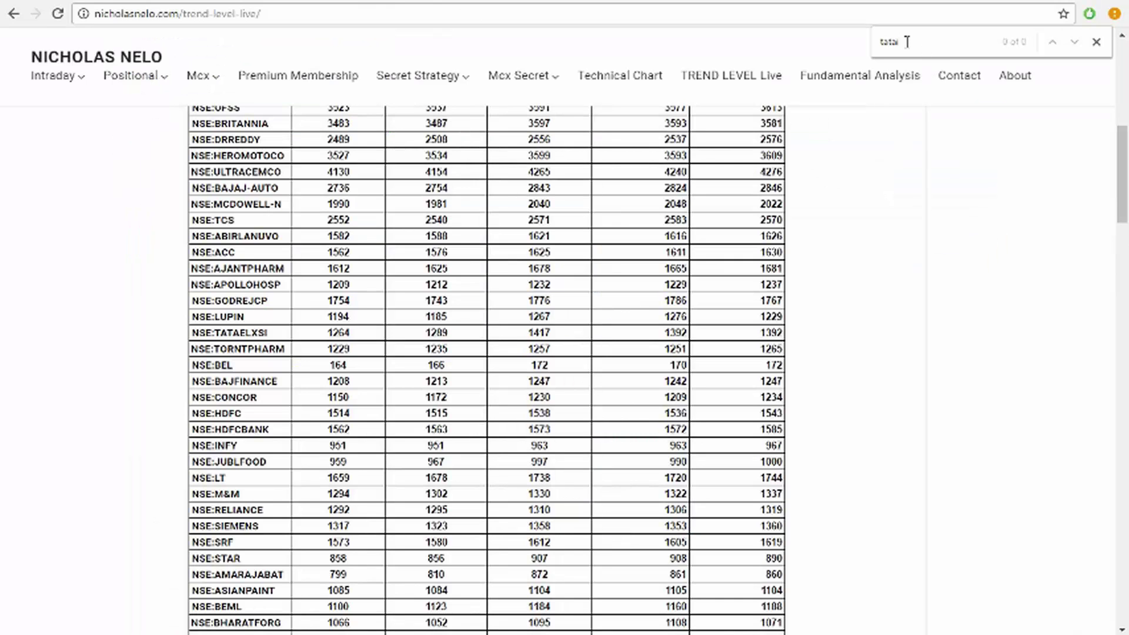
key("ctrl+f")
type("tim")
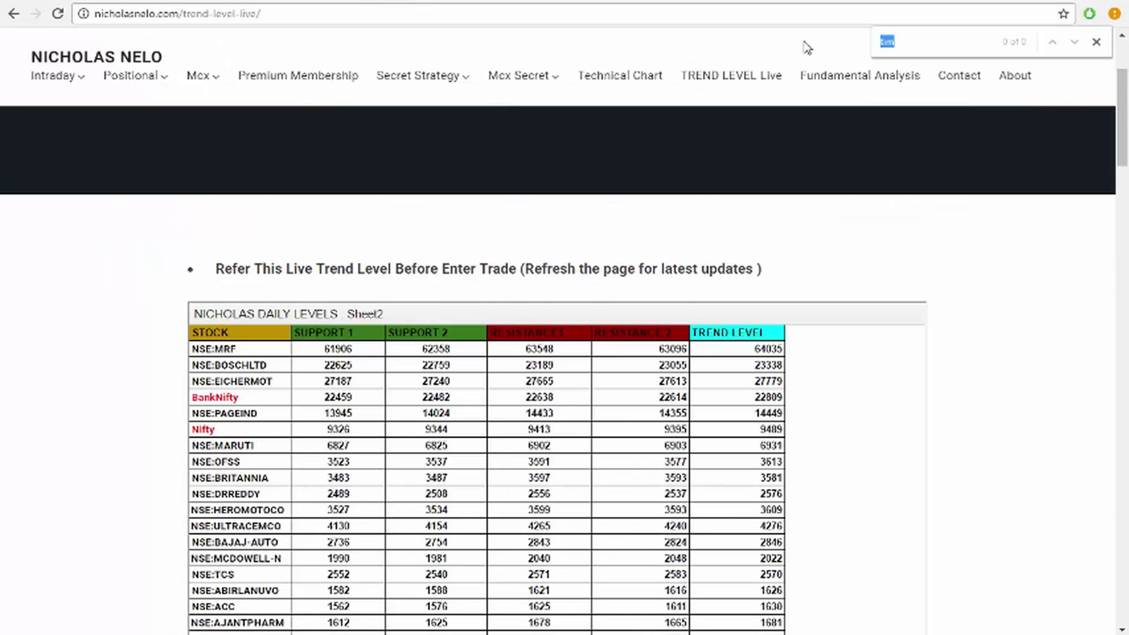
key("BackSpace")
key("BackSpace")
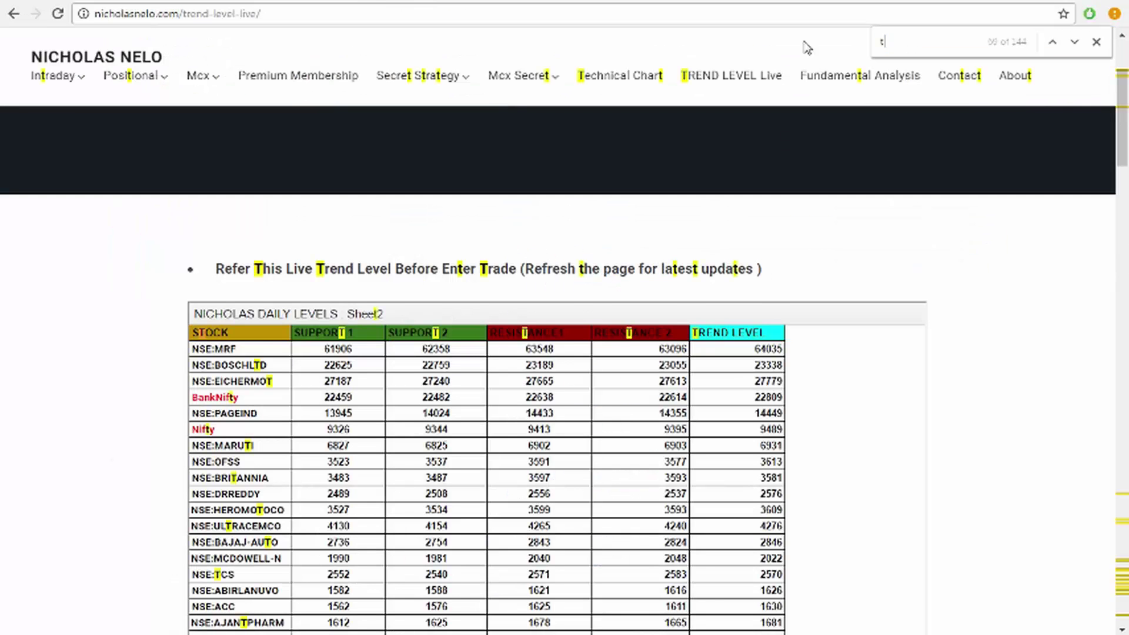
type("vs")
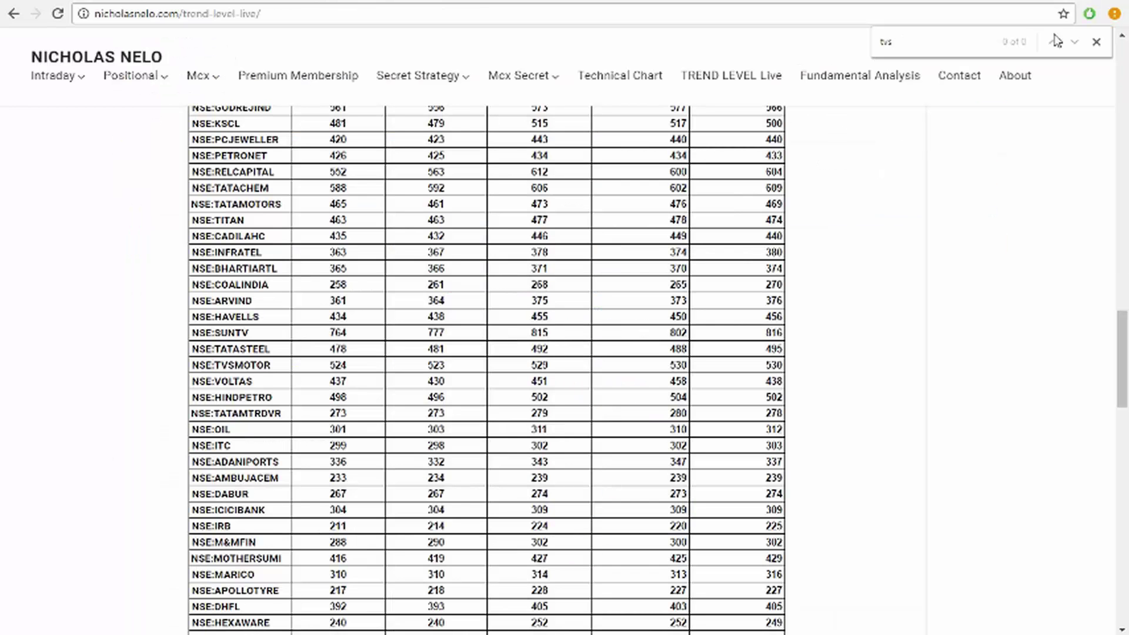
left_click(871, 45)
type("w")
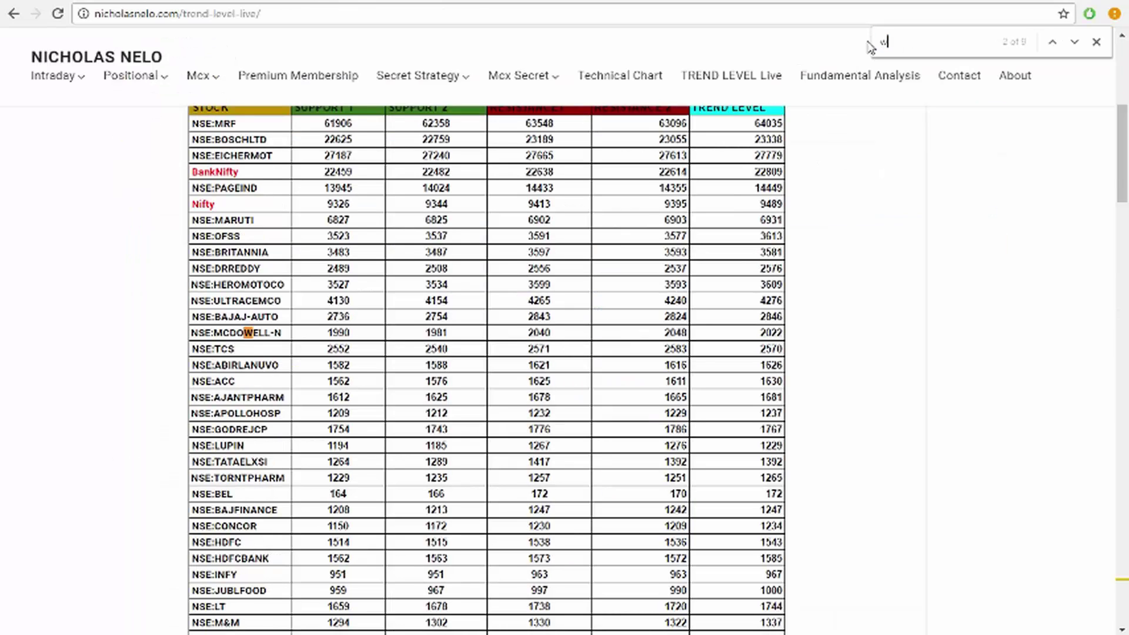
type("on")
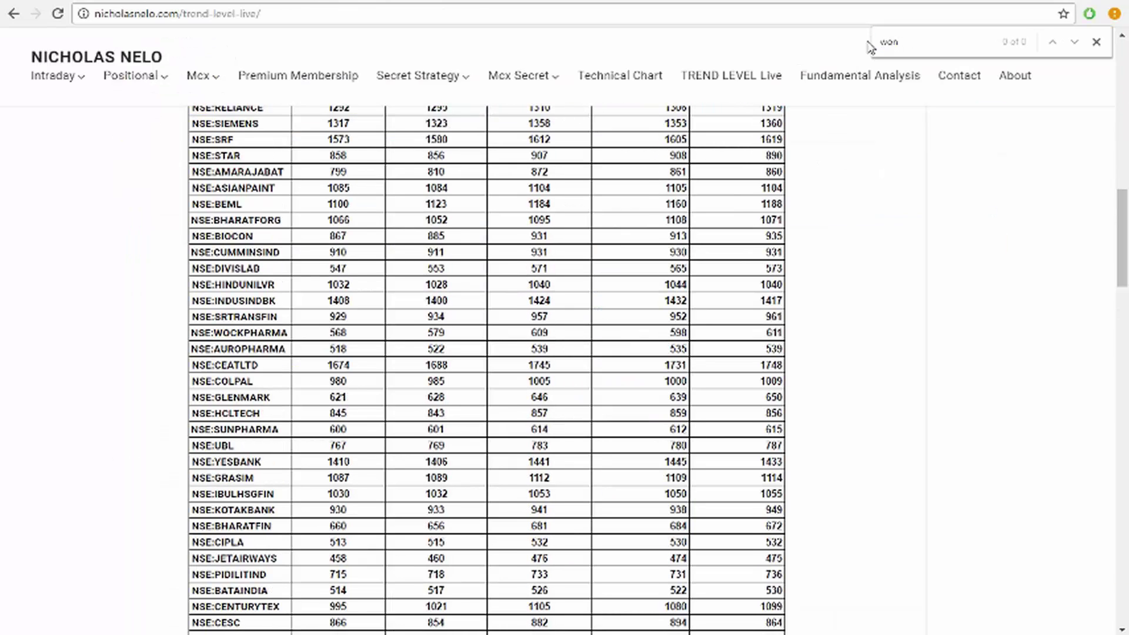
type("d")
key("BackSpace")
key("BackSpace")
key("BackSpace")
key("BackSpace")
key("ctrl+Tab")
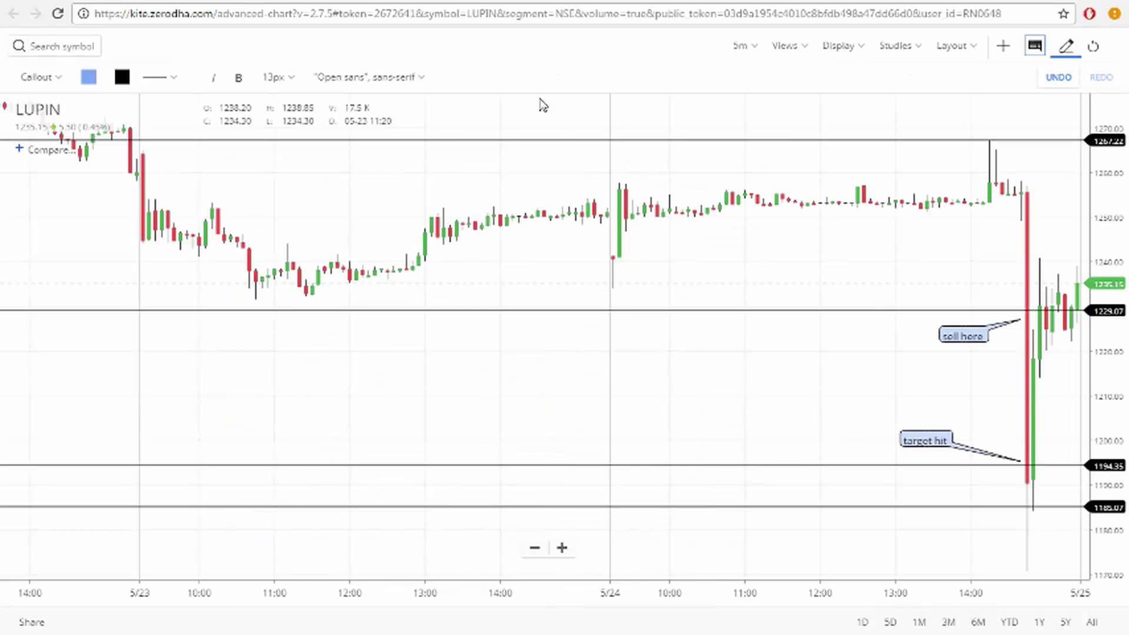
Reposition level lines on LUPIN (toward 1195) and BHARATFORG (about 1068).
left_click_drag(1033, 330, 1048, 481)
key("ctrl+Tab")
left_click_drag(892, 182, 888, 220)
left_click_drag(919, 147, 487, 69)
key("ctrl+Tab")
left_click(912, 302)
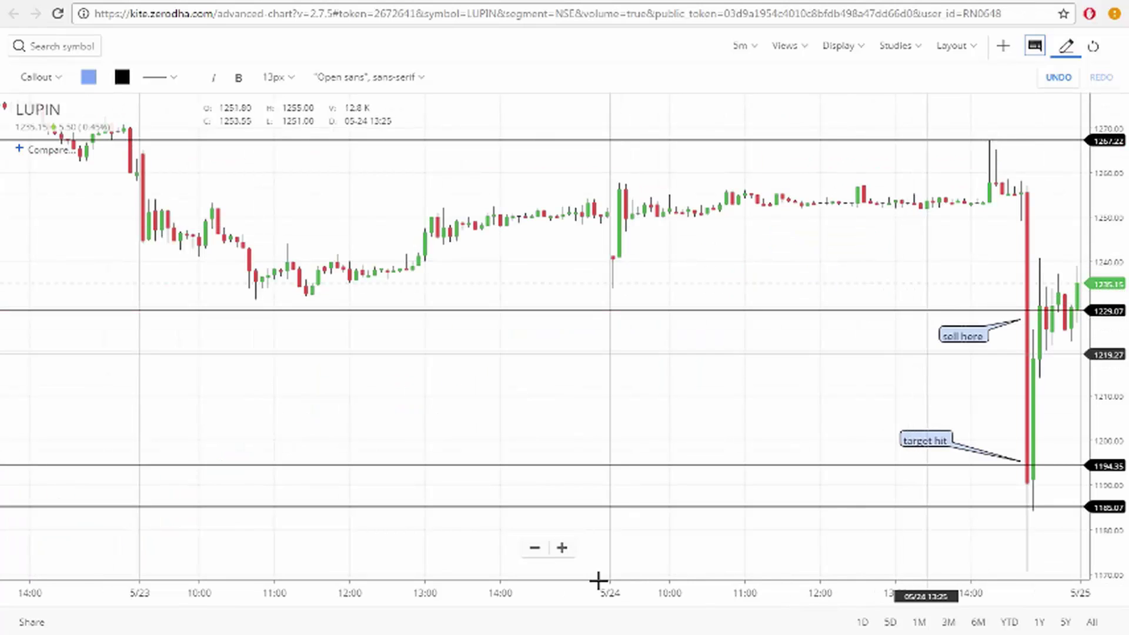
Compute LUPIN's points as 1129 - 1195 in Calculator, then return to the BHARATFORG chart.
key("super")
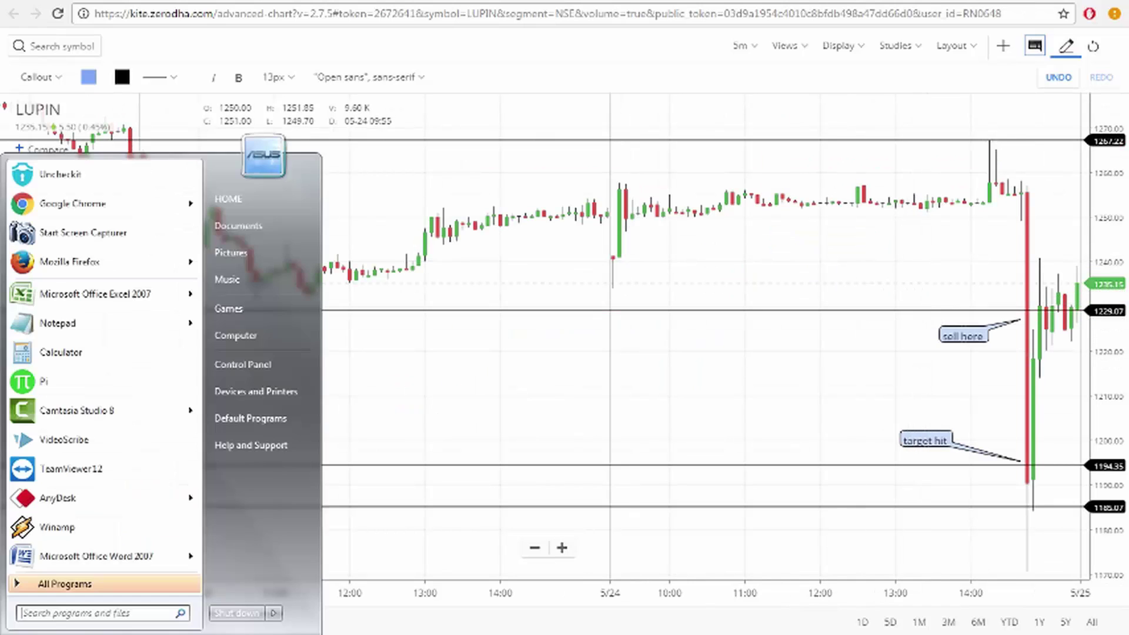
left_click(79, 353)
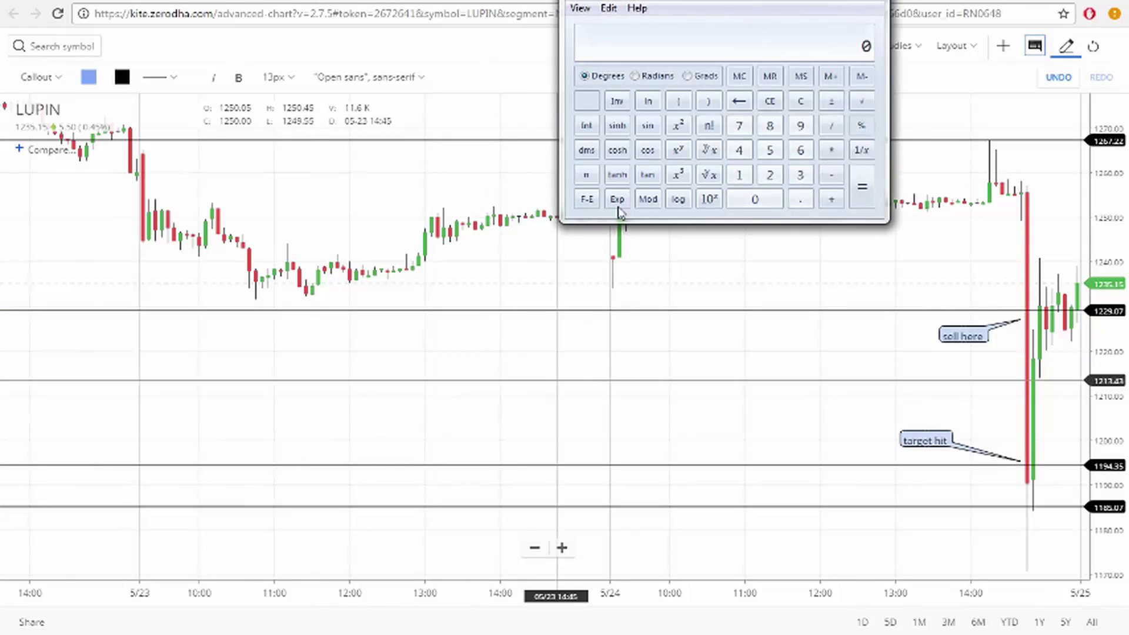
type("112")
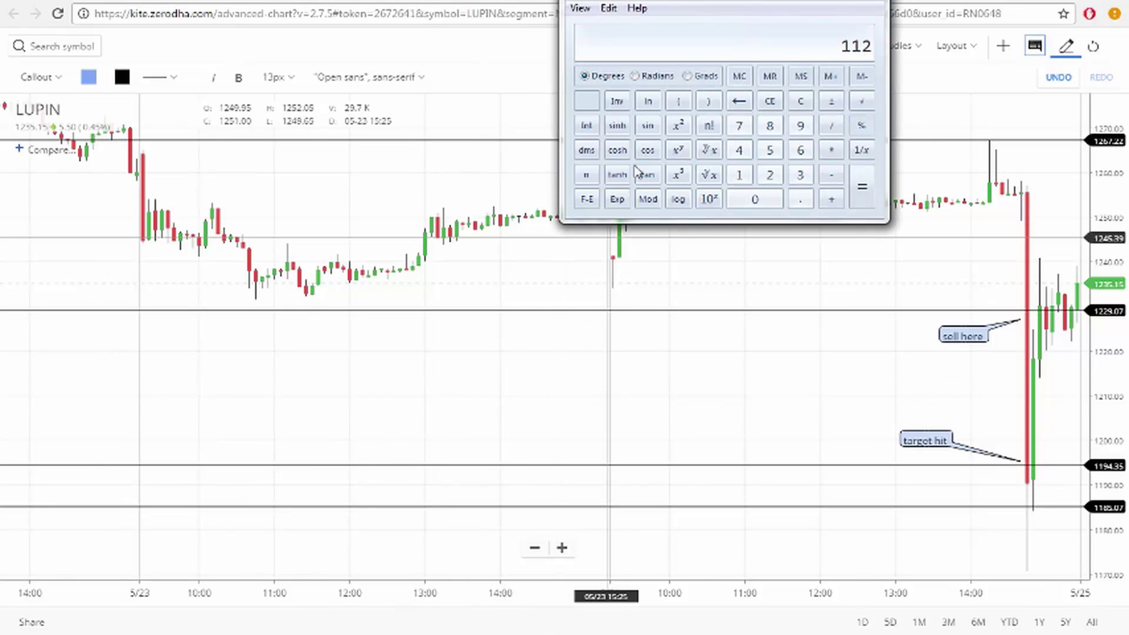
type("9 - 1195")
key("Return")
key("Escape")
key("alt+Tab")
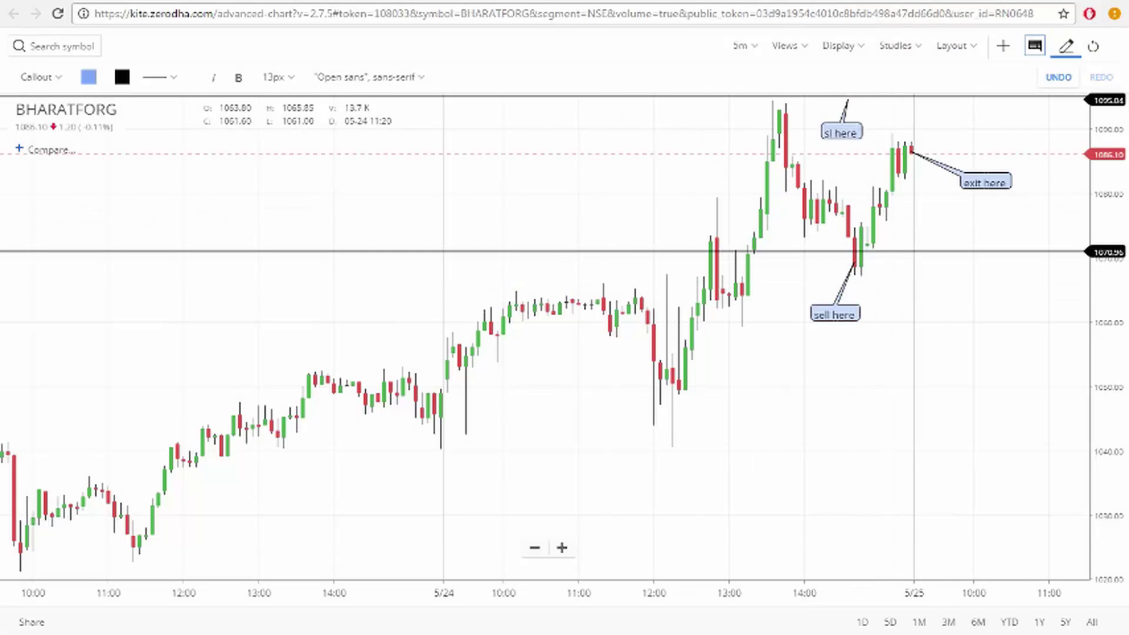
Calculate BHARATFORG's trade result, 1071 - 1087 = -16, in Calculator.
key("alt+Tab")
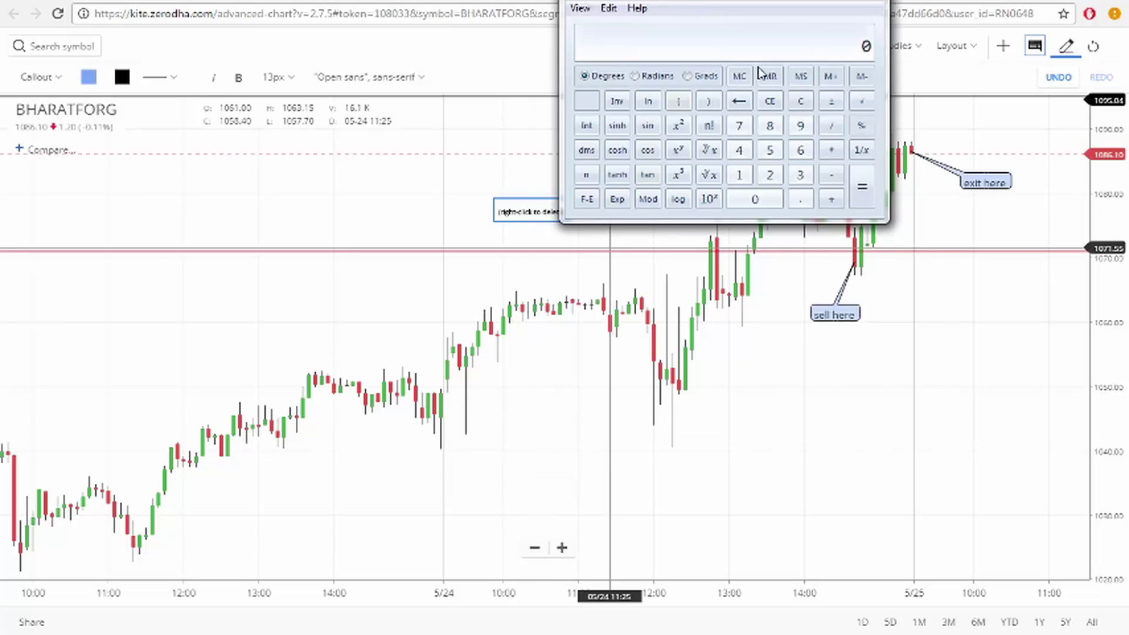
type("1071")
key("minus")
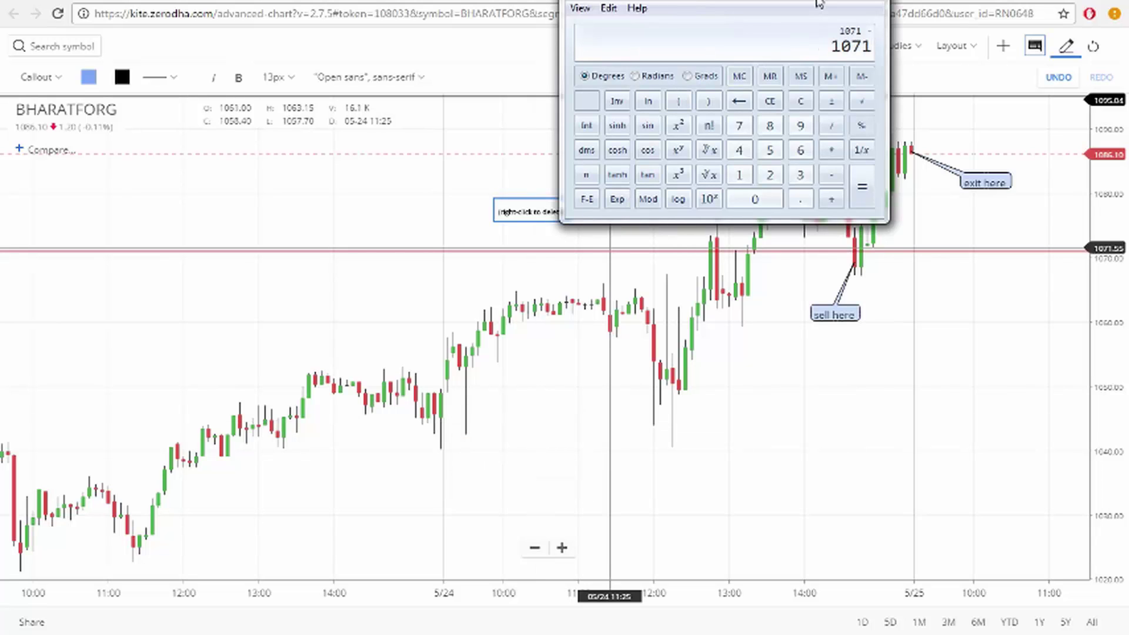
left_click_drag(768, 4, 477, 99)
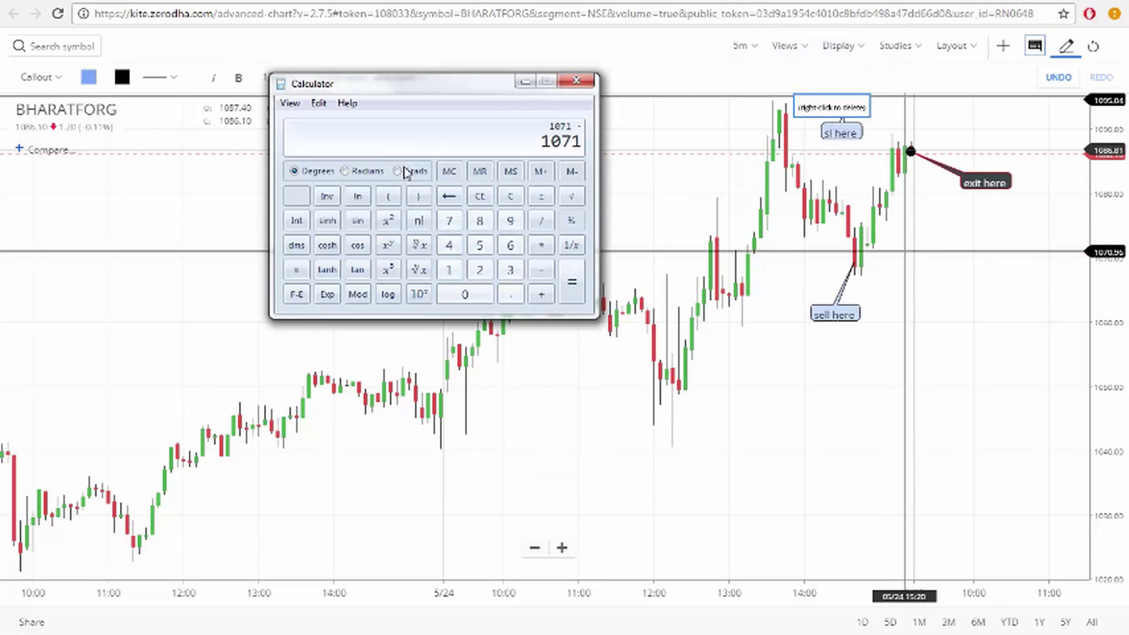
left_click_drag(405, 87, 425, 214)
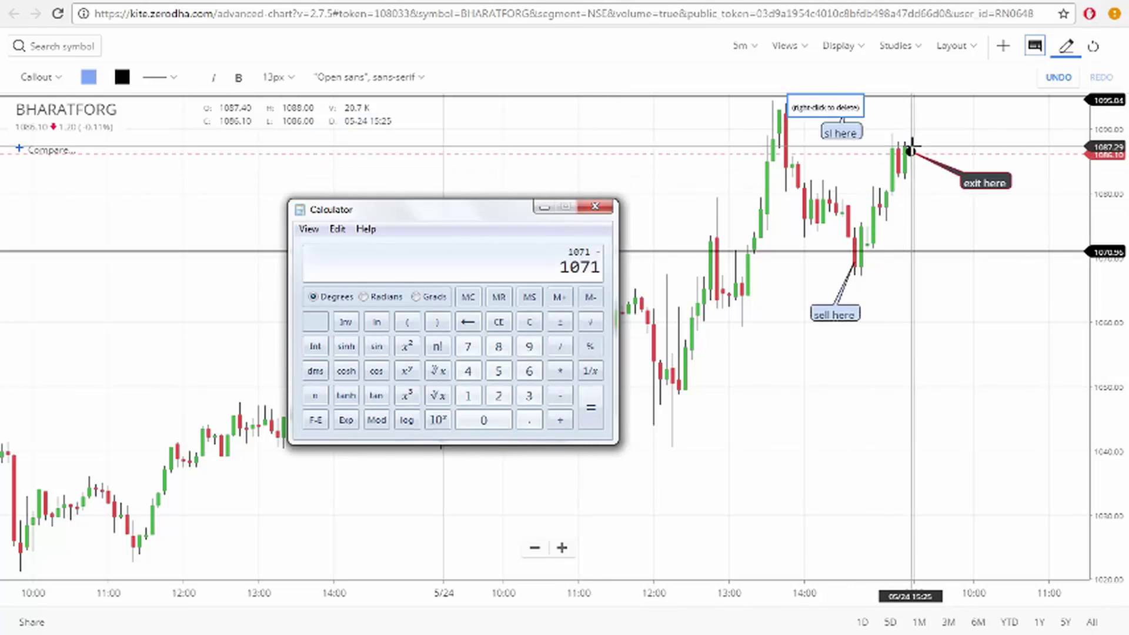
type("1087")
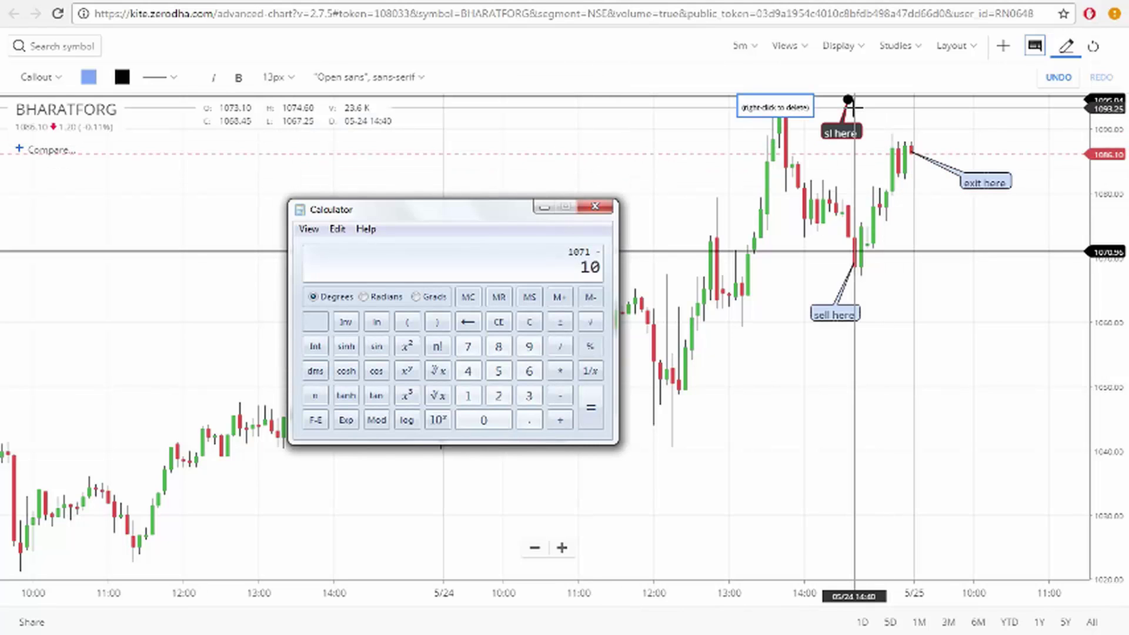
key("Return")
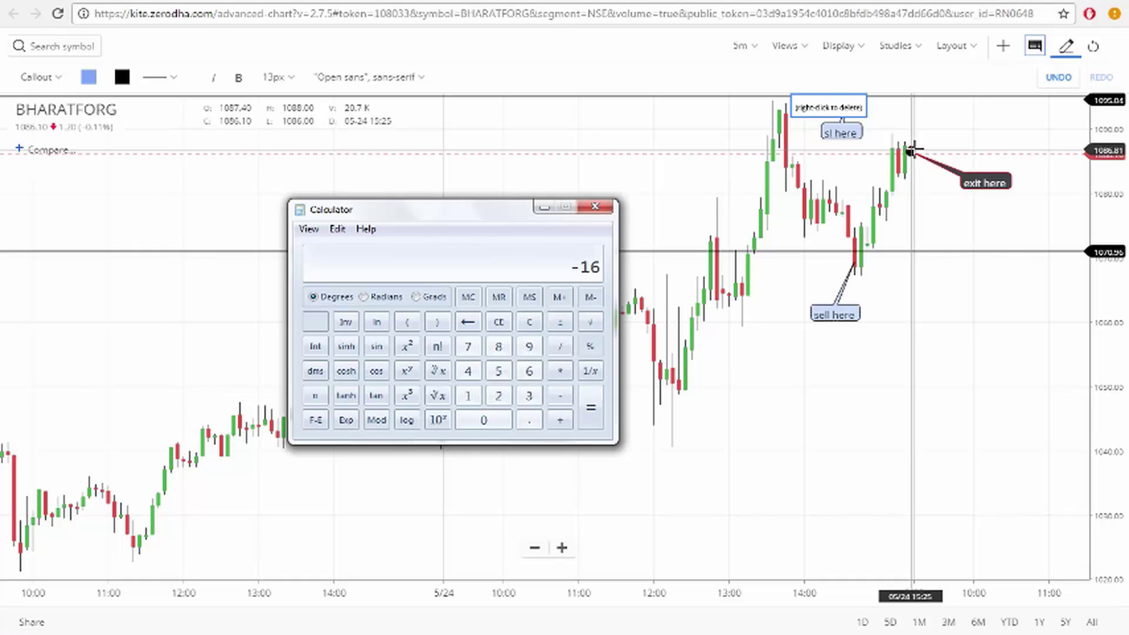
key("Escape")
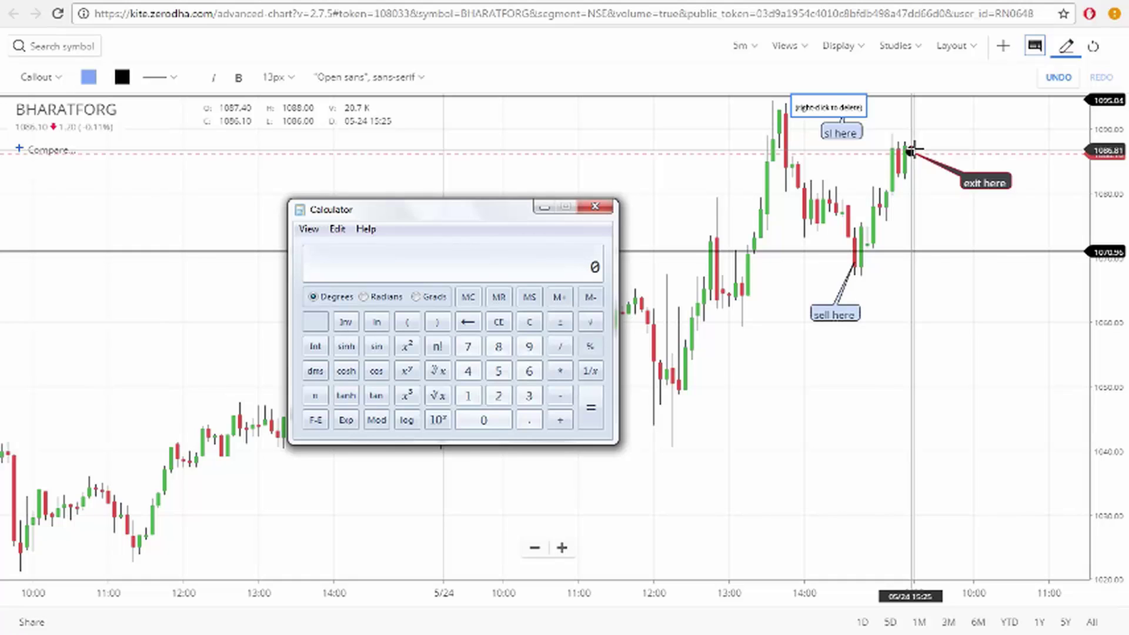
left_click(544, 206)
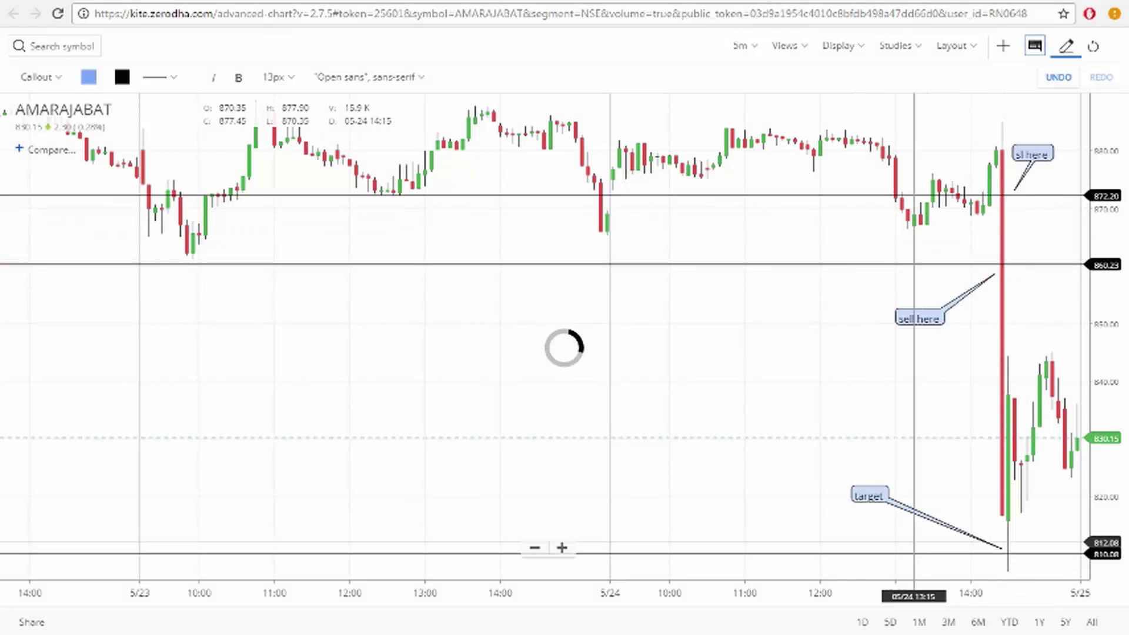
Calculate AMARAJABAT's gain, 860 - 810 = 50.
key("XF86Calculator")
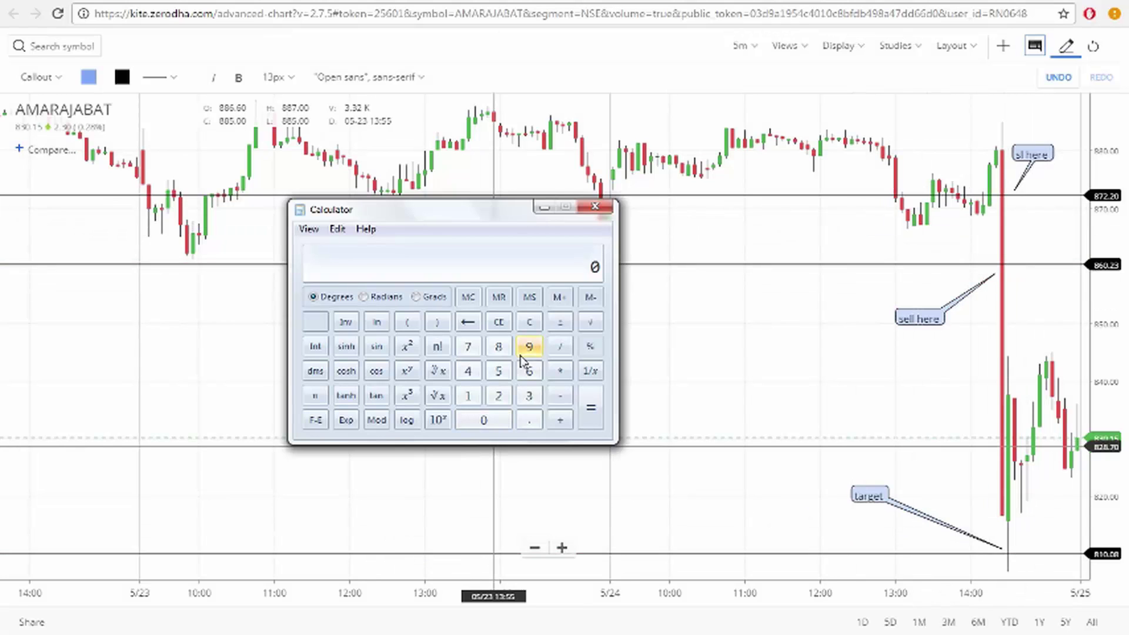
type("860-")
type("810")
key("Return")
key("Escape")
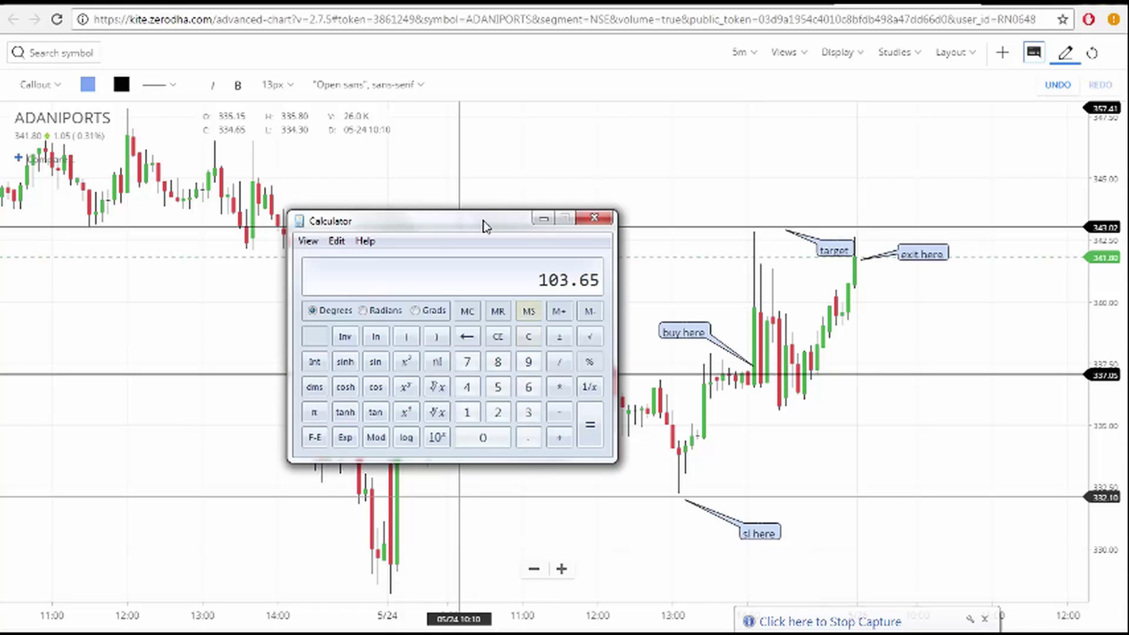
Calculate the ADANIPORTS trade as 337 - 340.65 in Calculator.
left_click_drag(487, 229, 414, 239)
key("Escape")
type("337")
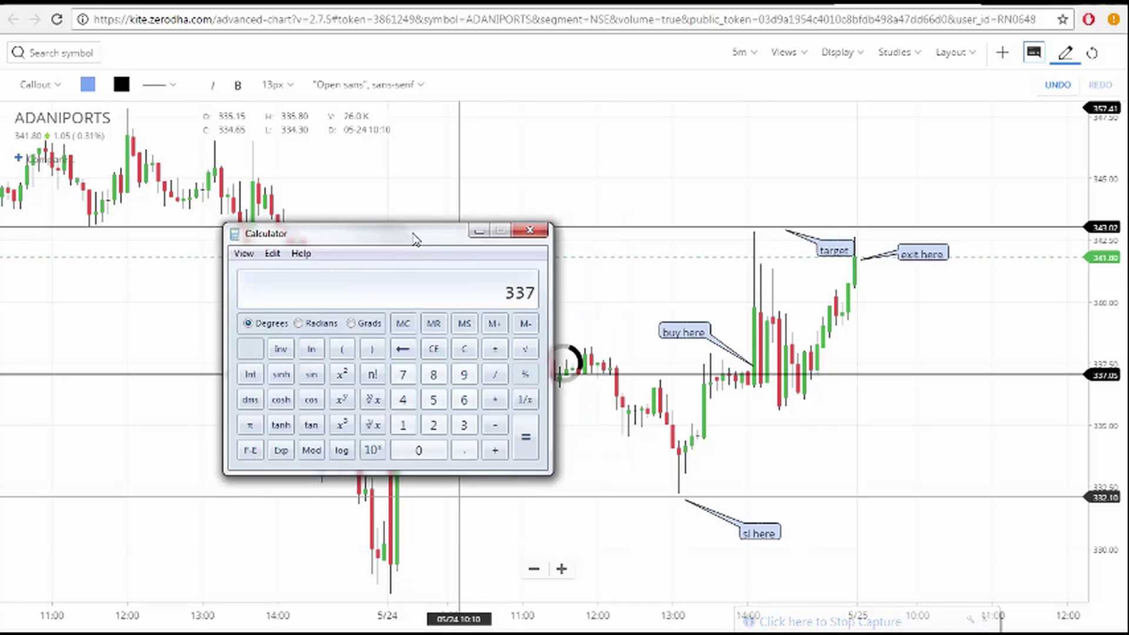
key("minus")
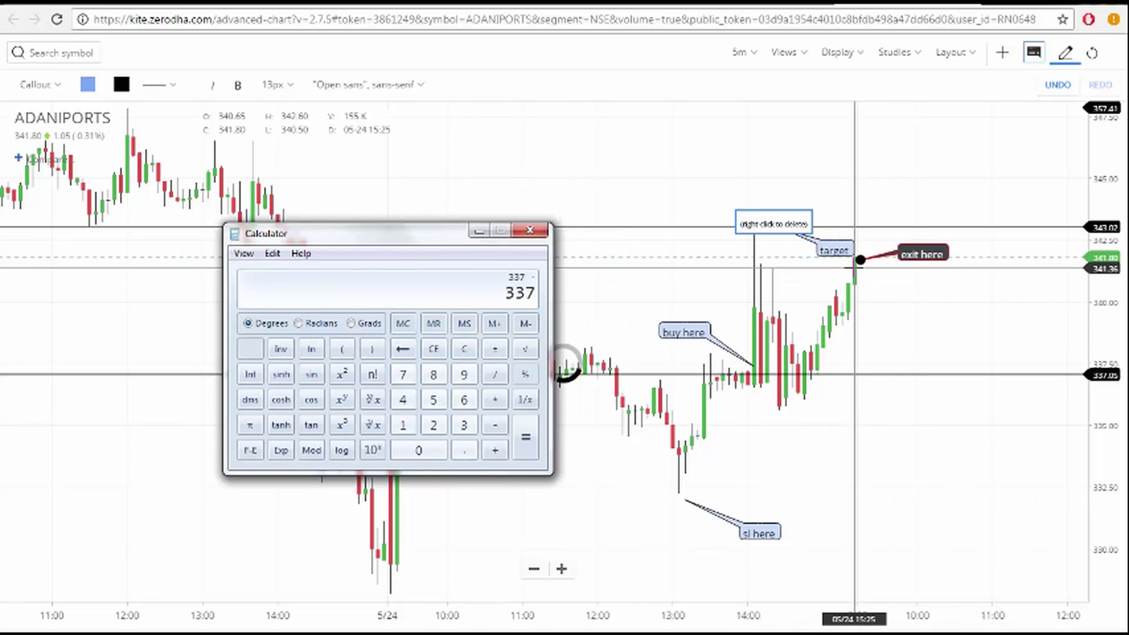
type("340.65")
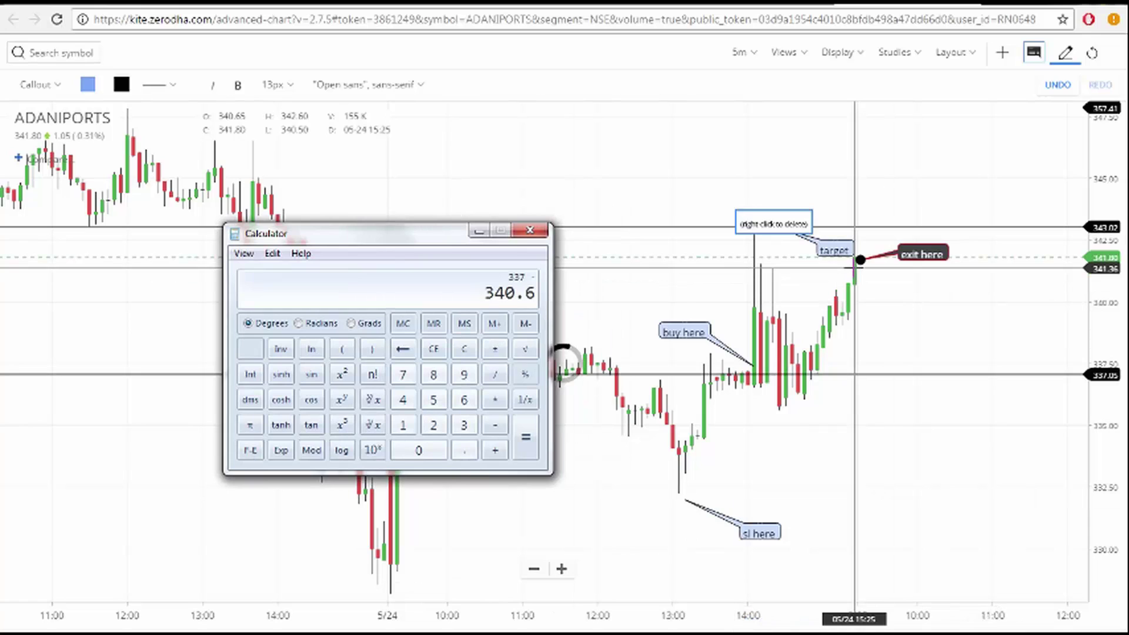
key("Return")
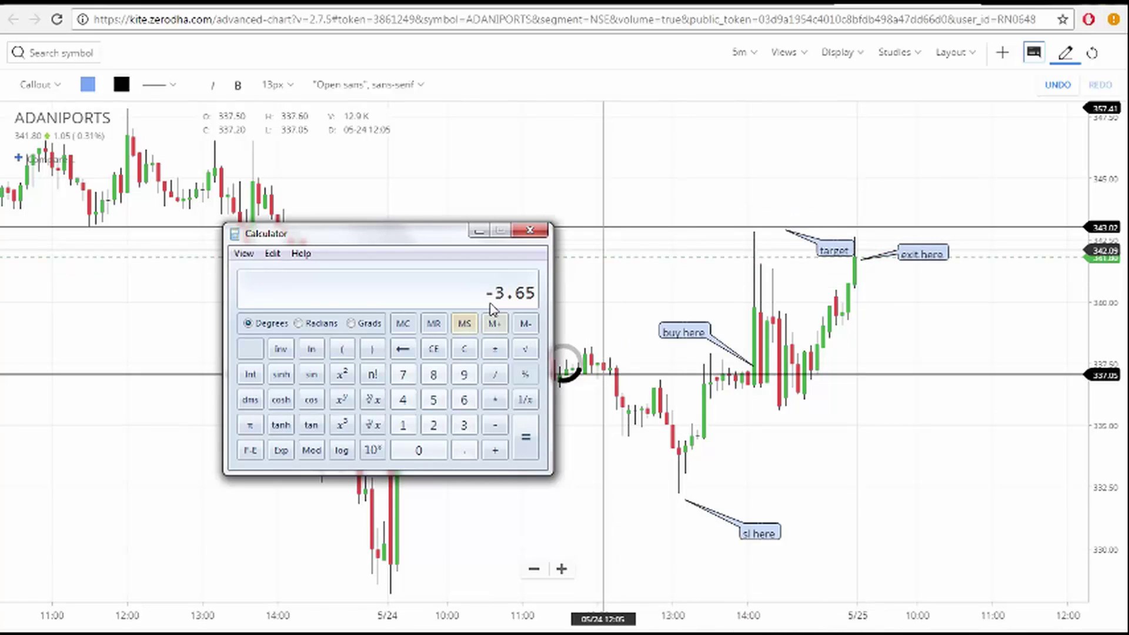
key("Escape")
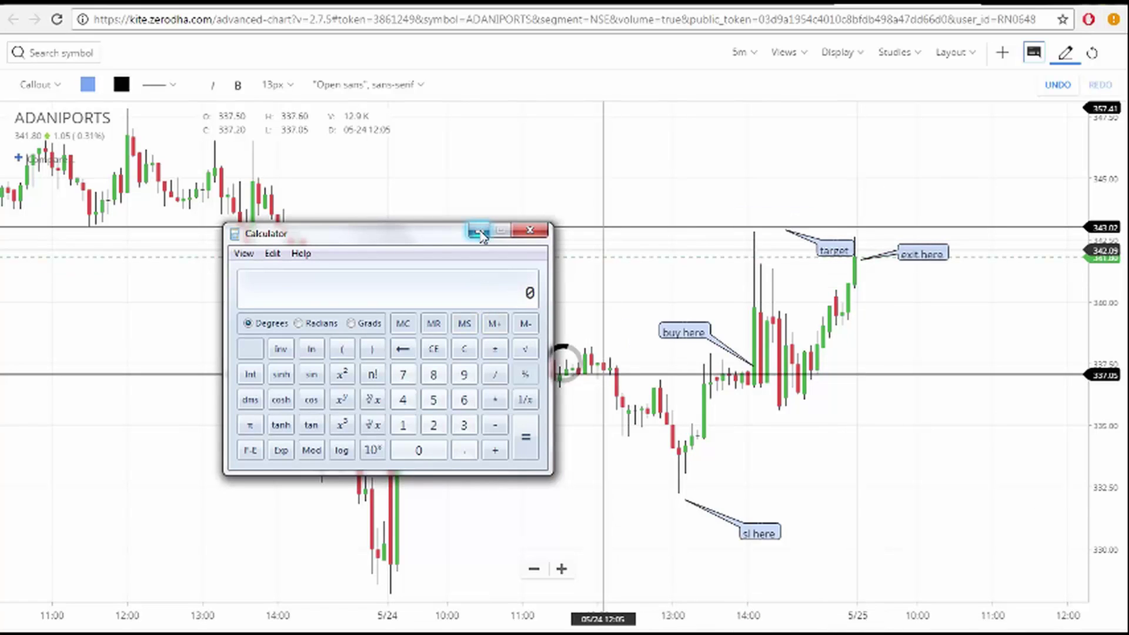
Total all trades, 66 - 16 + 50 + 3.65 = 103.65, then show the trend level page.
type("66")
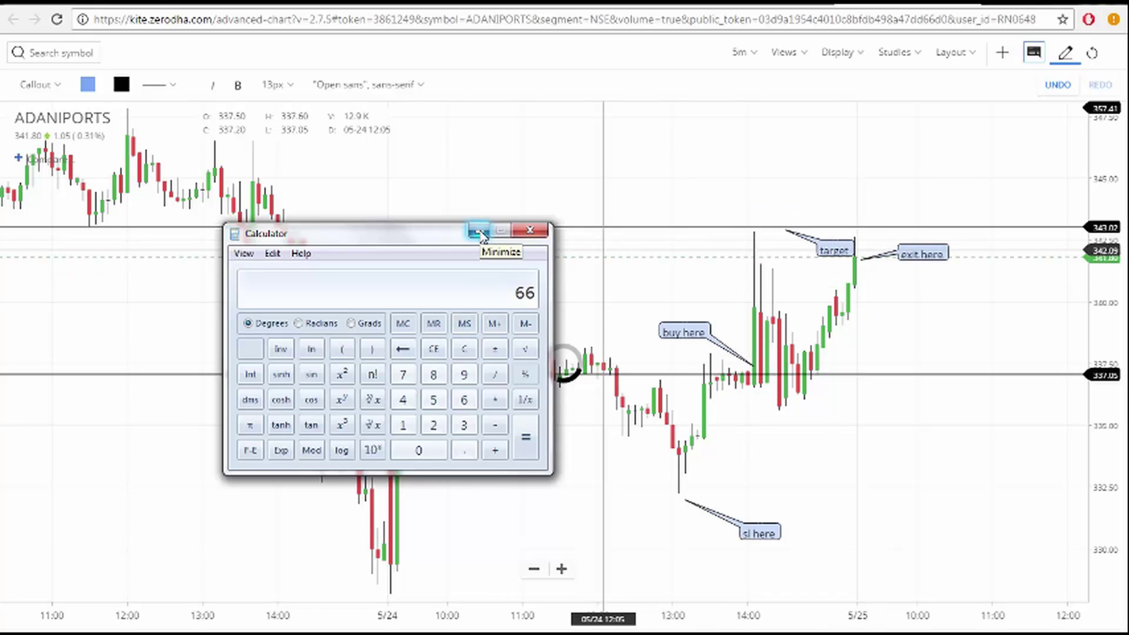
key("minus")
type("16")
key("plus")
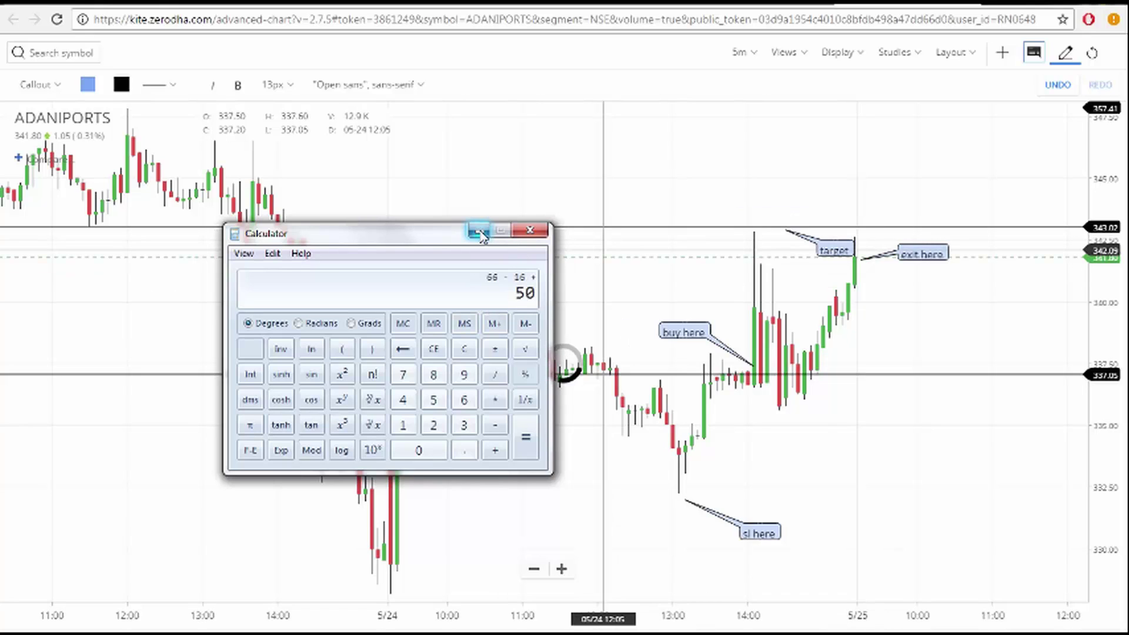
type("50")
key("plus")
type("3.65")
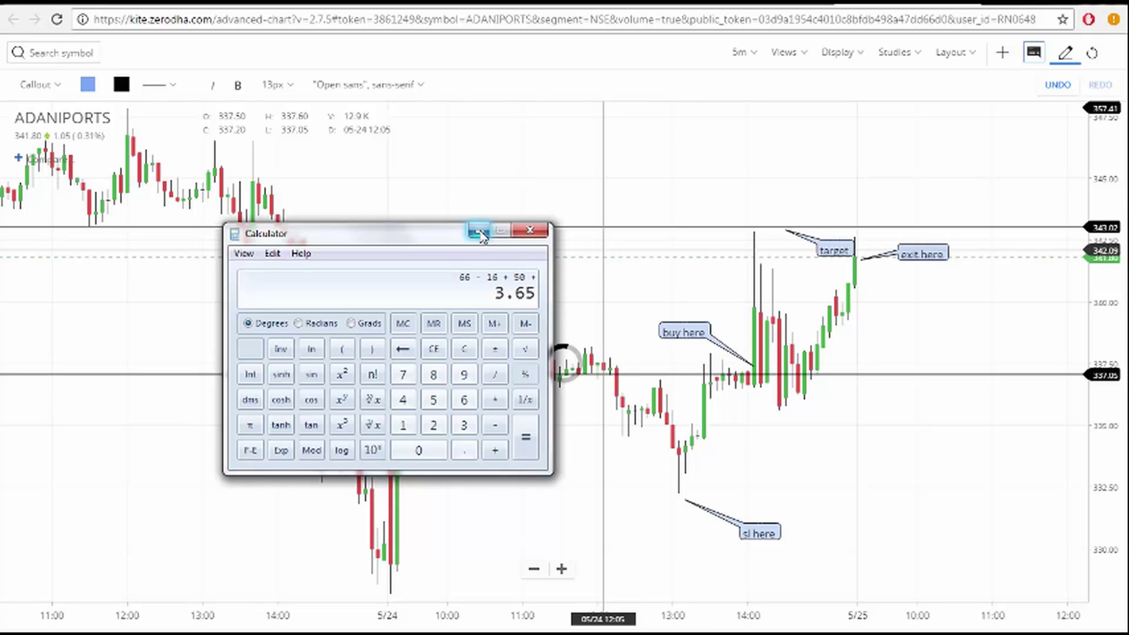
key("Return")
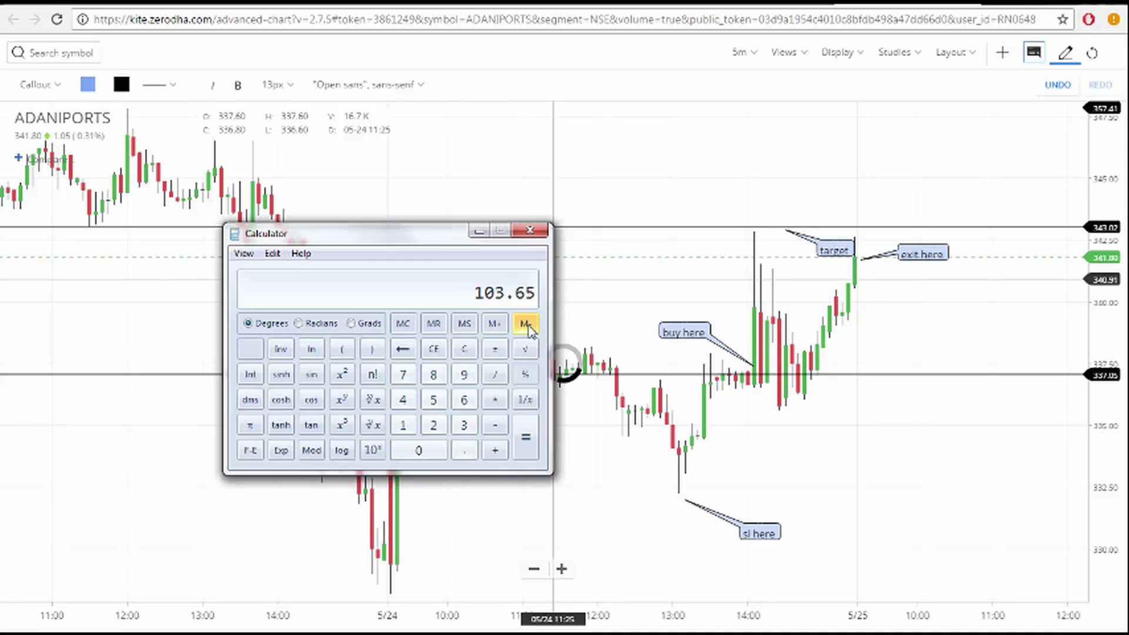
left_click(479, 231)
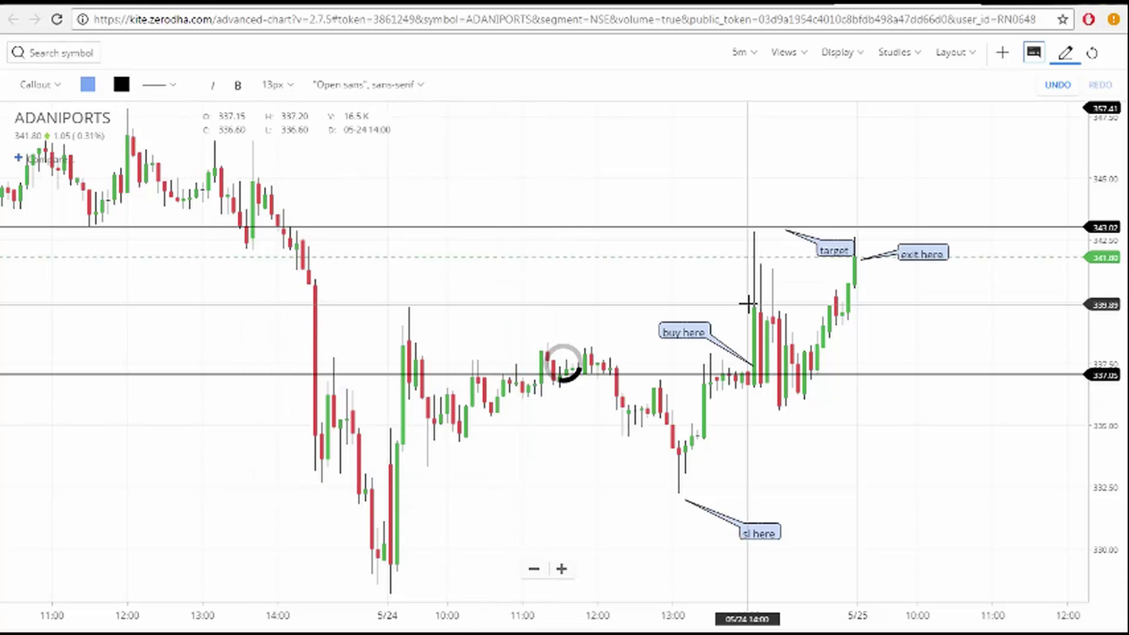
key("ctrl+Tab")
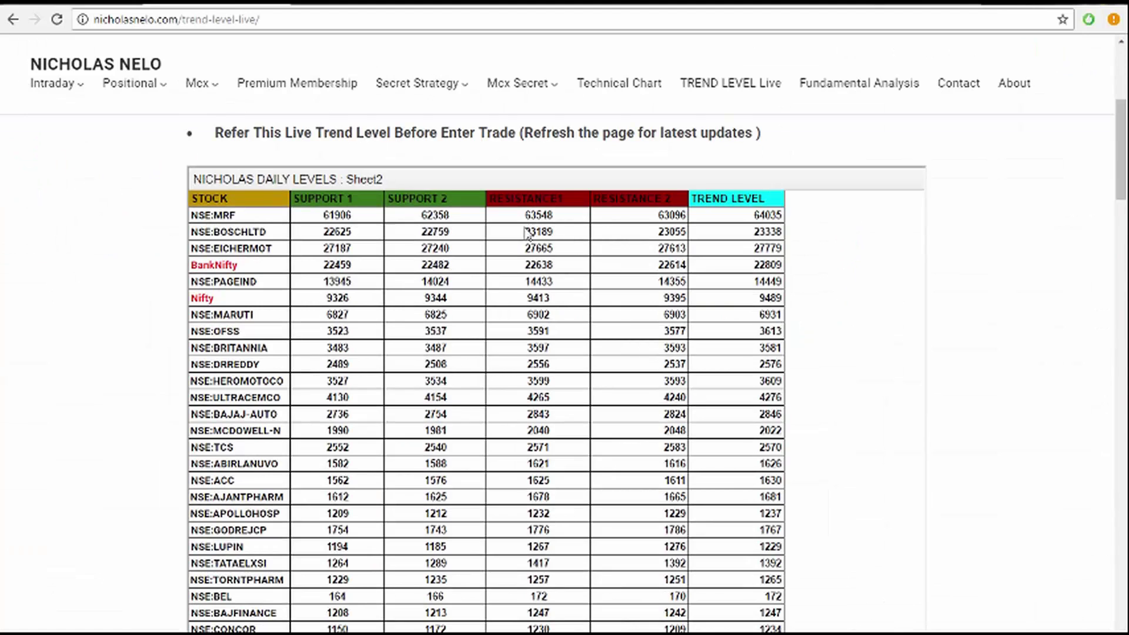
scroll(527, 234, "up", 1)
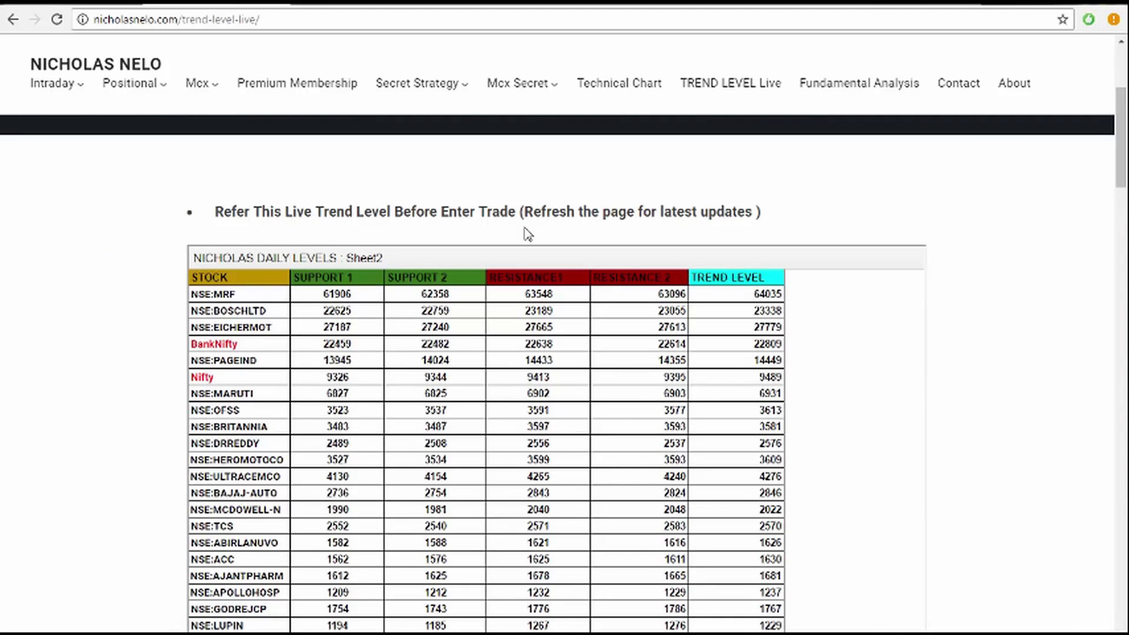
scroll(527, 233, "down", 2)
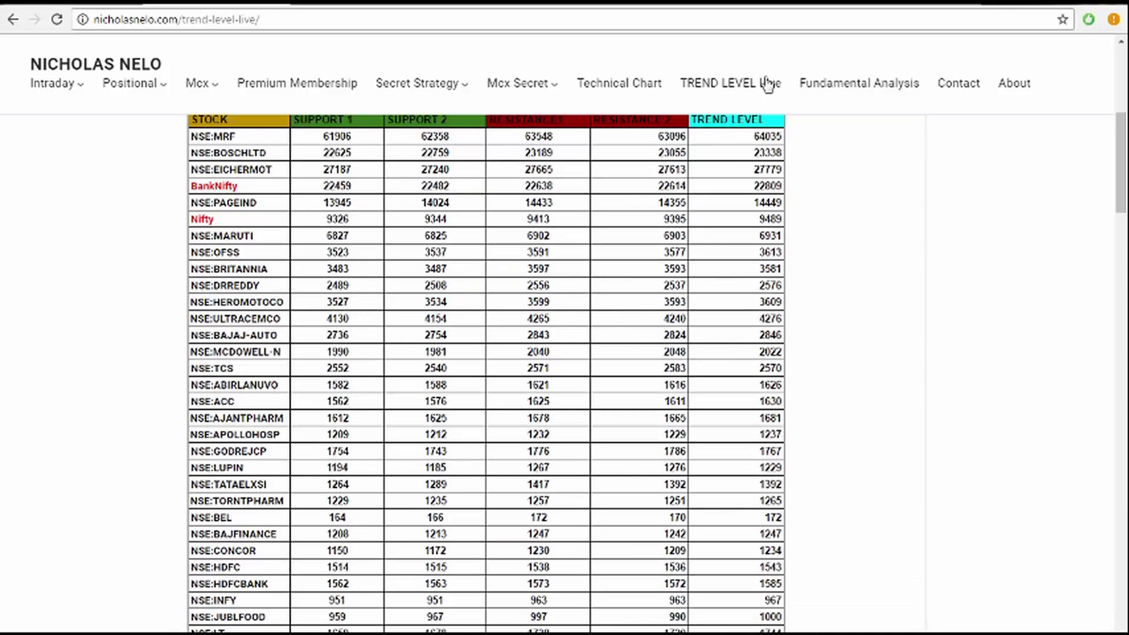
scroll(856, 277, "up", 2)
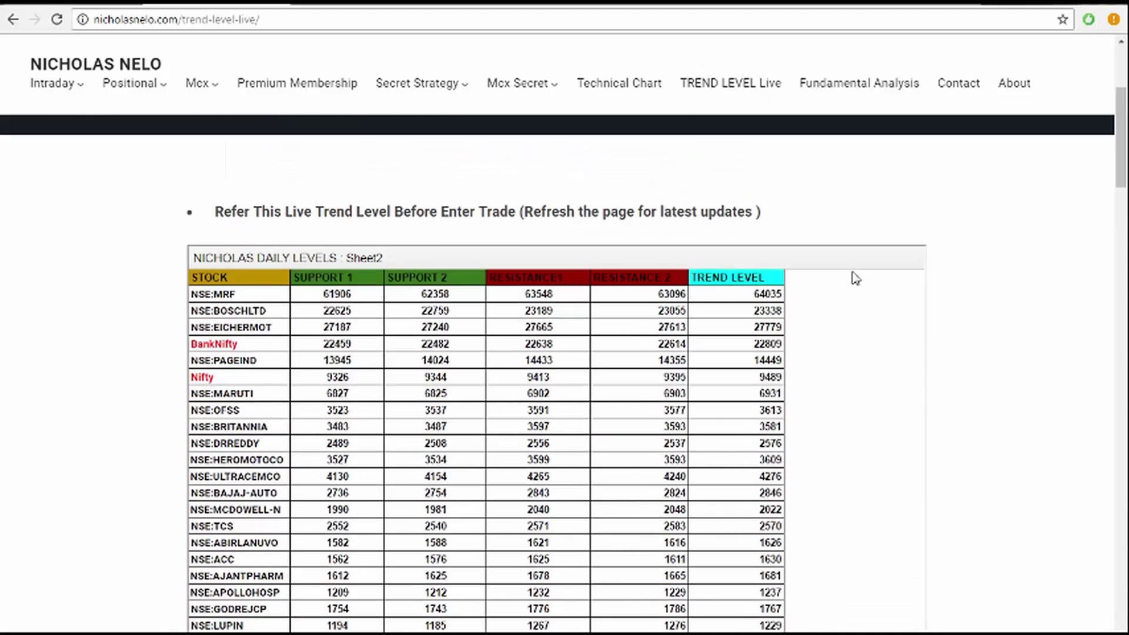